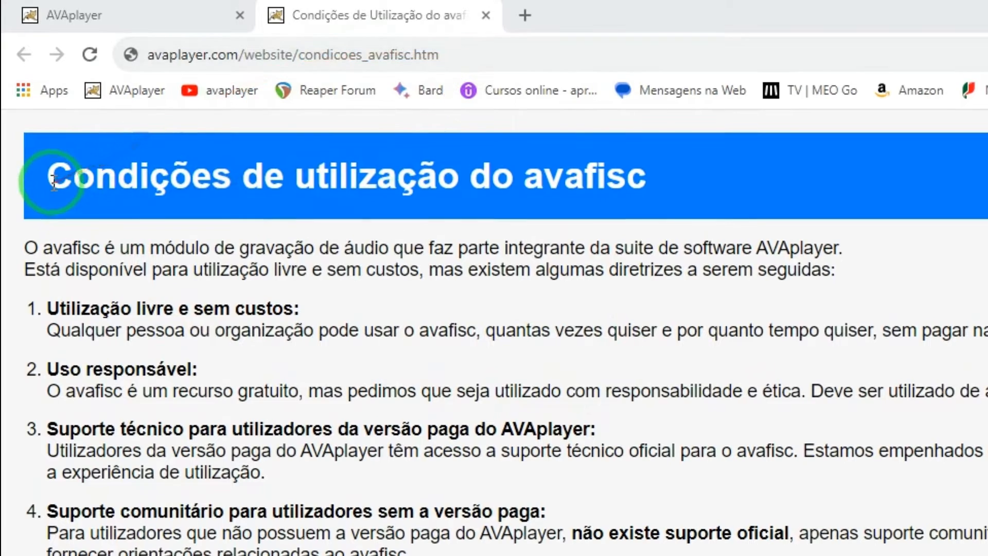
Step: Highlight, then clear, the manual's terms-of-use heading and the availability sentence
left_click_drag(52, 177, 665, 179)
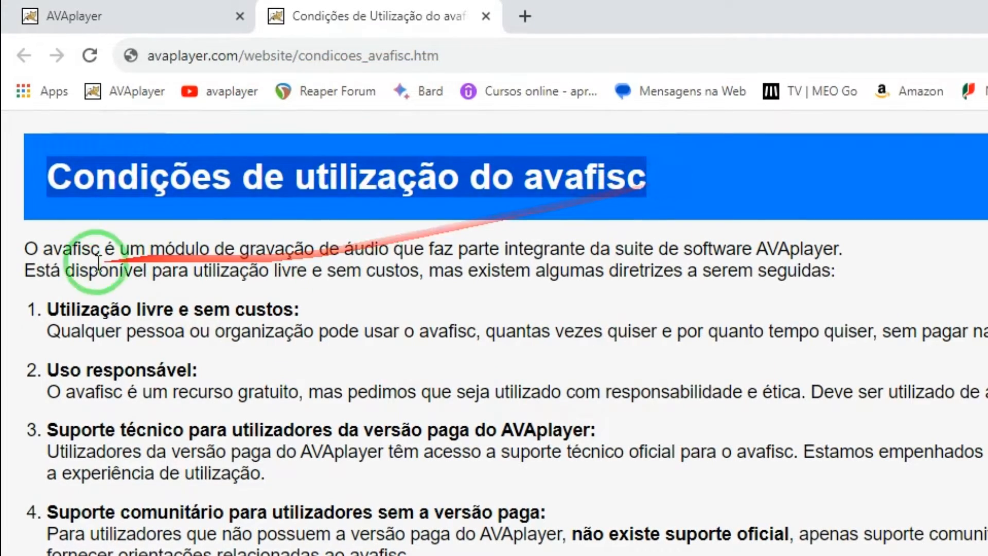
left_click(218, 292)
left_click_drag(26, 274, 884, 275)
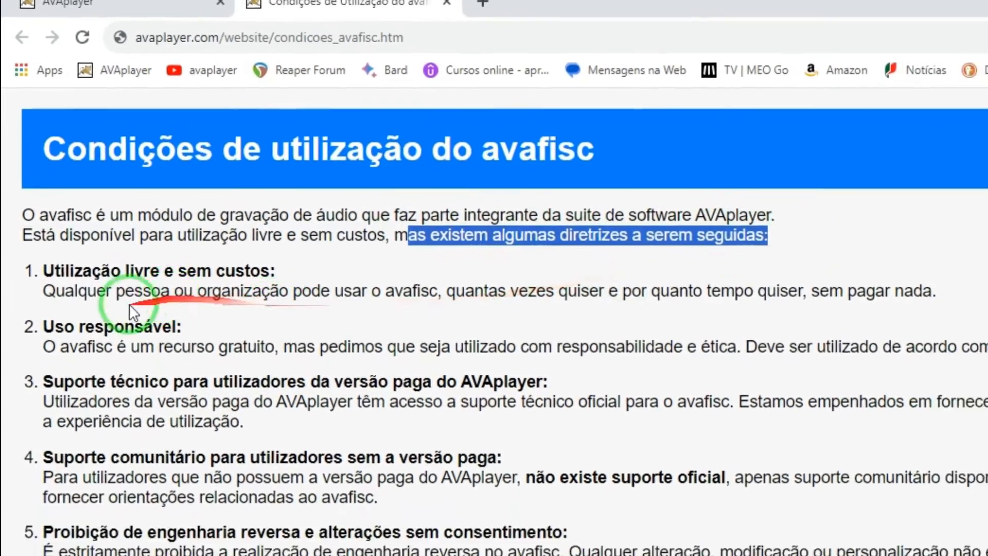
left_click(34, 253)
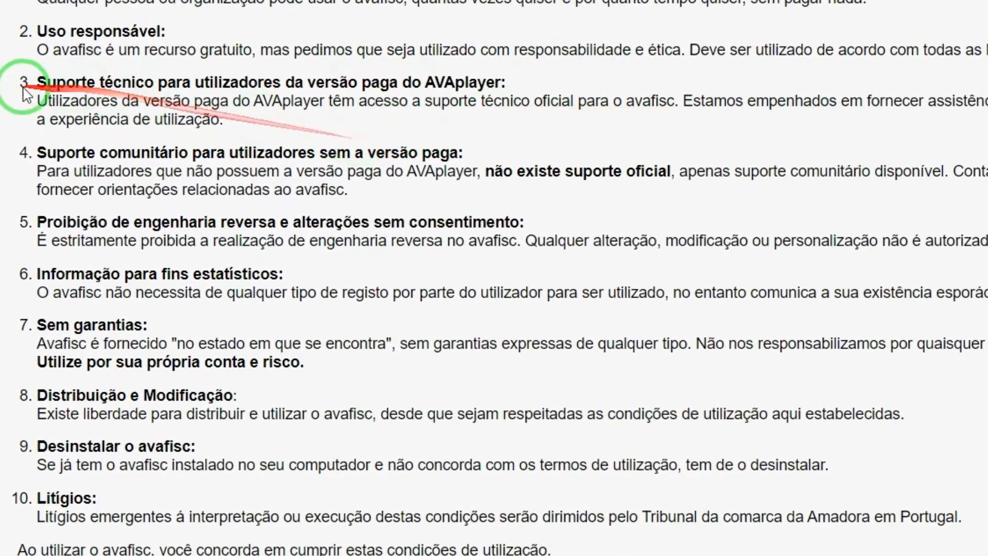
Step: Highlight items 3 and 4 and the closing agreement sentence while scrolling toward the requirements
left_click_drag(36, 100, 677, 103)
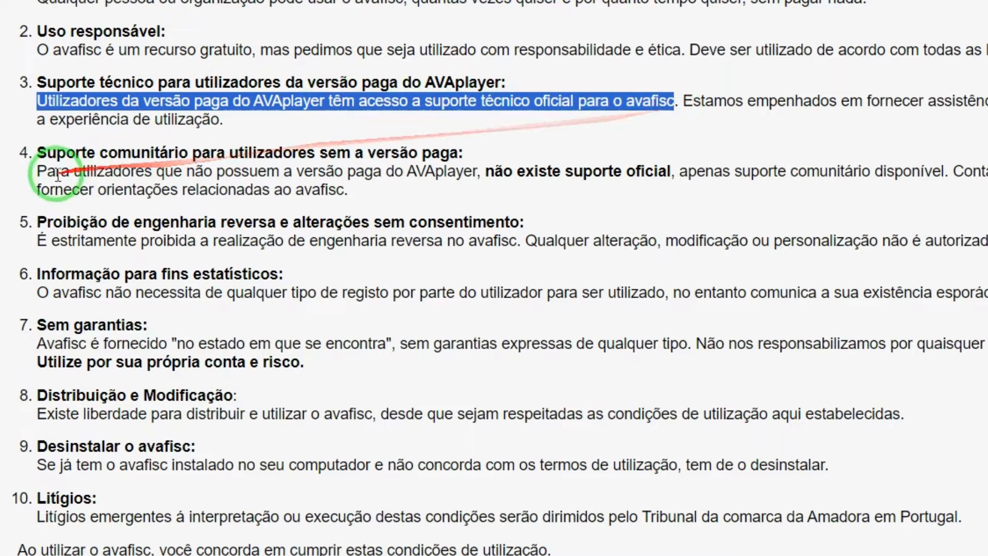
left_click_drag(36, 171, 943, 171)
scroll(218, 467, "down", 1)
left_click(280, 468)
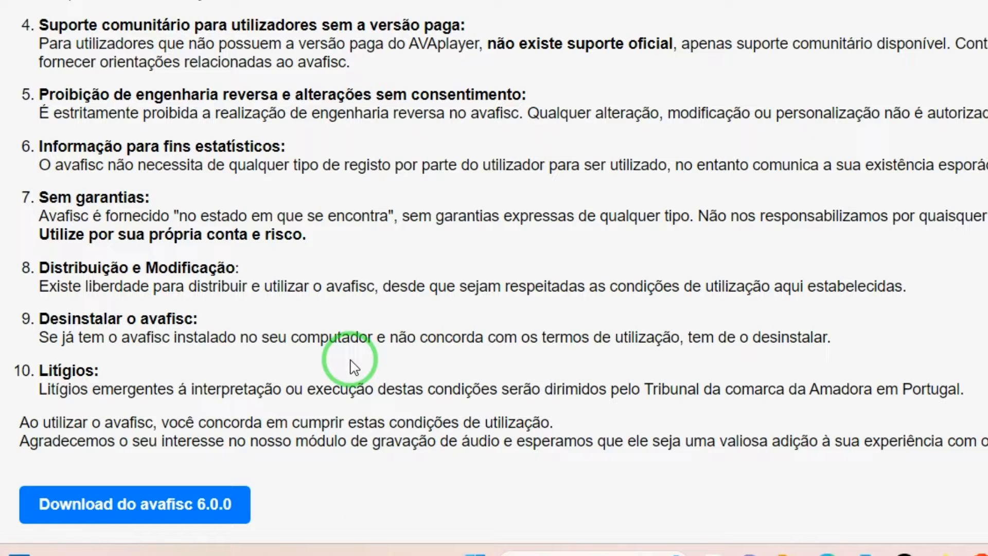
left_click_drag(205, 423, 583, 428)
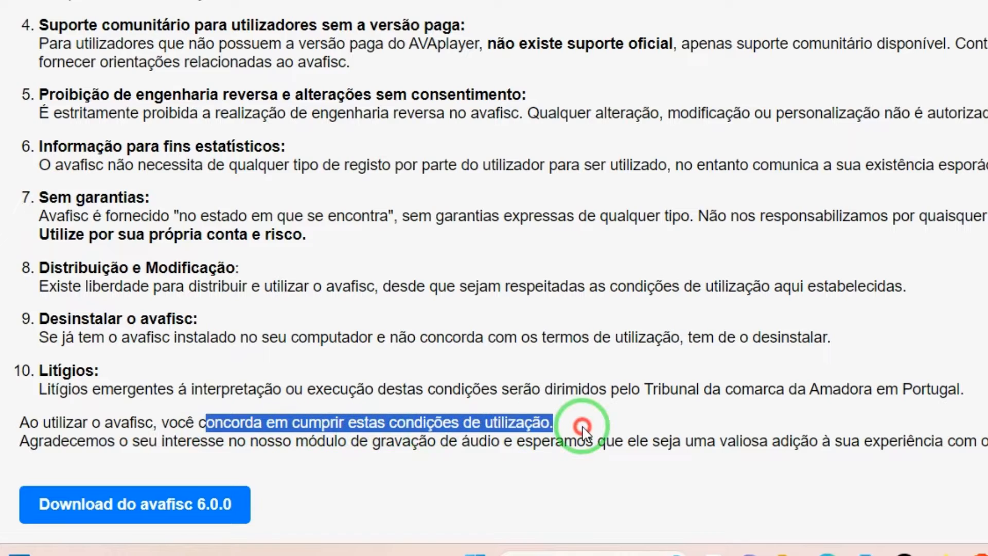
left_click(689, 422)
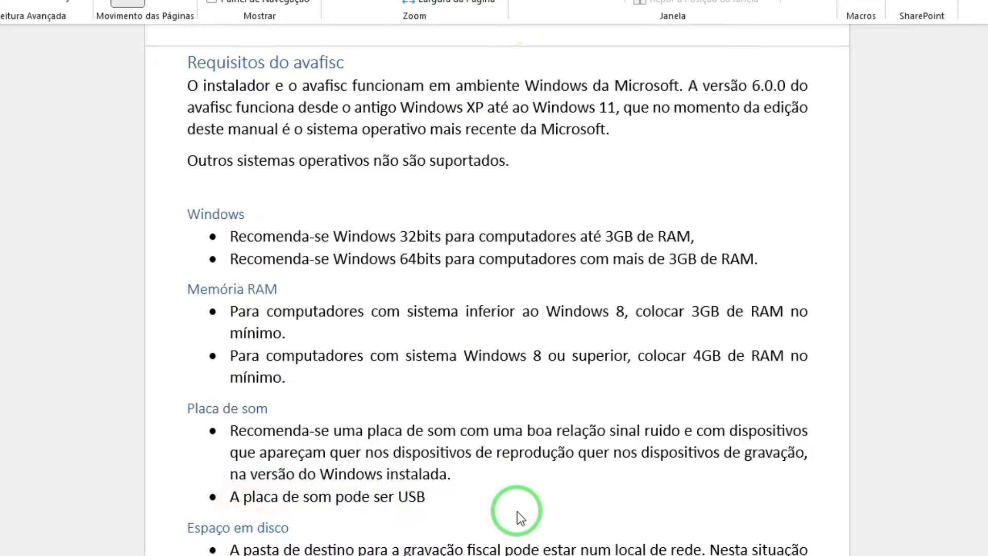
Step: Scroll the manual through the Espaço em disco and Processador requirements
scroll(524, 499, "down", 3)
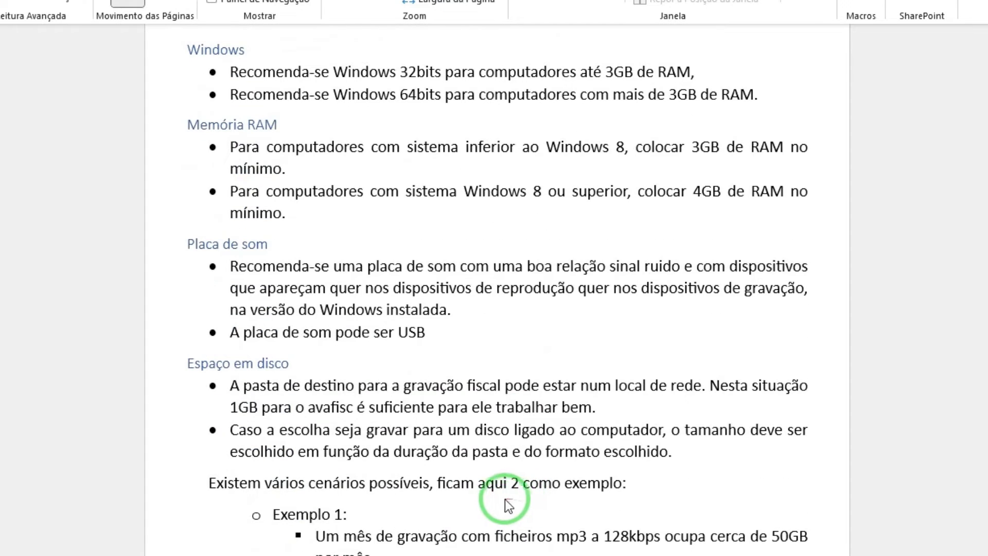
scroll(493, 500, "down", 1)
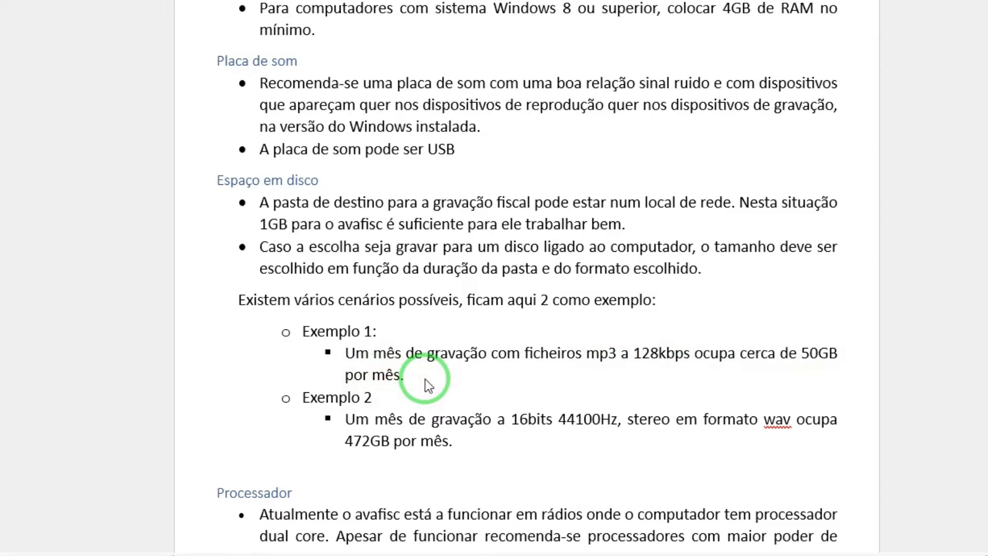
scroll(429, 392, "down", 2)
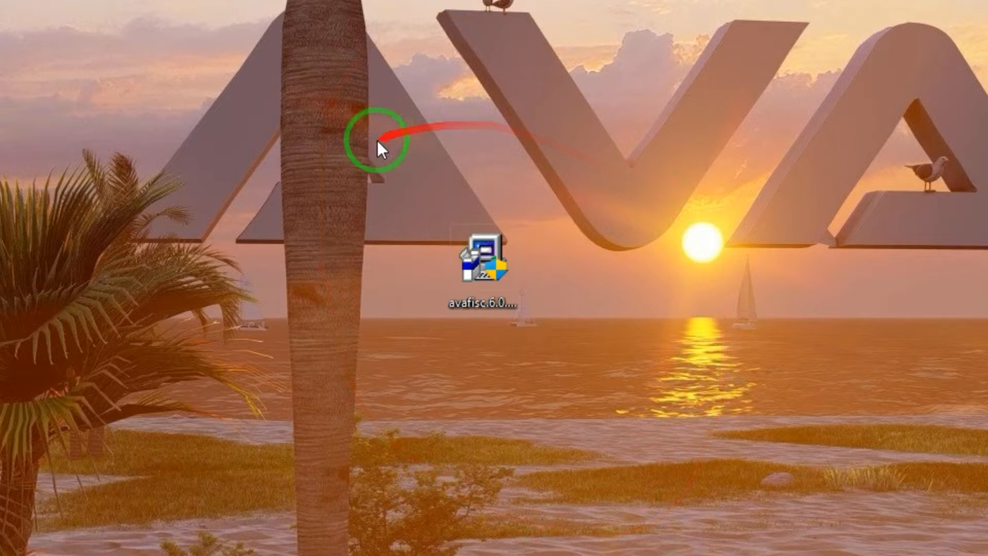
Step: Launch the avafisc.6.0.0.setup.exe installer from the desktop with Abrir
left_click(622, 408)
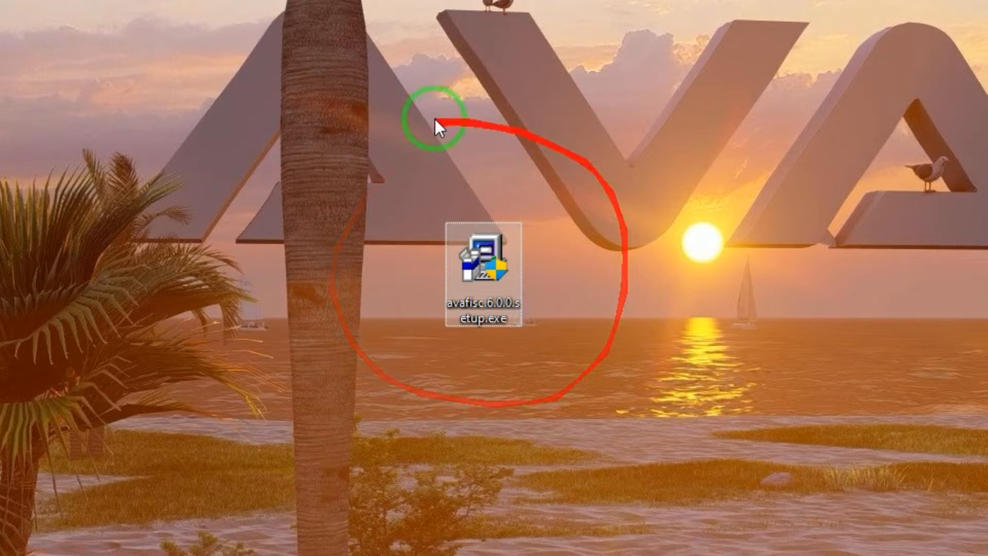
left_click(525, 168)
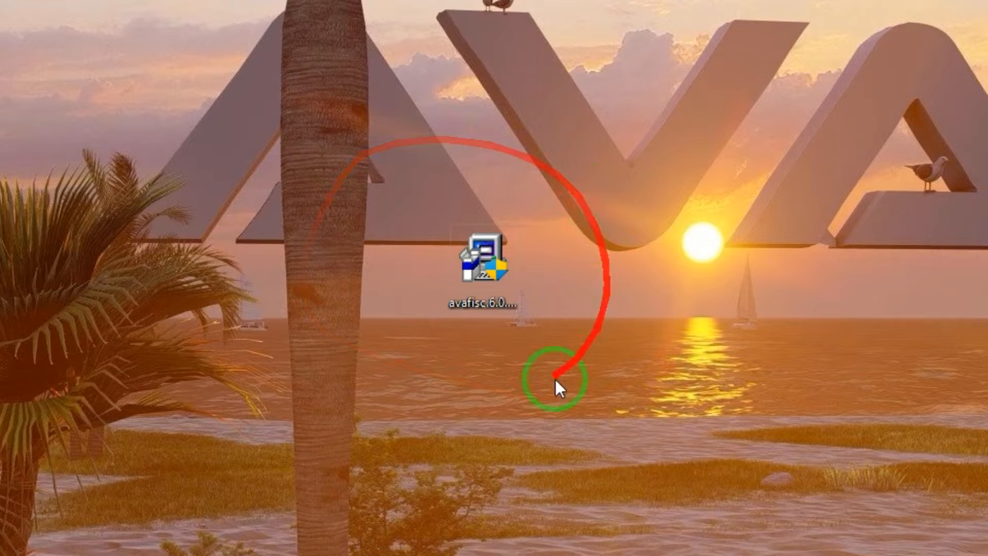
right_click(486, 269)
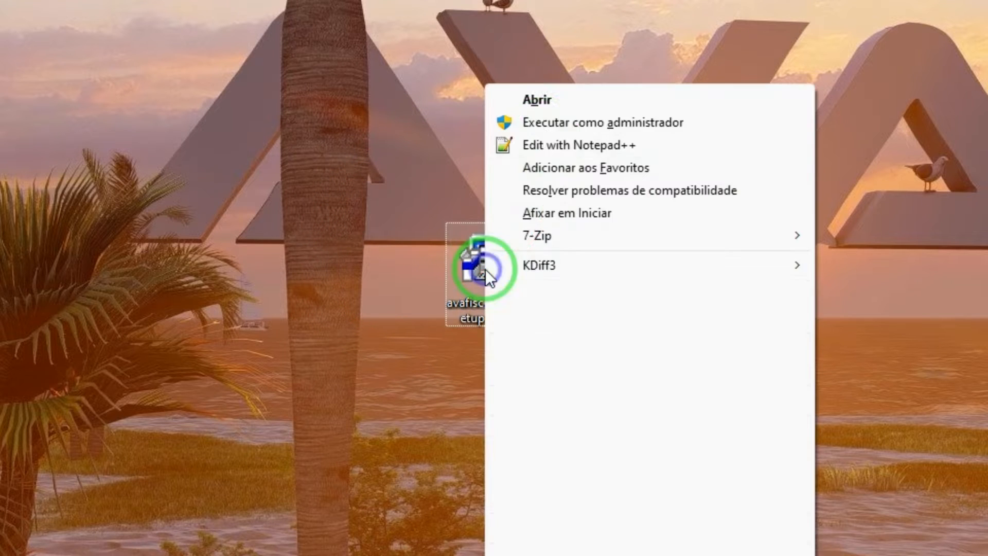
left_click(537, 102)
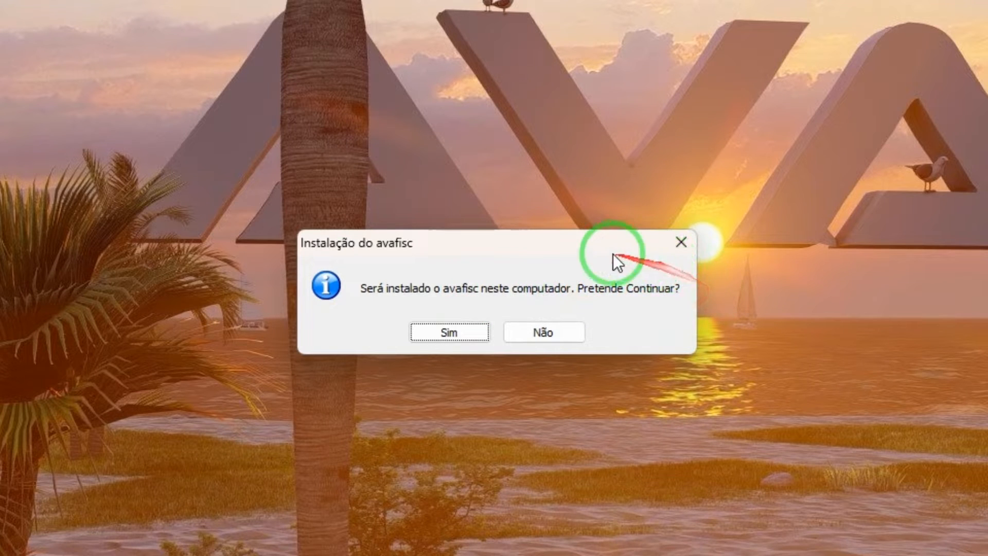
Step: Confirm installing avafisc and accept 'Eu concordo com os termos da Licença'
left_click(448, 332)
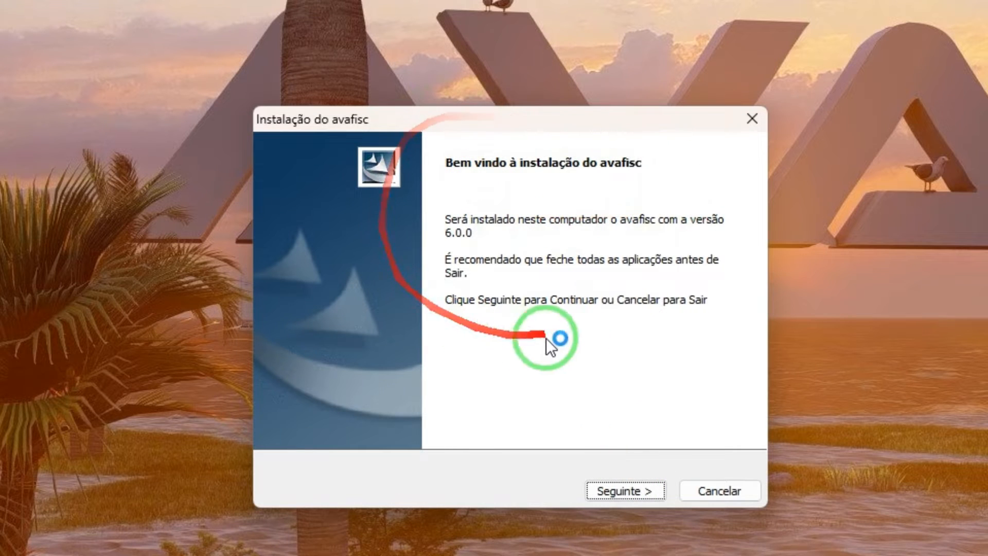
left_click(634, 492)
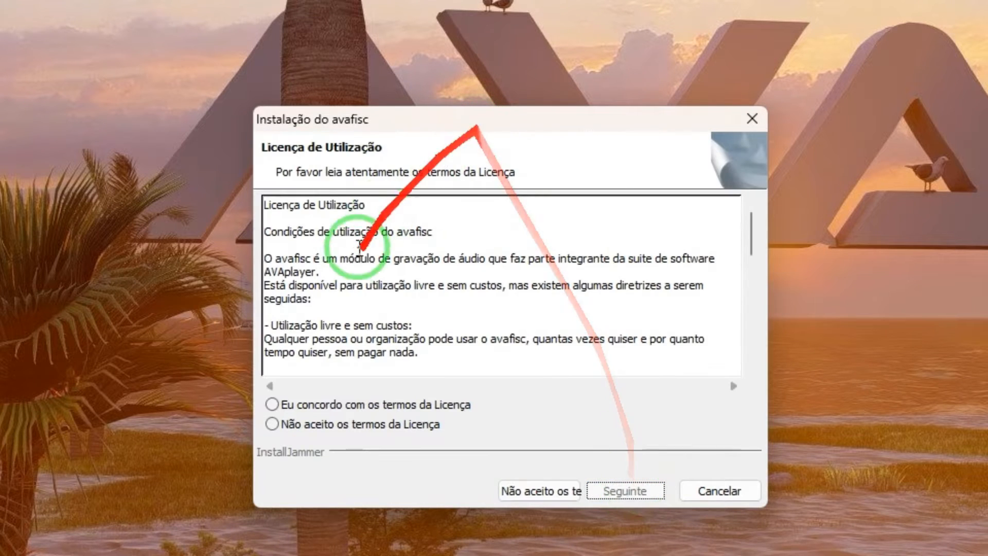
left_click_drag(507, 231, 239, 172)
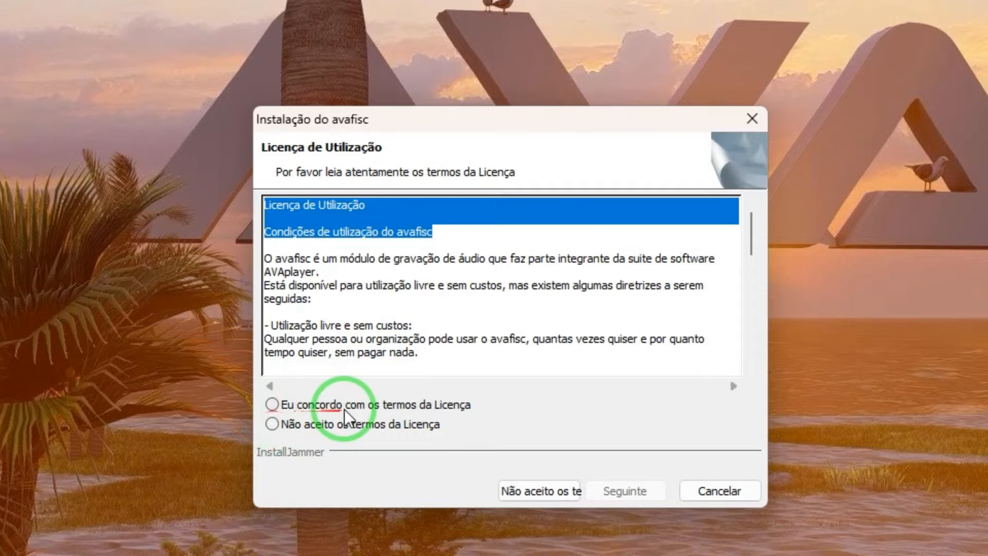
left_click(378, 409)
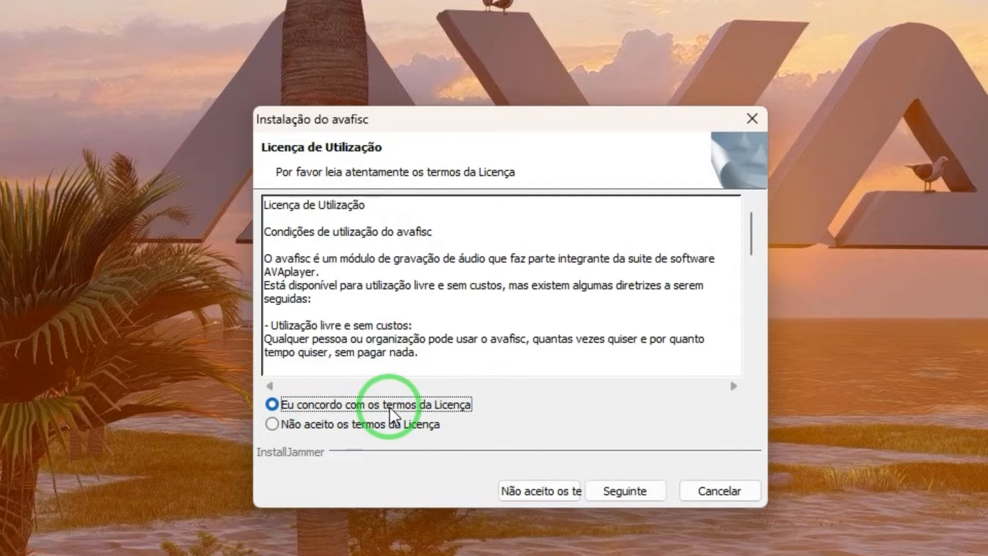
left_click(640, 493)
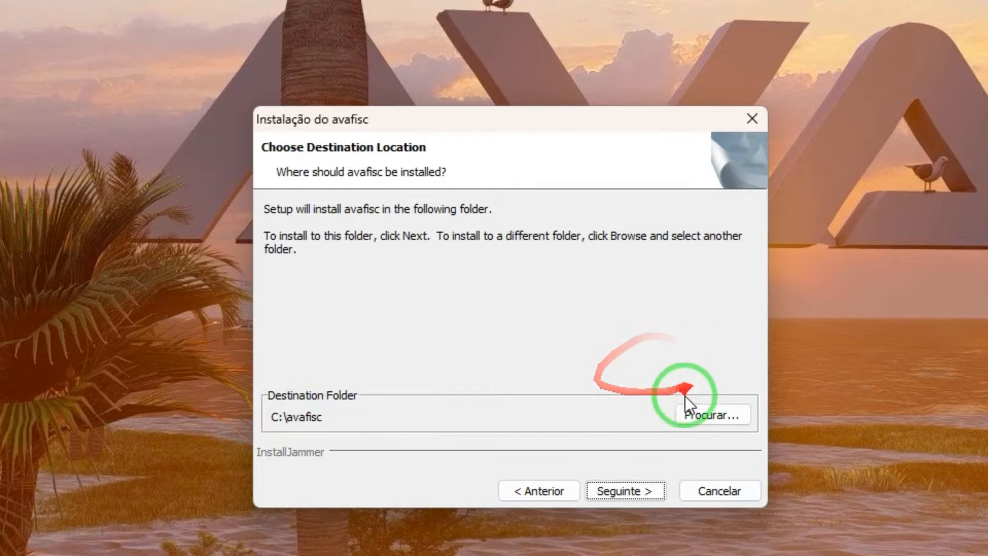
Step: Install avafisc into the default C:\avafisc folder and close the finished wizard
left_click(711, 416)
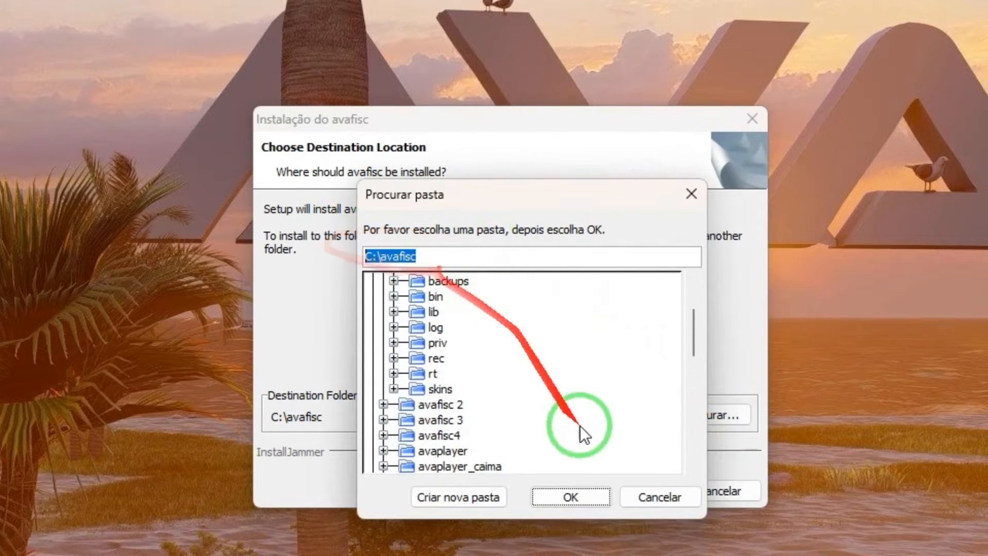
left_click(655, 500)
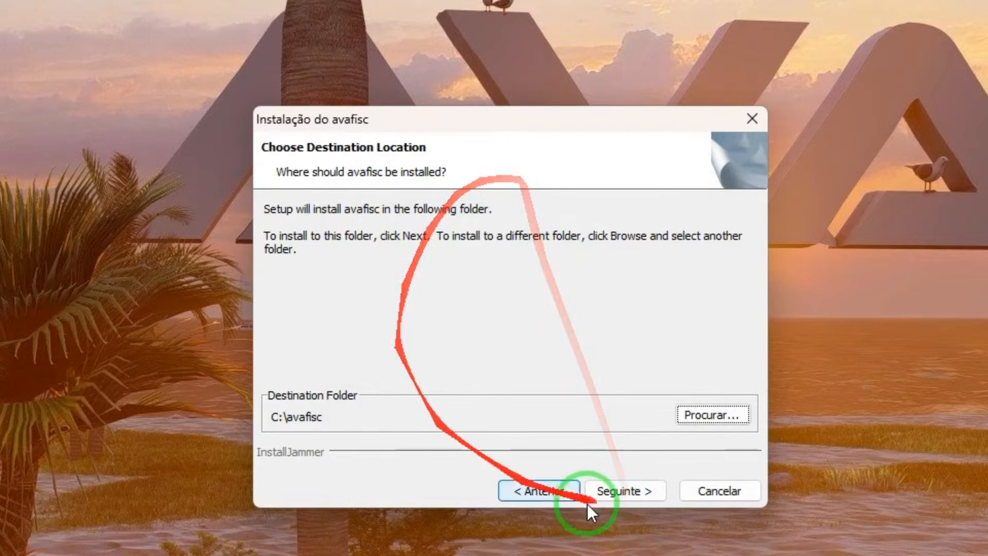
left_click(630, 491)
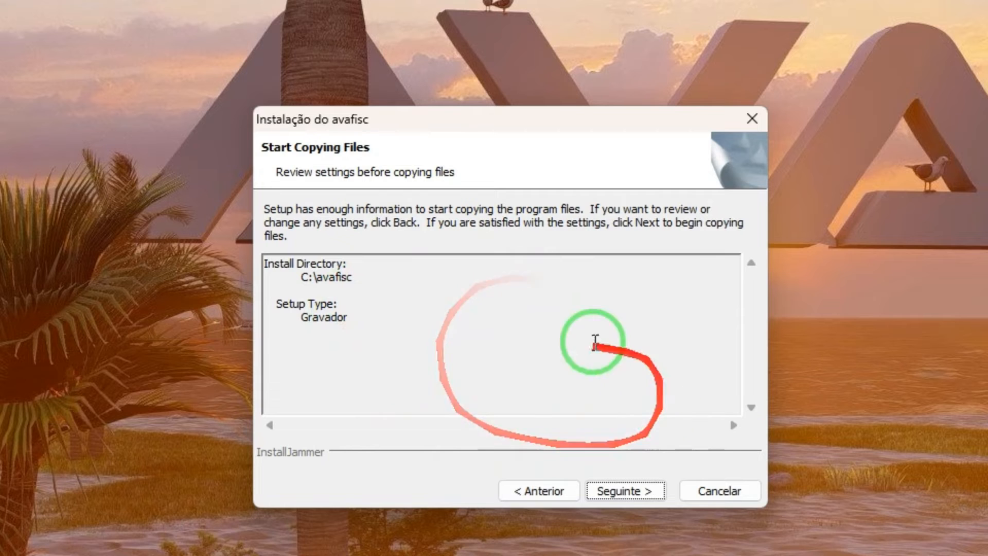
left_click(612, 496)
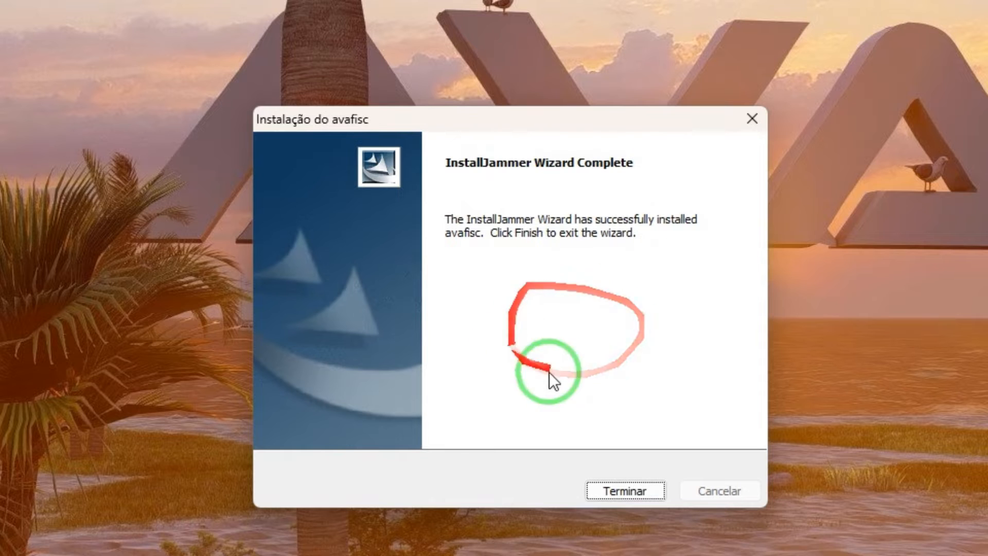
left_click(646, 493)
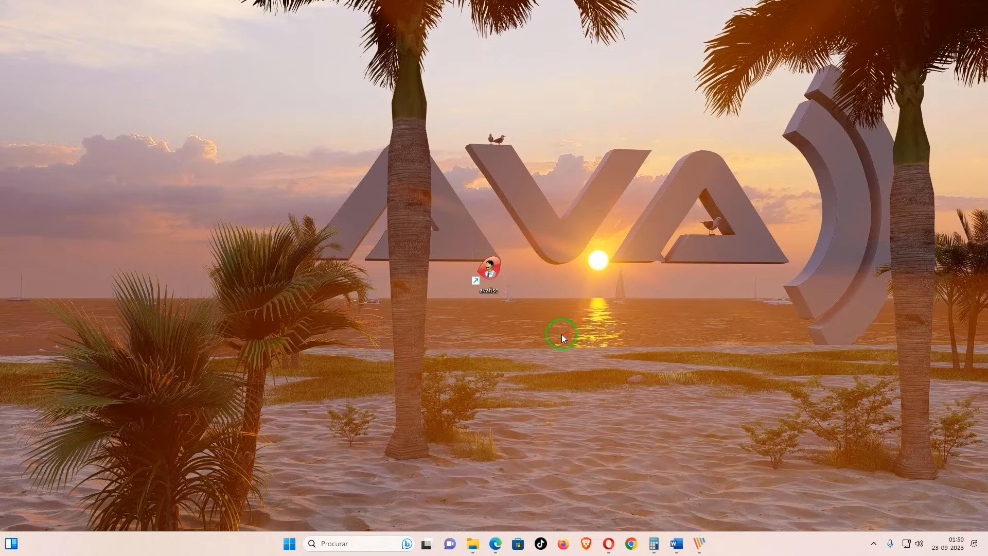
left_click(472, 543)
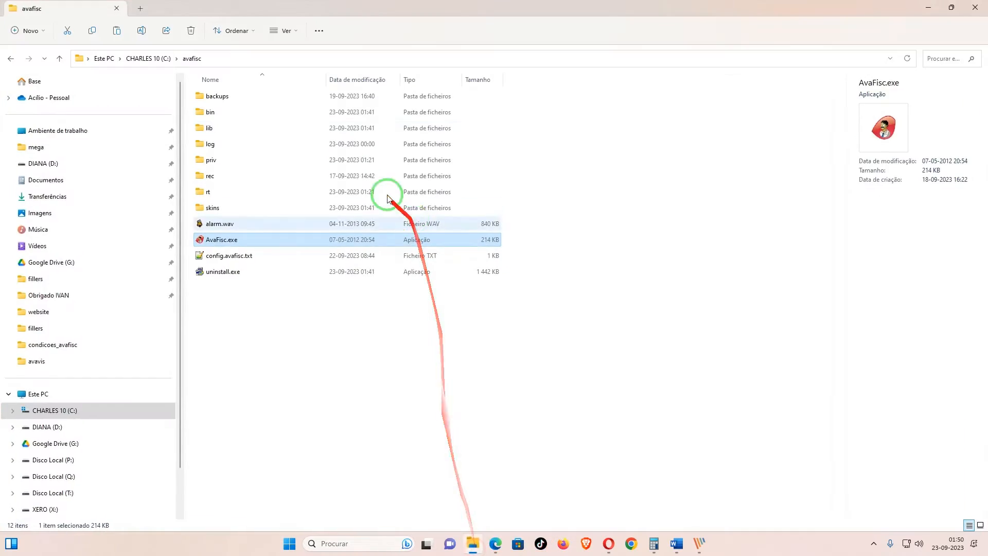
left_click(267, 57)
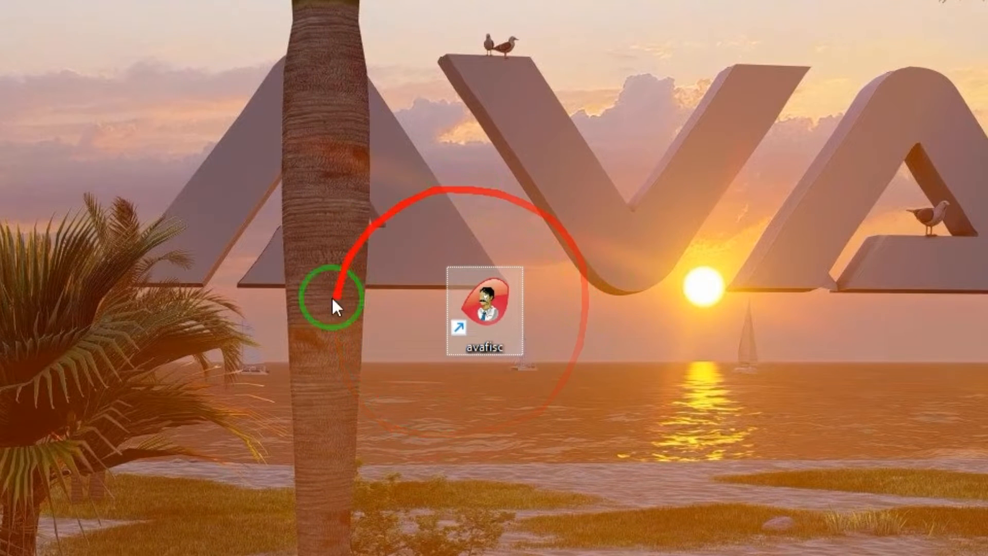
Step: Start AVAFISC 6.0.0 from its desktop shortcut so it records RÁDIO EXEMPLO
right_click(489, 310)
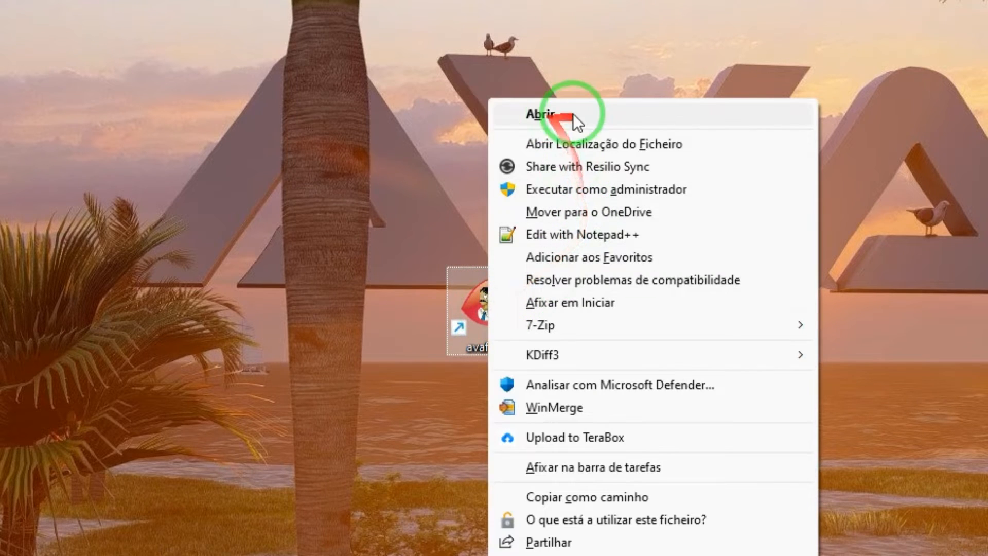
left_click(371, 374)
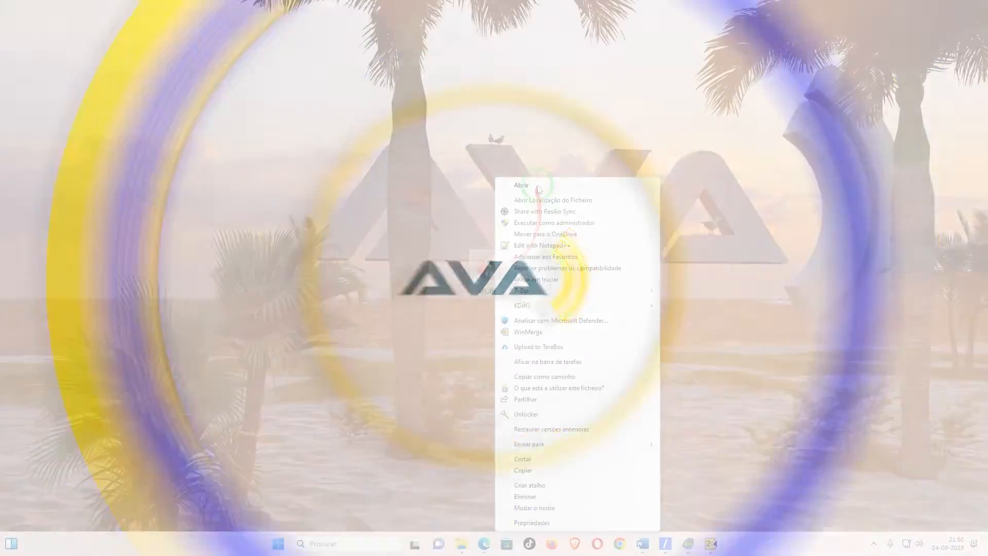
left_click(478, 331)
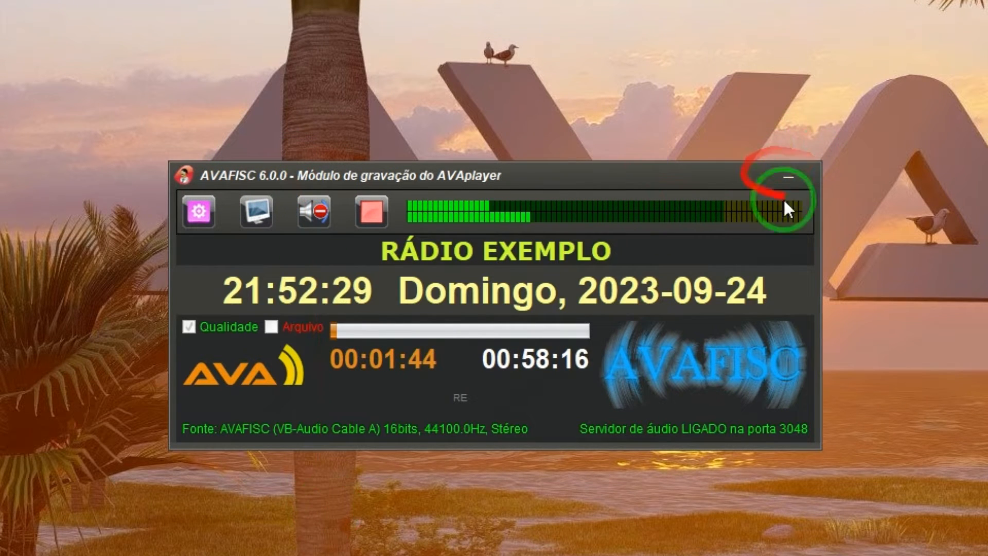
left_click(792, 175)
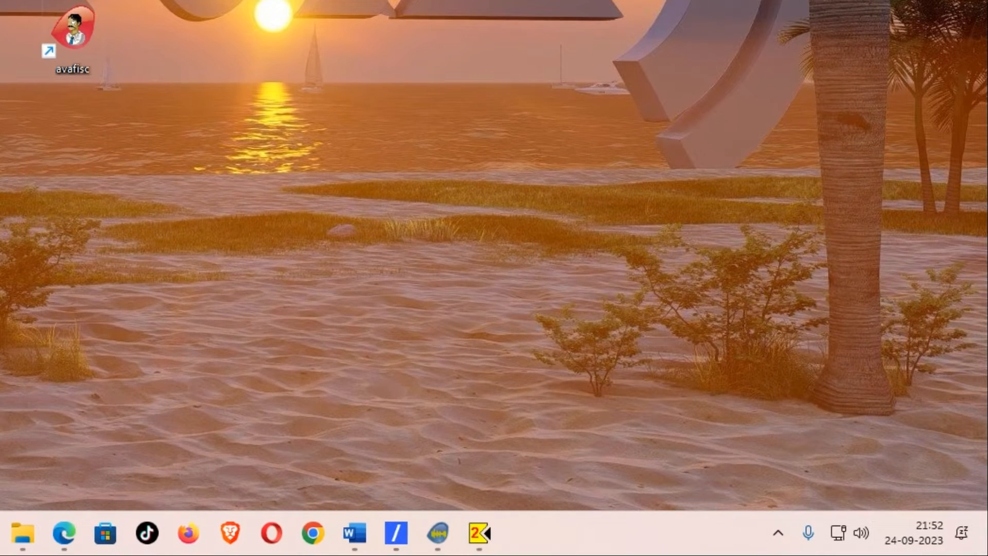
left_click(778, 534)
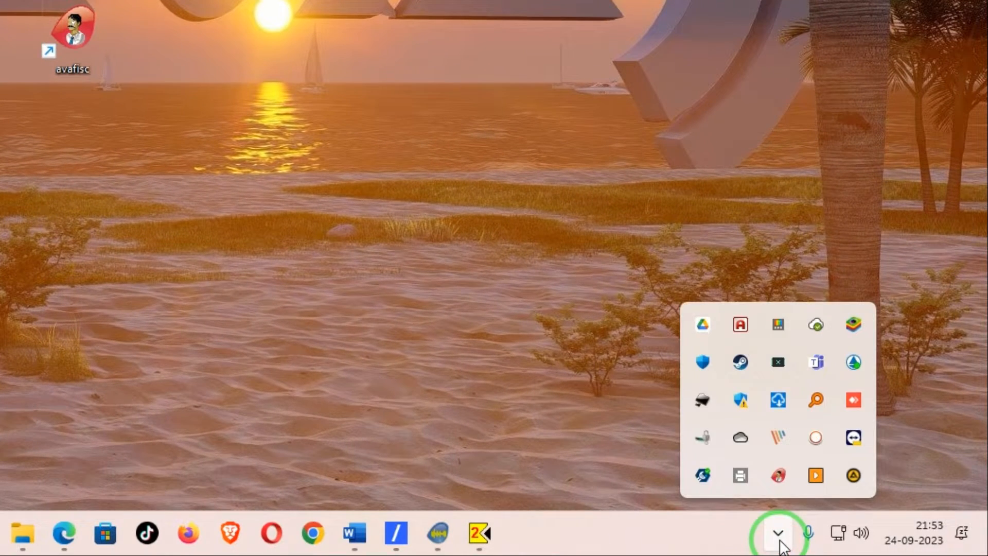
left_click(780, 477)
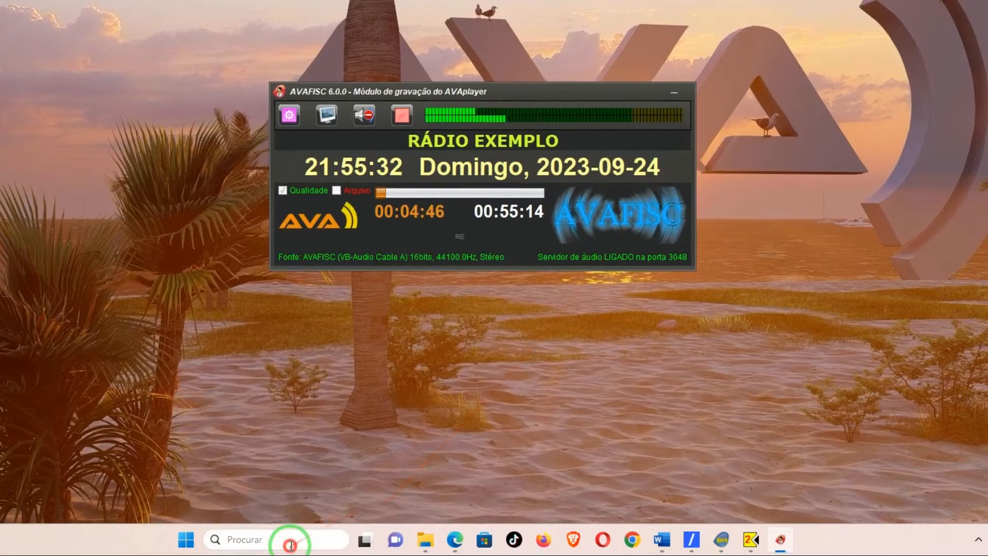
Step: Open the Windows search box from the taskbar
left_click(291, 540)
Step: Search 'sons' and open the AVAFISC recording device's properties under Gravação
type("sons")
key("Return")
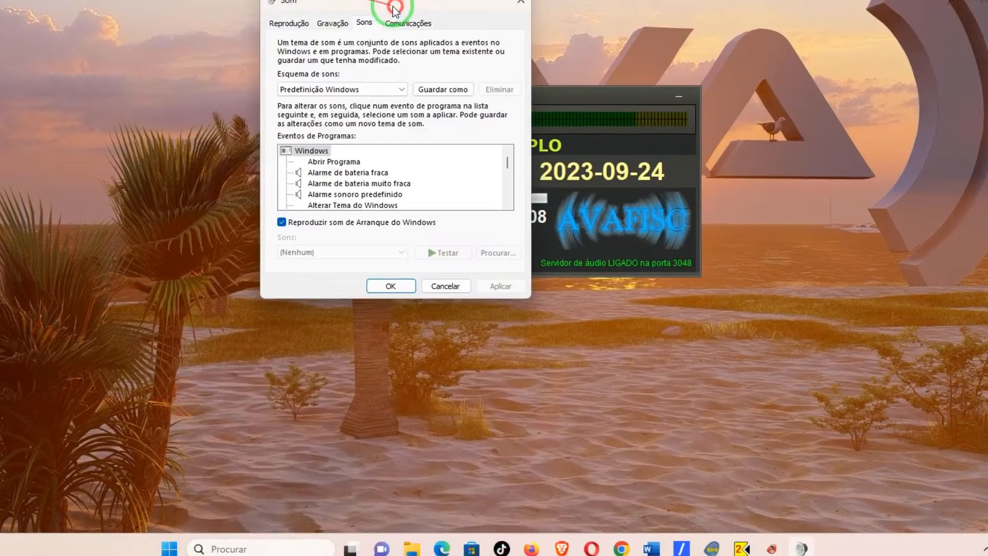
left_click(323, 23)
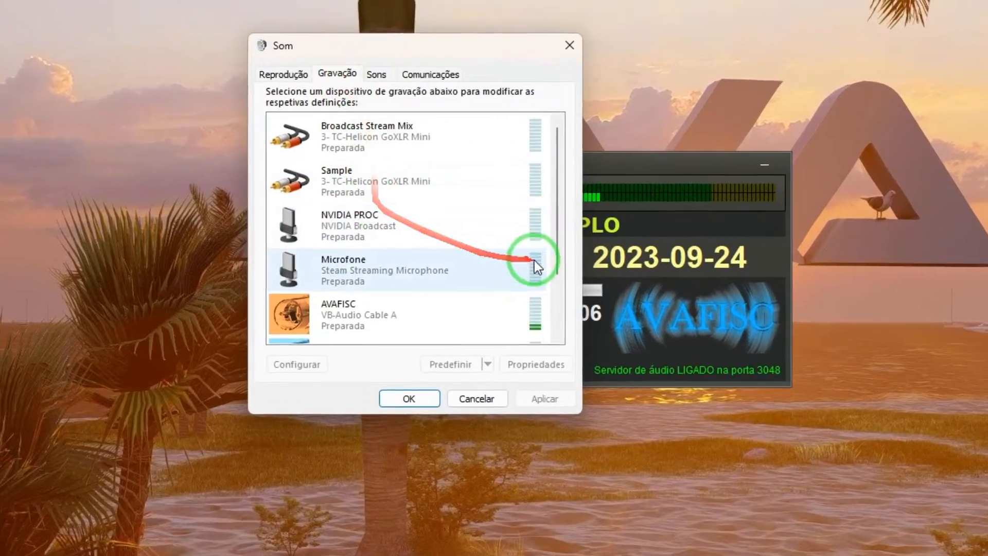
right_click(421, 312)
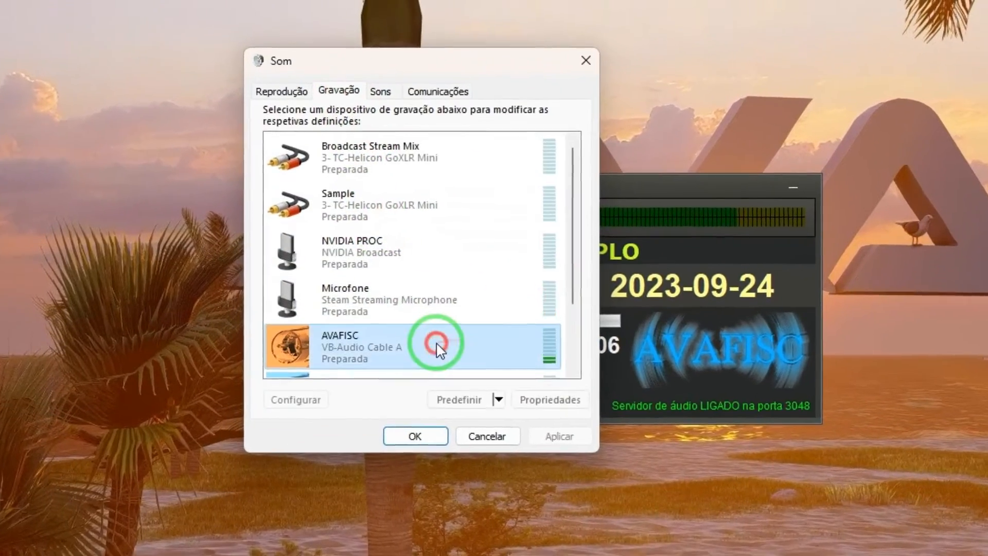
left_click(540, 473)
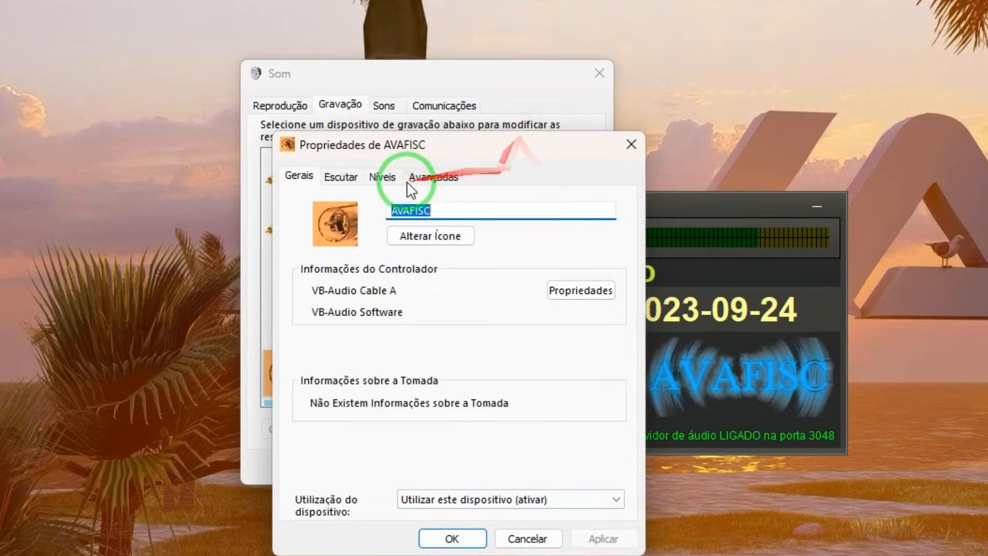
Step: On the Níveis tab, leave CABLE-A Output at 100 and confirm with OK
left_click(384, 178)
left_click(451, 241)
left_click_drag(452, 246, 519, 252)
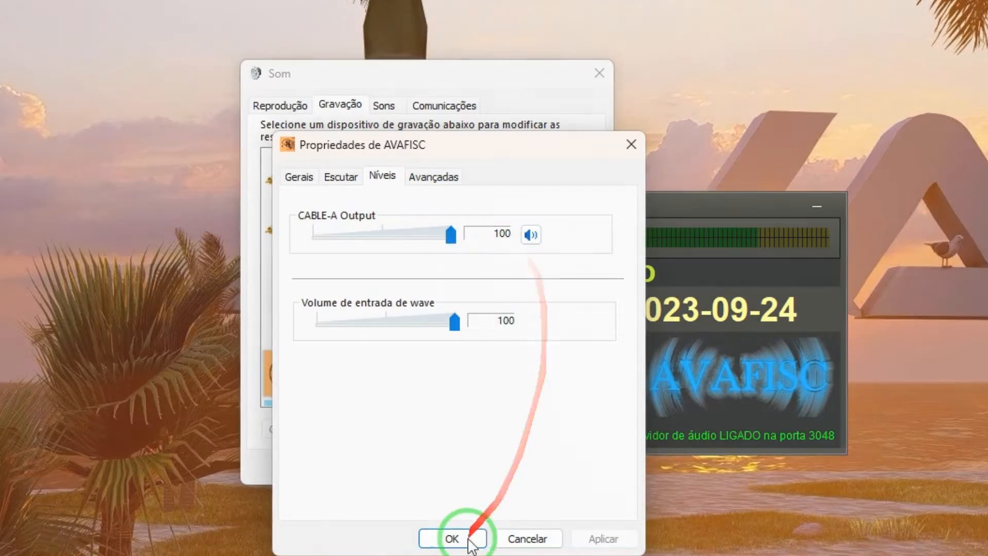
left_click(461, 540)
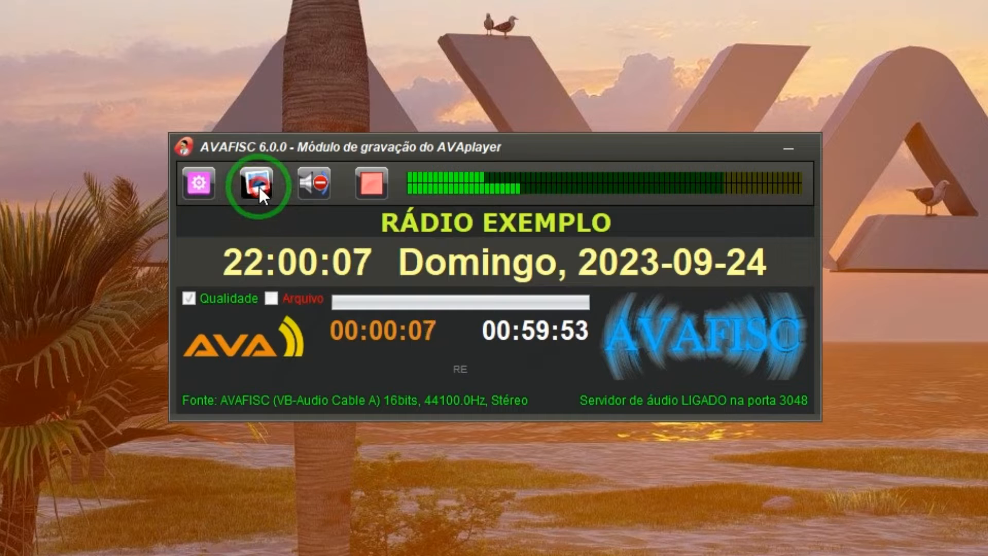
left_click(258, 187)
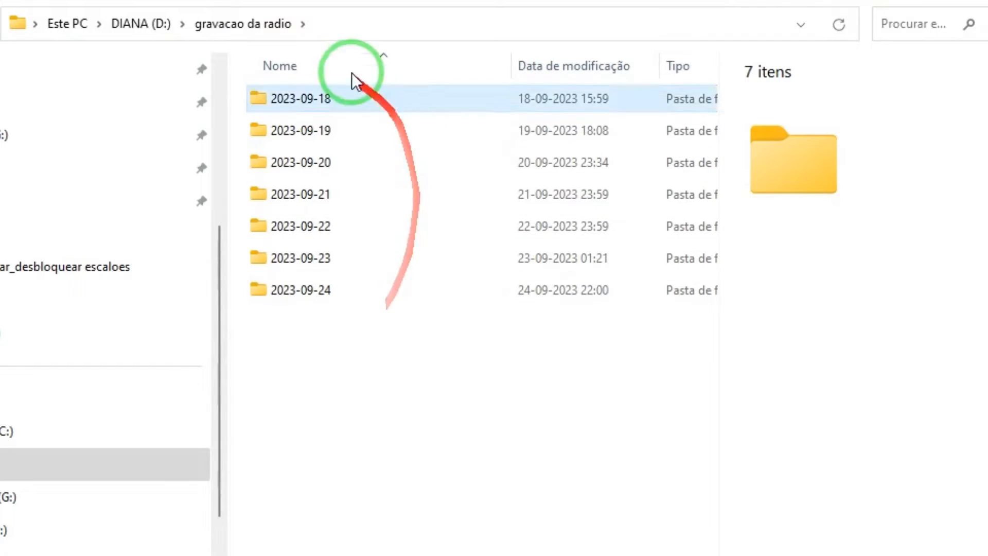
left_click(359, 19)
left_click_drag(43, 24, 172, 43)
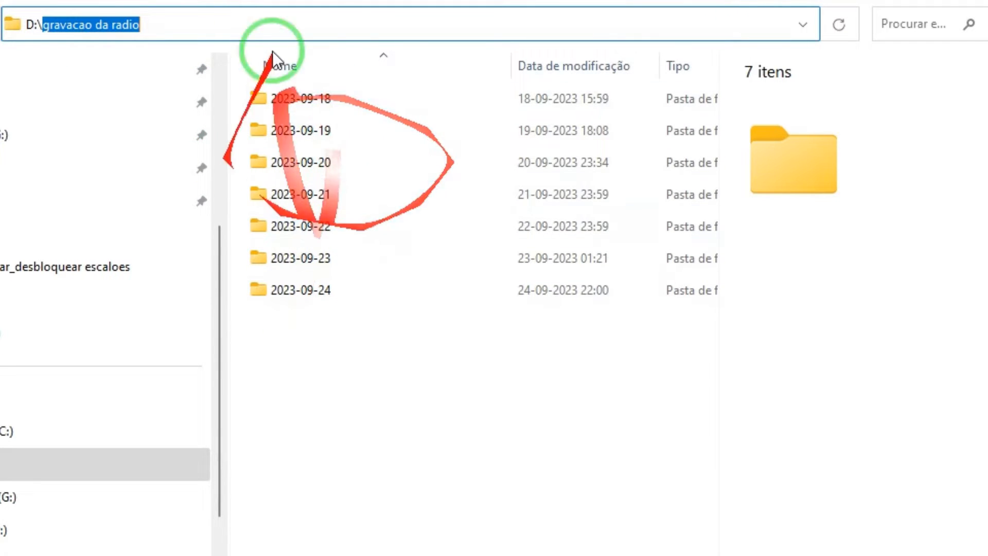
left_click(305, 100)
double_click(305, 100)
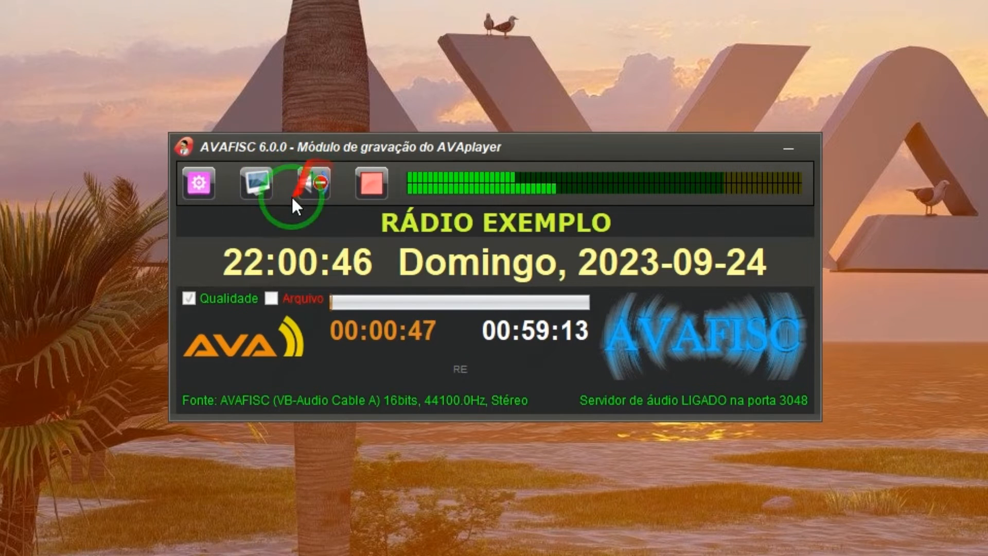
left_click(313, 184)
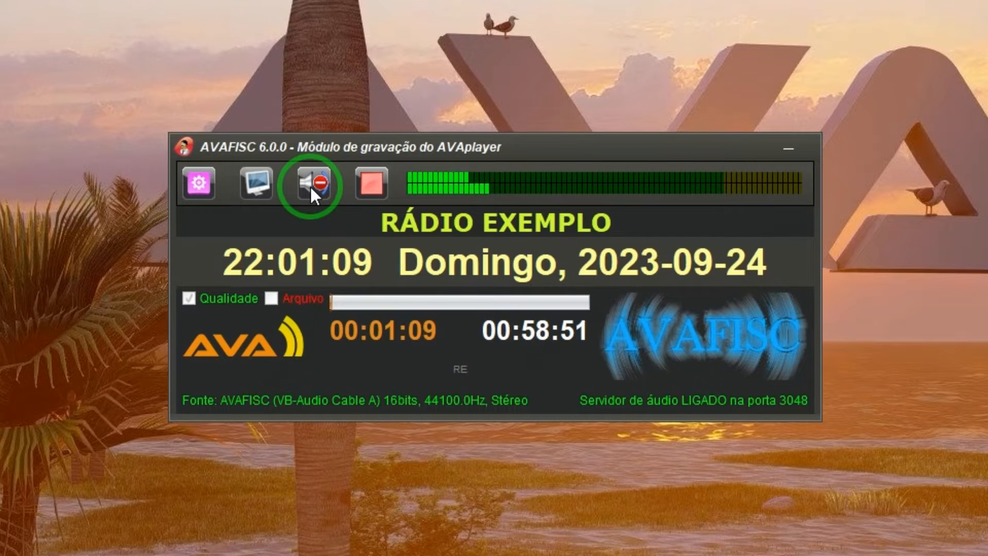
left_click(324, 185)
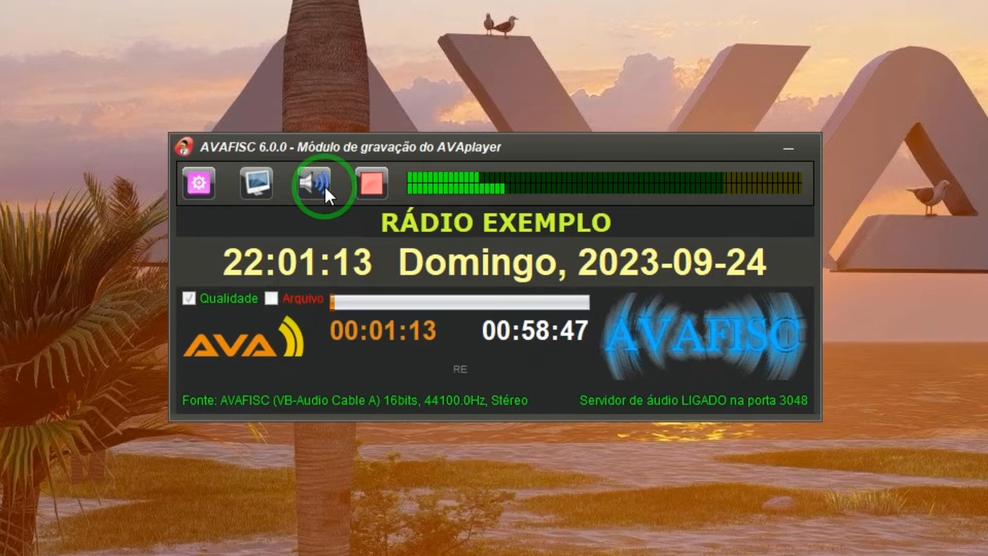
left_click(325, 188)
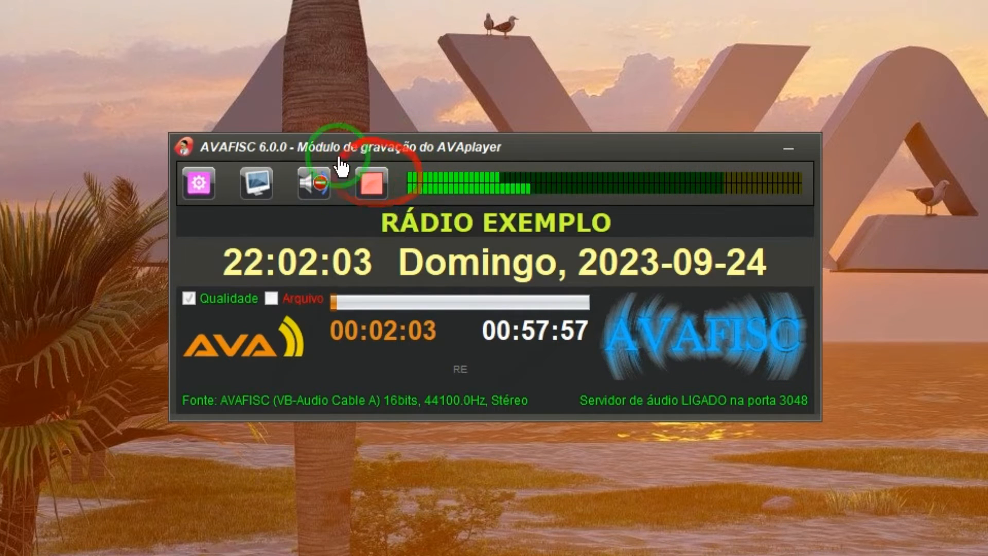
Step: Stop the recording and start a new one with the counter reset to zero
left_click(371, 184)
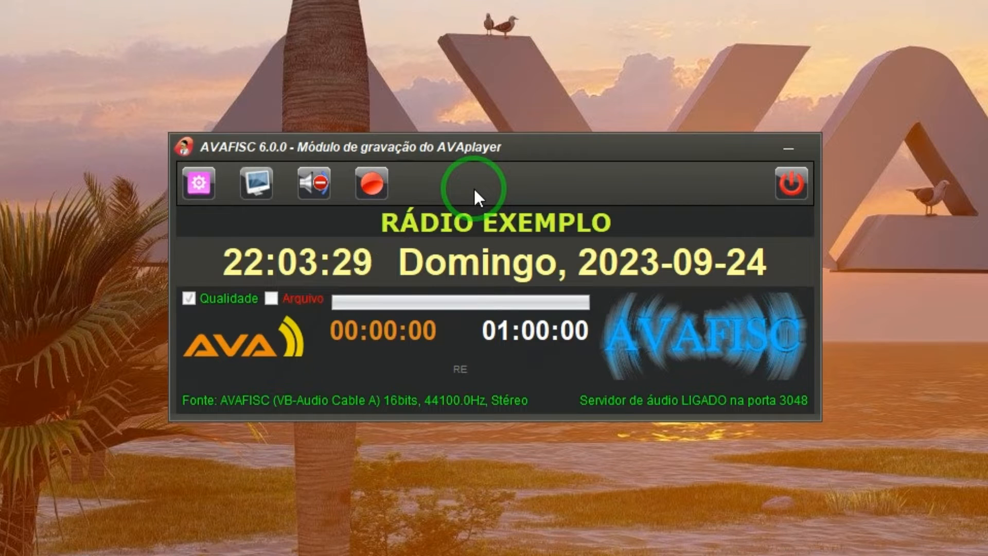
left_click(365, 184)
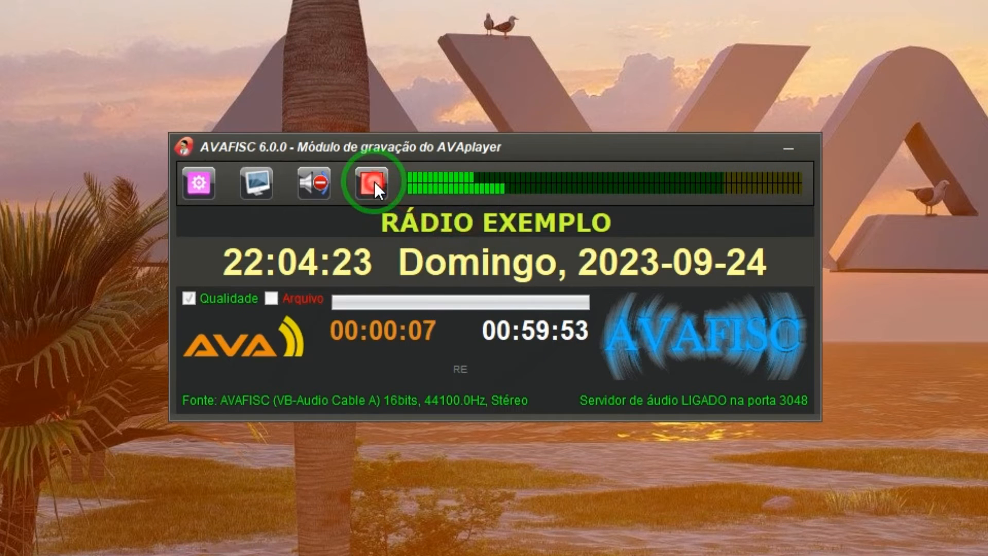
Step: Stop recording, start quitting avafisc, then answer Não to keep it open
left_click(372, 182)
left_click(792, 183)
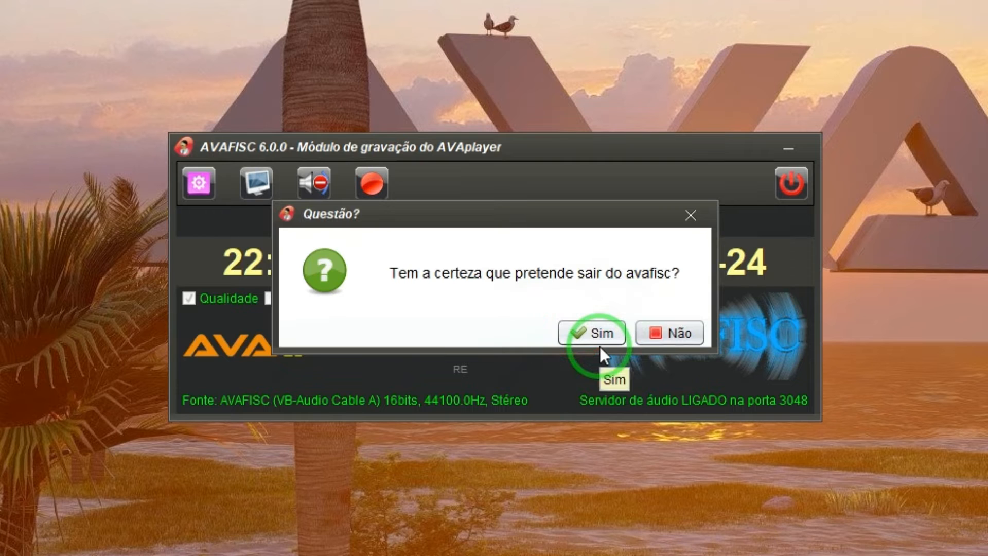
left_click(678, 335)
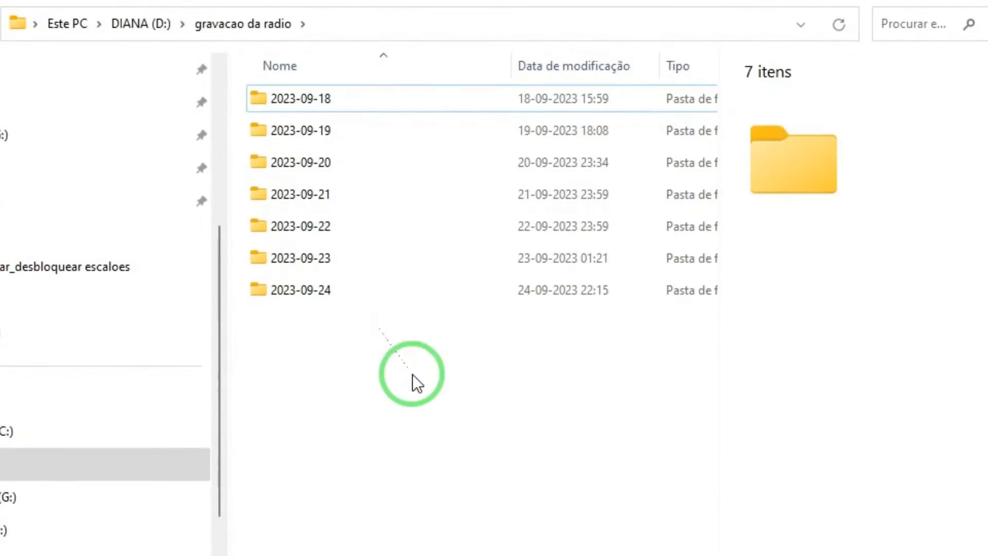
Step: Open the 2023-09-24 folder to view its mp3 recordings, then close File Explorer
left_click(329, 295)
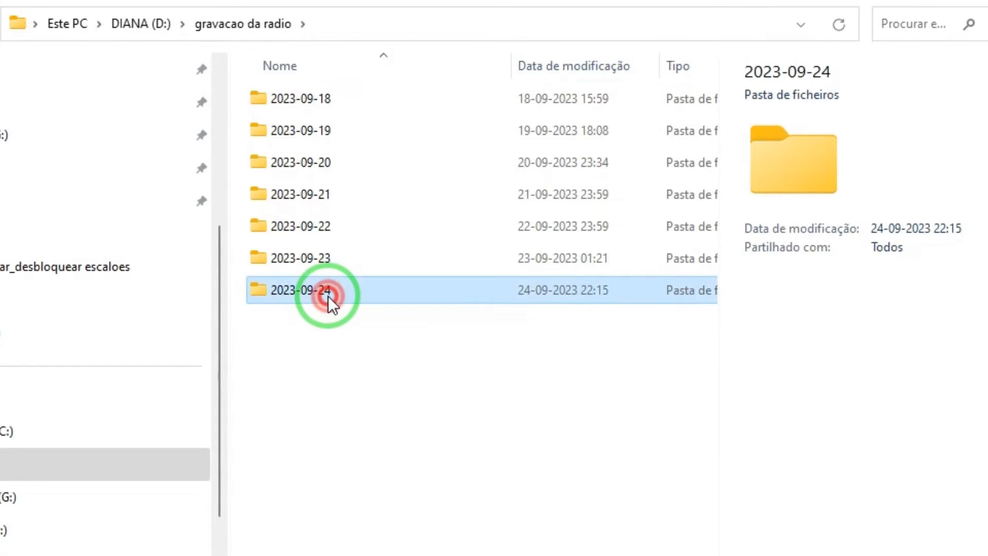
double_click(328, 295)
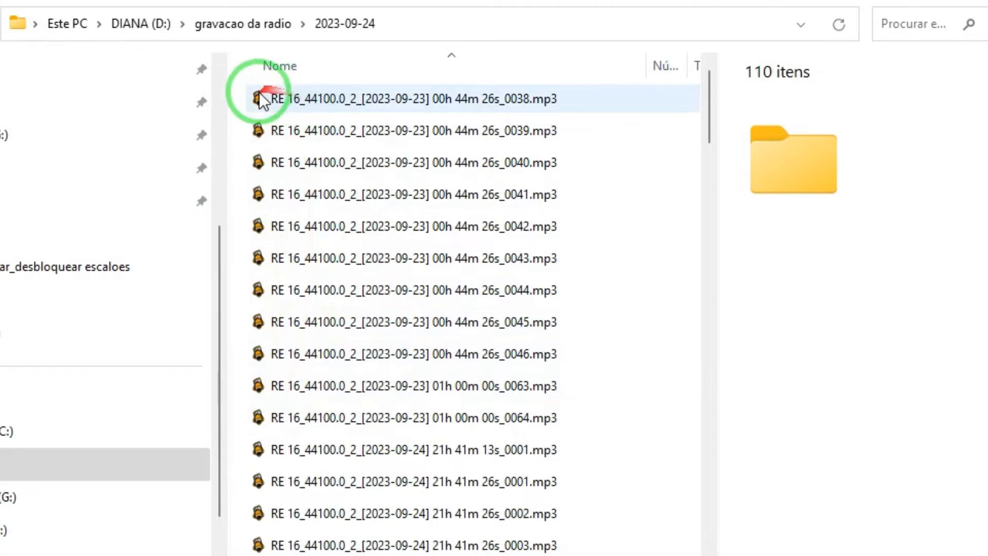
left_click(963, 1)
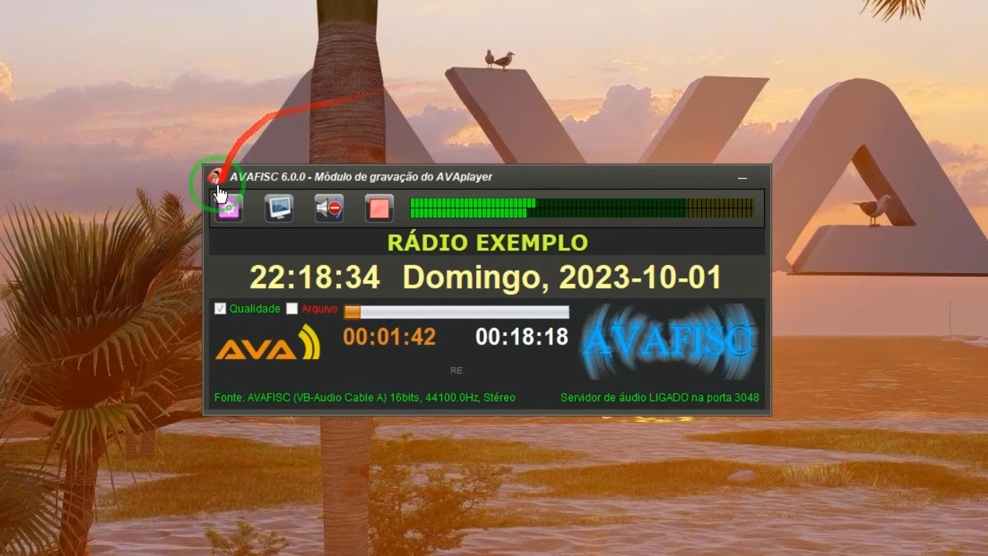
Step: Open AVAFISC's configuration at the Identificação page showing radio name RÁDIO EXEMPLO
left_click(223, 208)
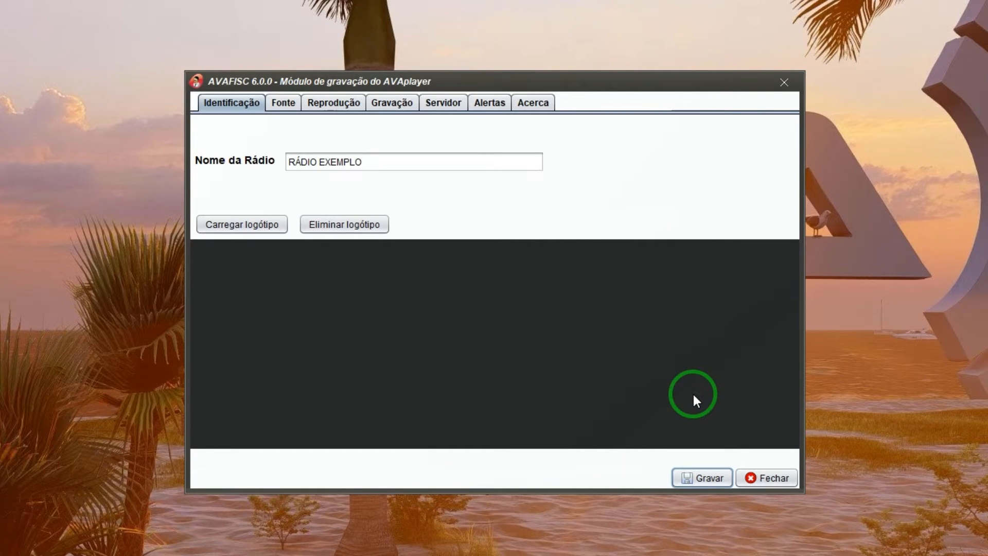
left_click(700, 480)
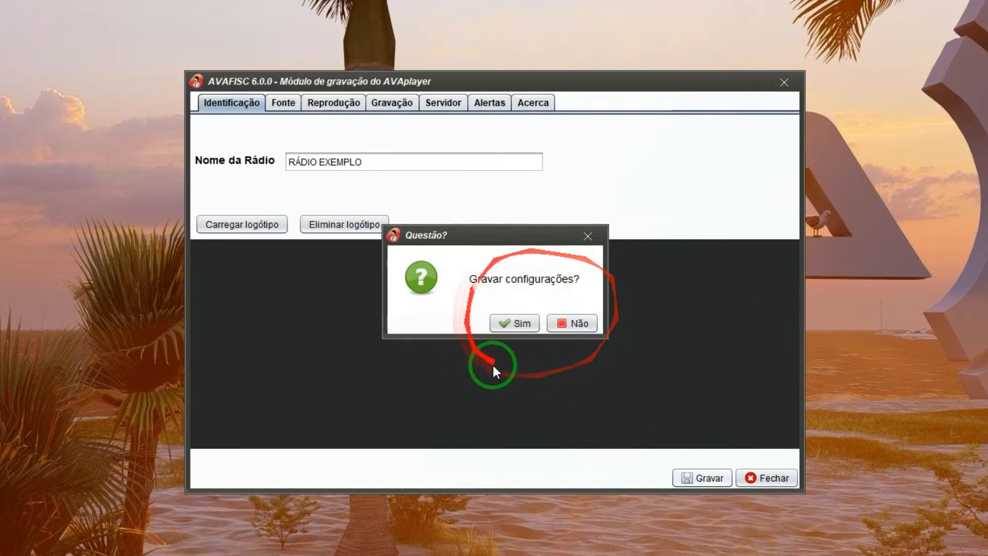
left_click(591, 324)
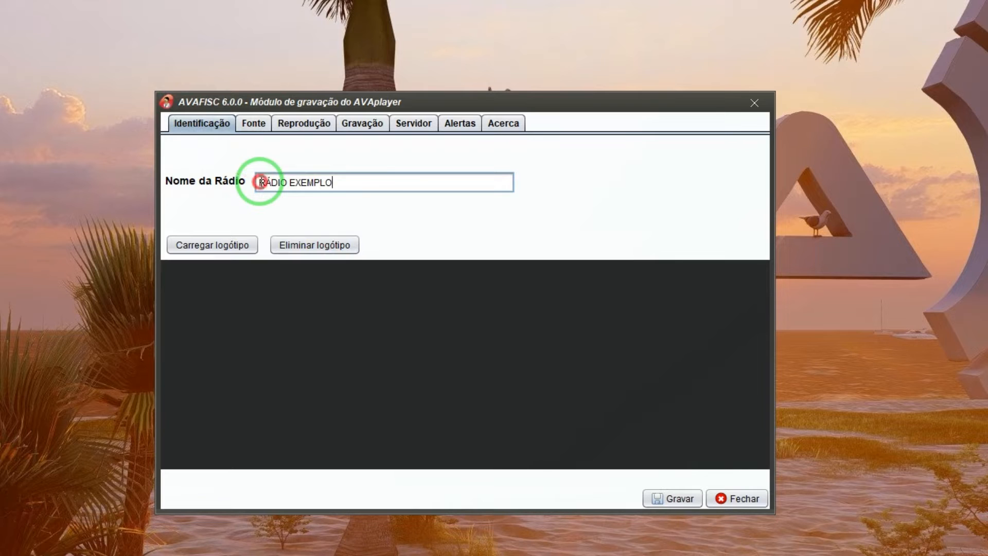
Step: Keep Nome da Rádio as RÁDIO EXEMPLO and move the settings window down
left_click_drag(260, 182, 400, 185)
left_click(393, 185)
type("aaaaa")
key("BackSpace")
key("BackSpace")
key("BackSpace")
key("BackSpace")
key("BackSpace")
key("BackSpace")
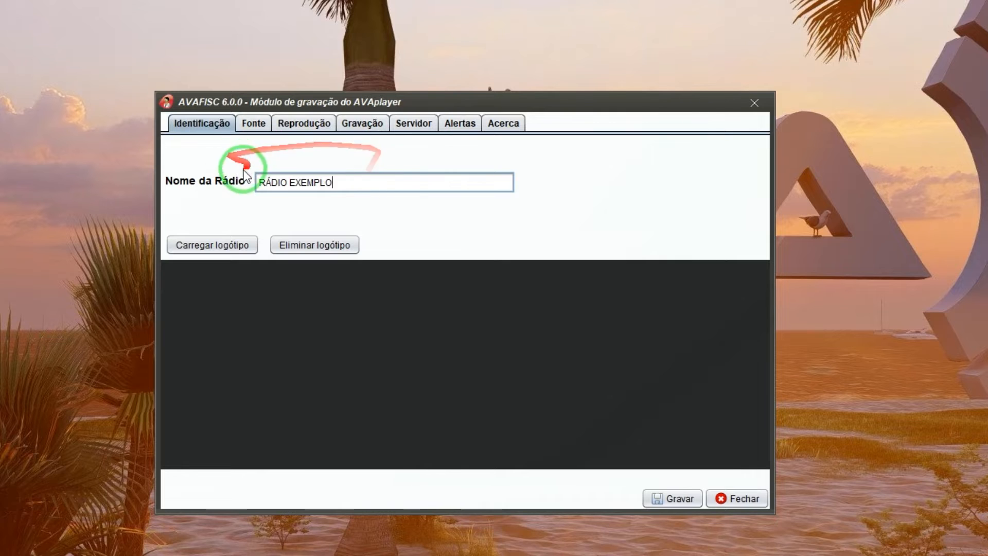
left_click_drag(261, 183, 399, 183)
left_click_drag(423, 109, 434, 339)
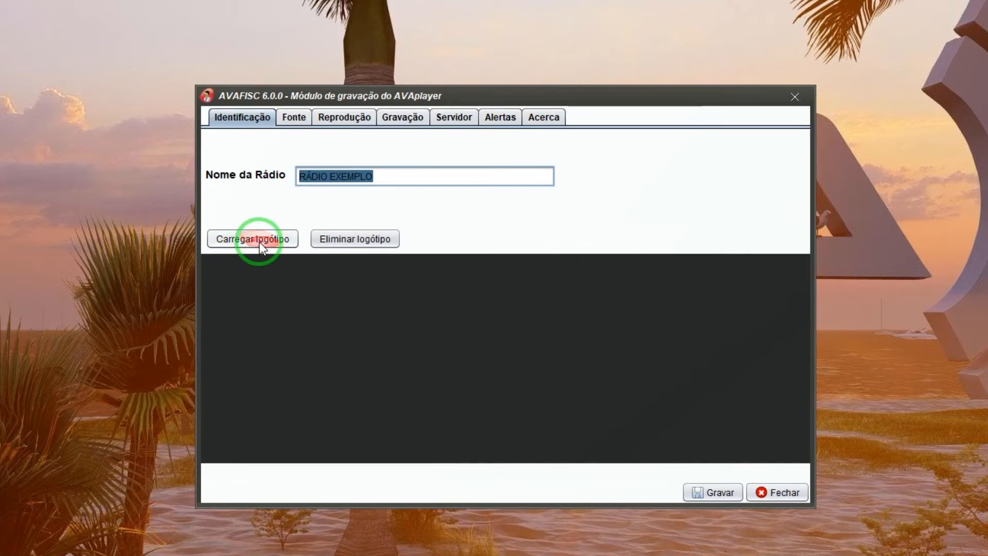
Step: Load logotipo avaplayer ia.png as the station logo
left_click(262, 240)
left_click_drag(361, 319, 737, 329)
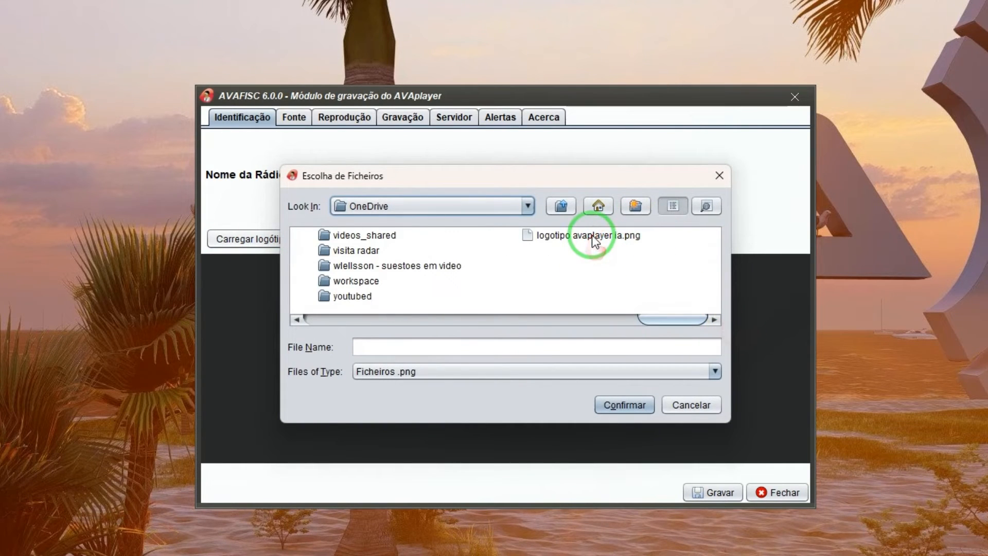
left_click(594, 237)
left_click(624, 404)
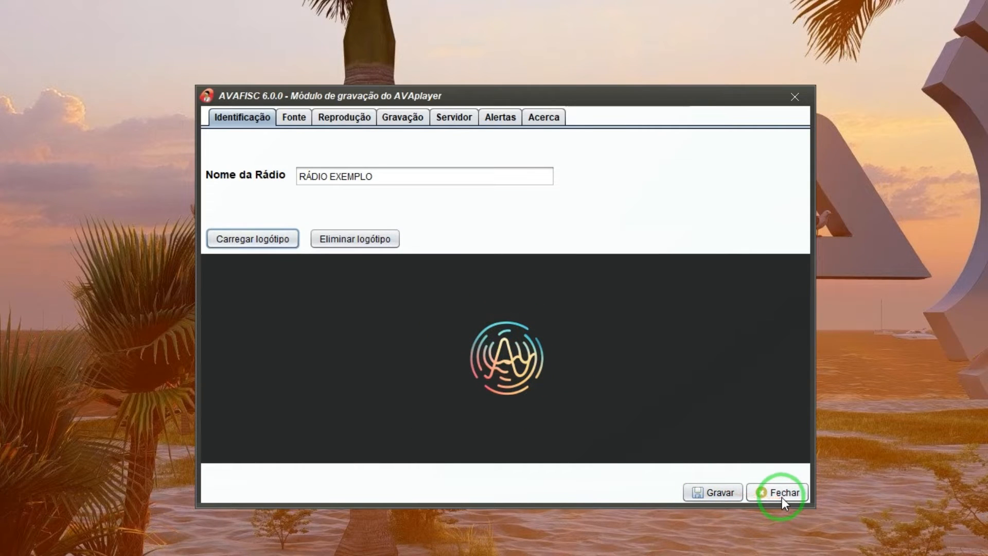
Step: Save the configuration and close settings to return to the recorder
left_click(715, 492)
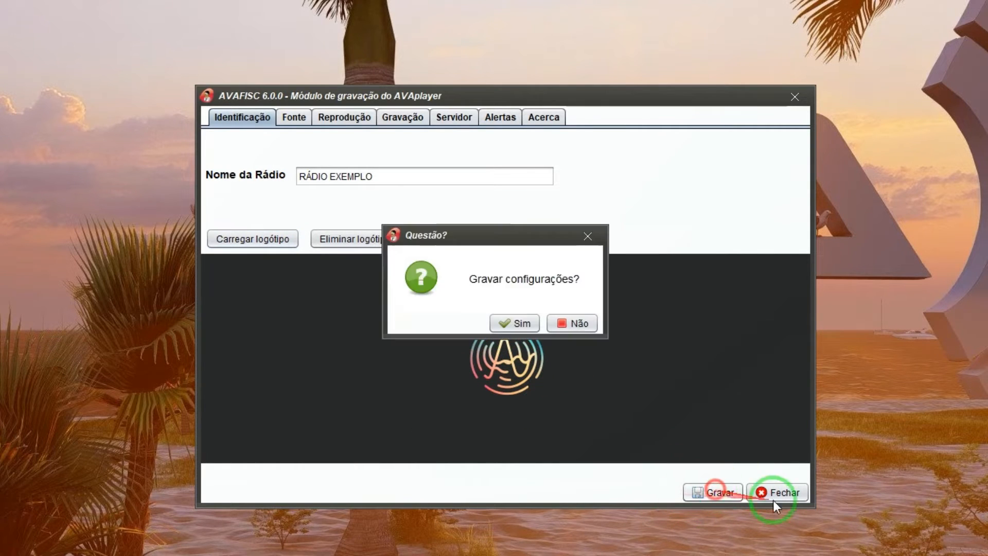
left_click(535, 323)
left_click(779, 492)
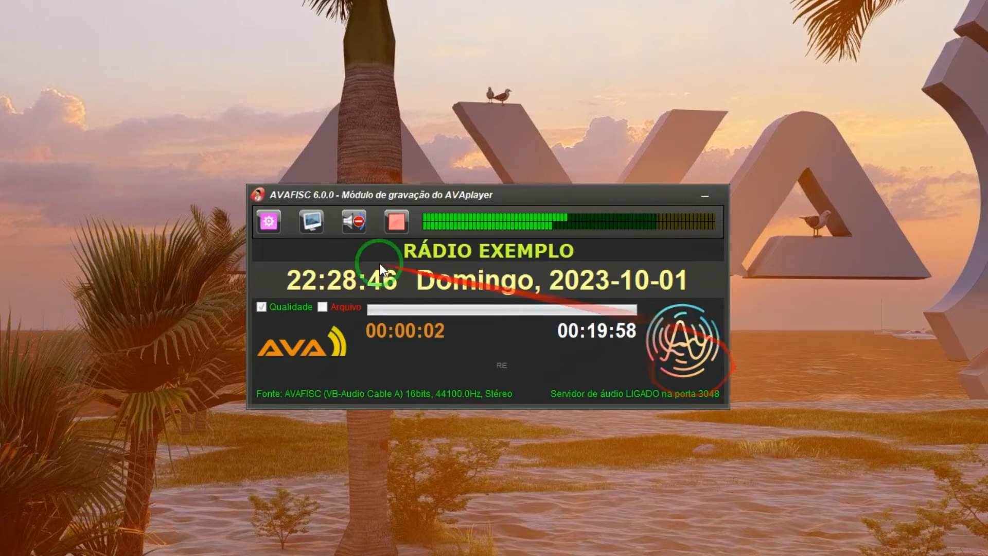
Step: Reopen settings, delete the station logo and reload logotipo avaplayer ia.png
left_click(269, 222)
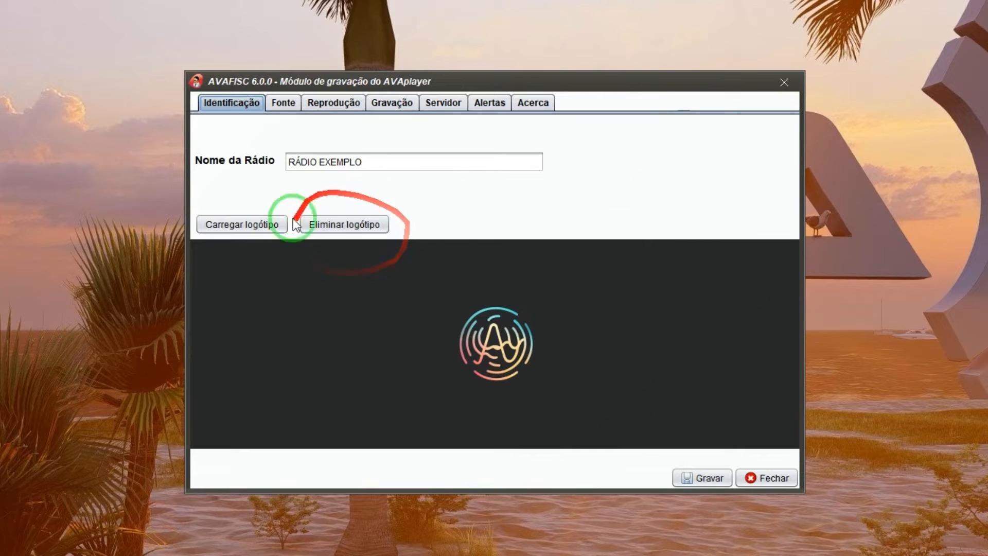
left_click(346, 226)
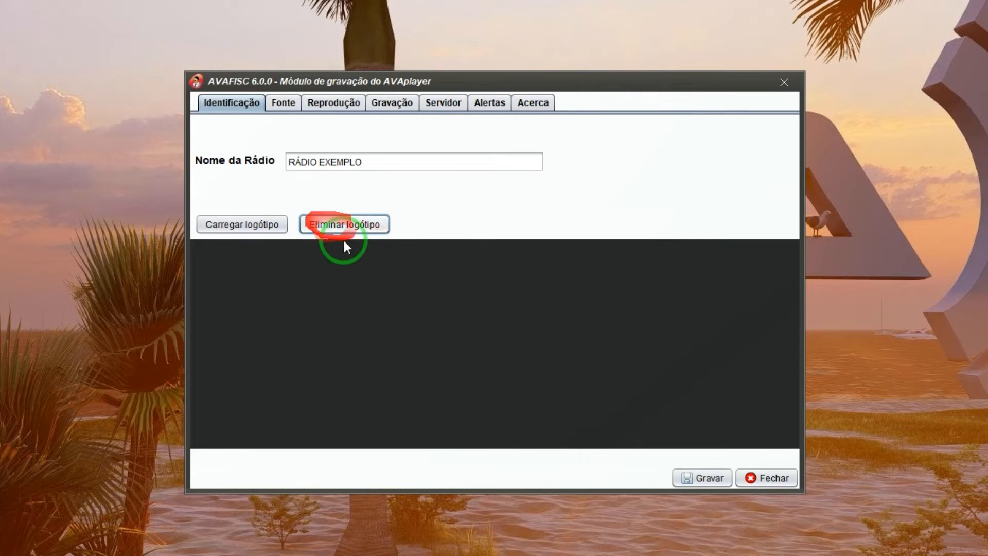
left_click(236, 230)
left_click_drag(342, 306, 688, 320)
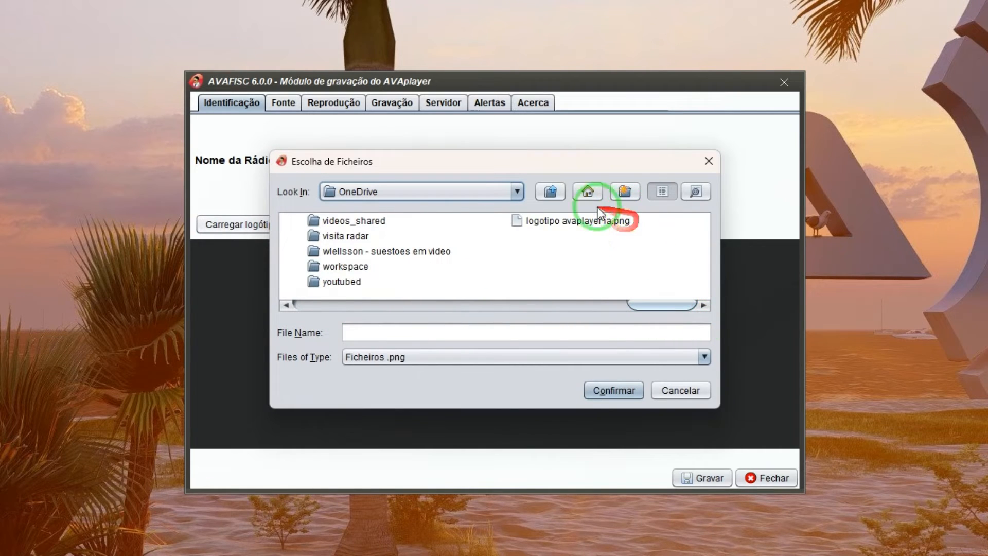
left_click(577, 220)
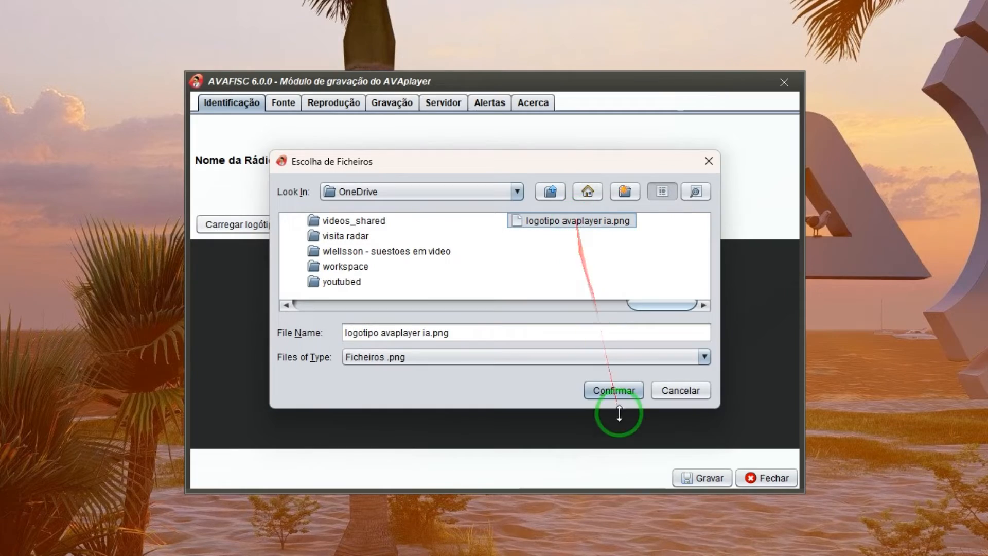
left_click(617, 390)
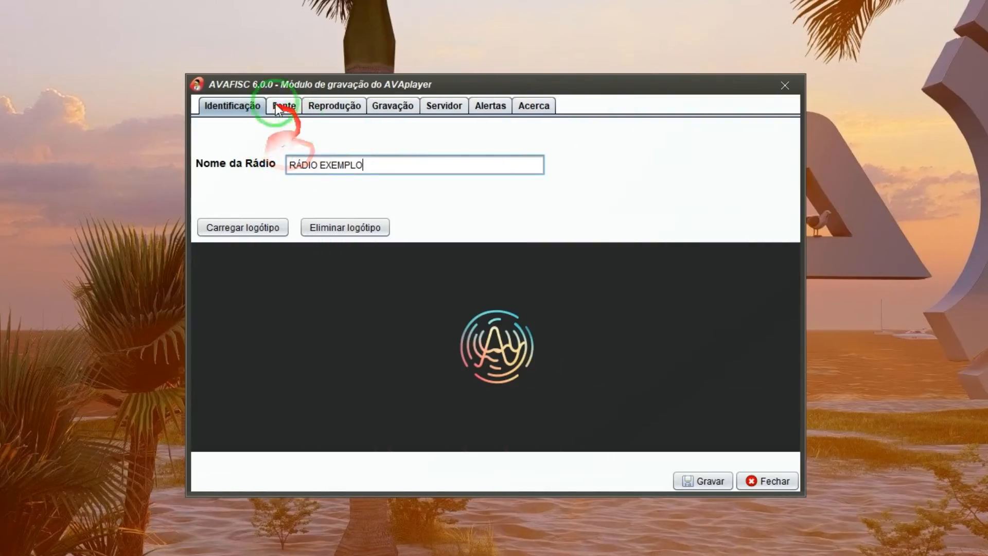
Step: On the Fonte page, set Fonte de áudio to CODEC AVAplayer
left_click(280, 106)
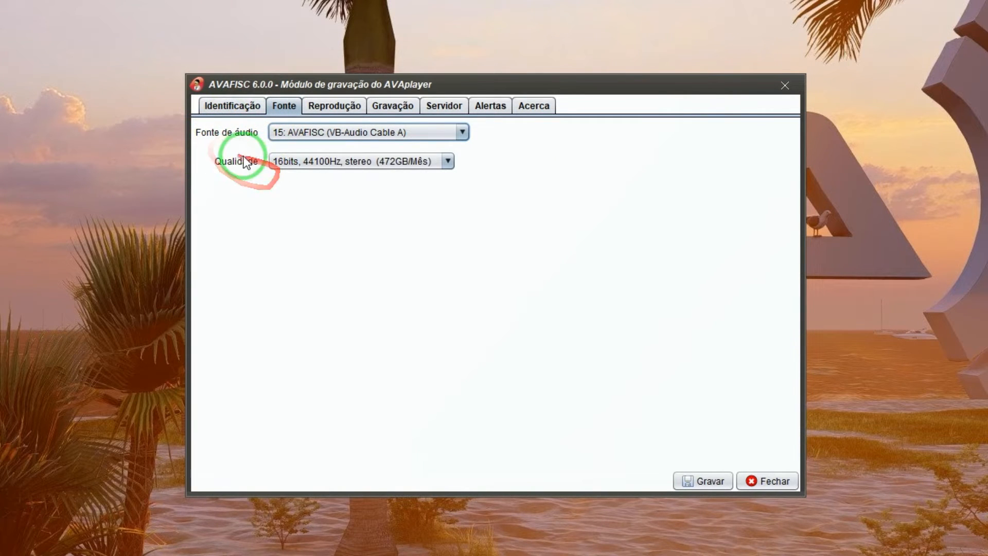
left_click(315, 133)
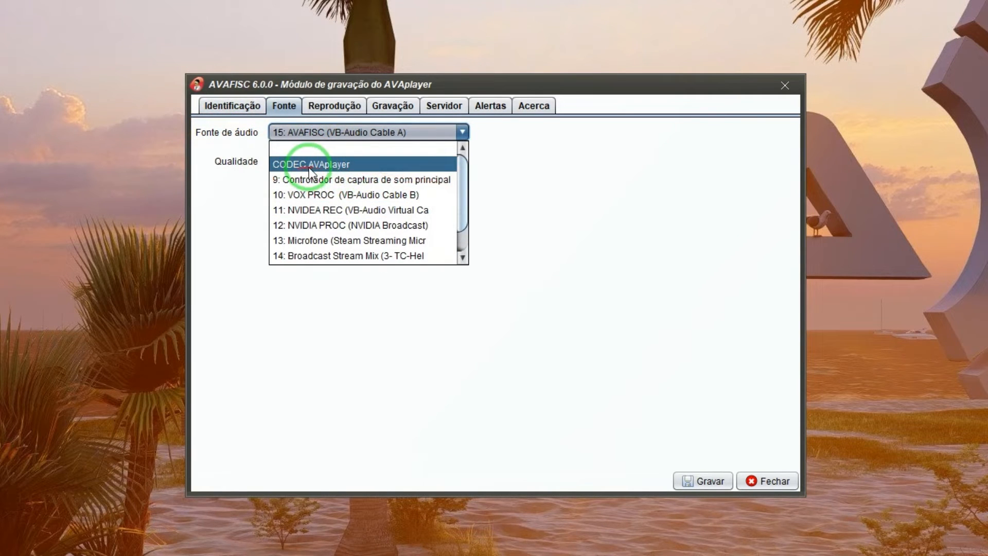
left_click(311, 165)
left_click(312, 165)
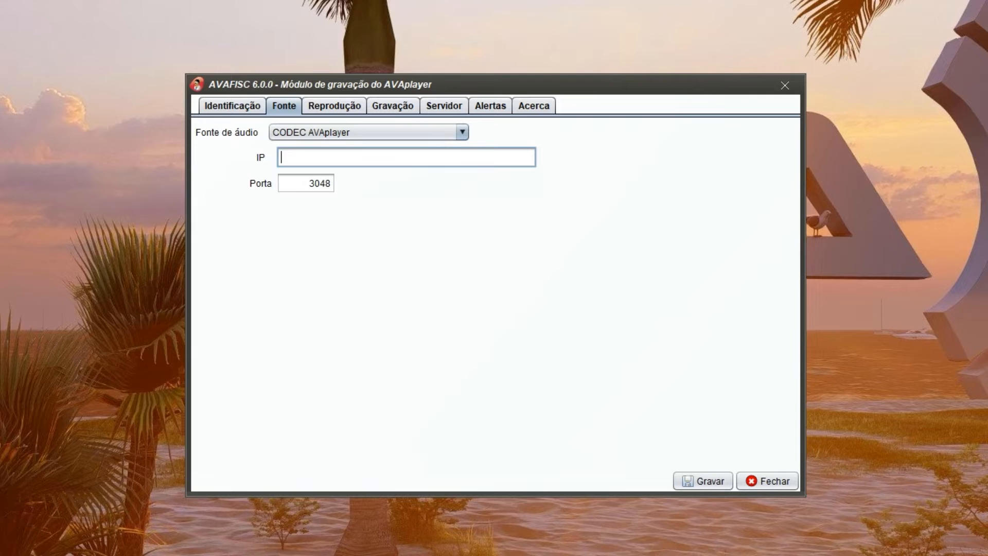
Step: Enter 192.168.1.10 as the codec server IP, keeping port 3048
left_click(320, 161)
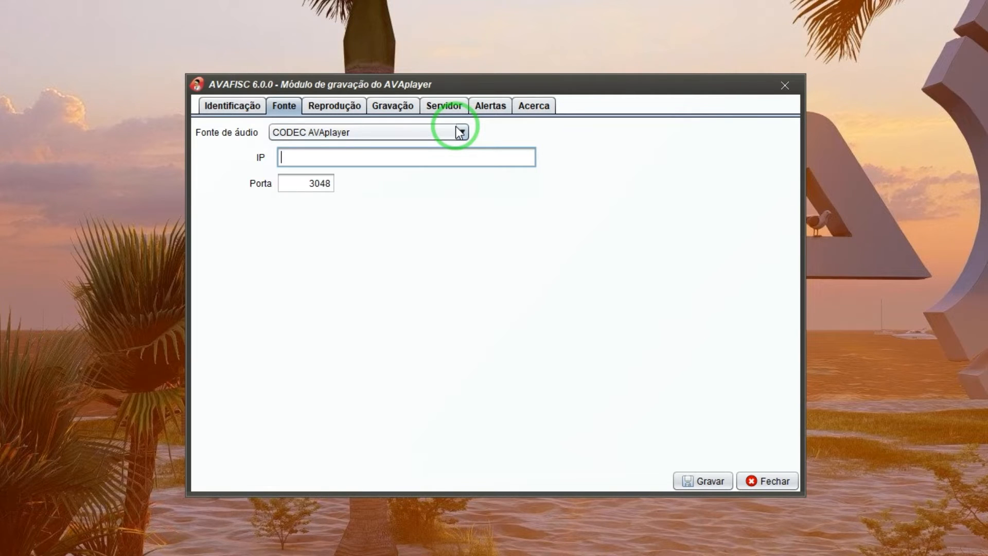
type("avafisc-servidor")
key("BackSpace")
key("BackSpace")
key("BackSpace")
key("BackSpace")
key("BackSpace")
key("BackSpace")
key("BackSpace")
key("BackSpace")
key("BackSpace")
key("BackSpace")
key("BackSpace")
key("BackSpace")
key("BackSpace")
key("BackSpace")
key("BackSpace")
key("BackSpace")
type("192.168.1.10")
left_click(388, 128)
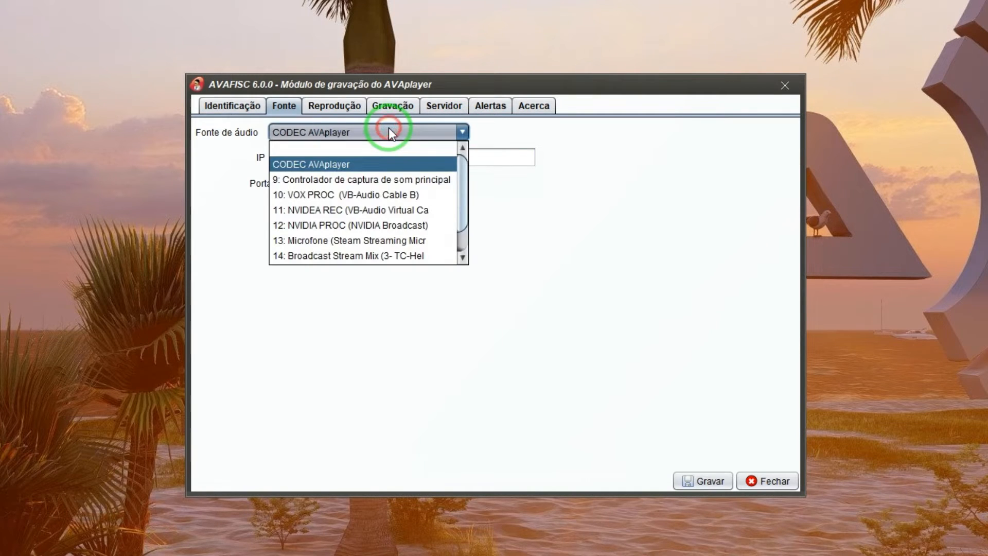
Step: Revert the source to 15: AVAFISC (VB-Audio Cable A) at 16bits 44100Hz, then view Reprodução settings
left_click_drag(458, 219, 458, 226)
left_click(414, 243)
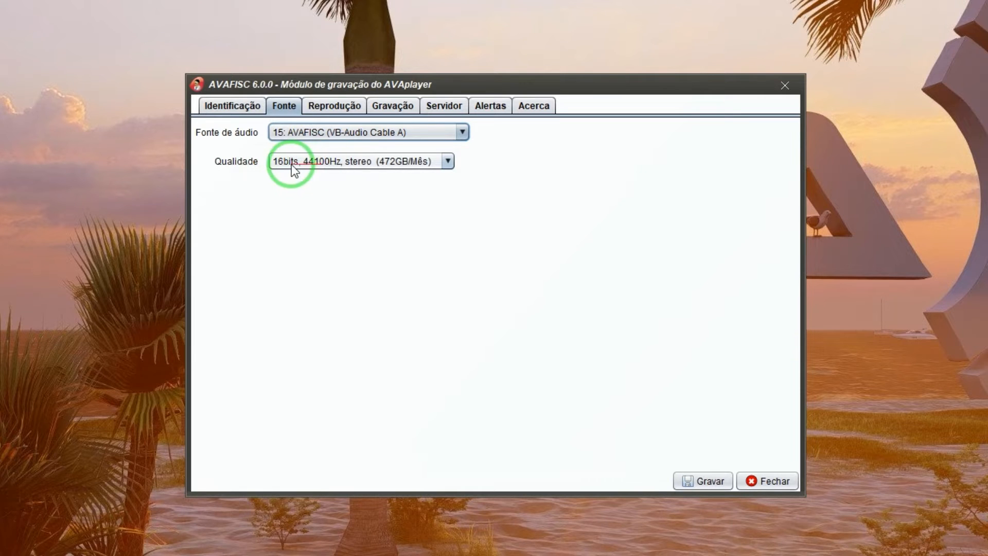
left_click(341, 163)
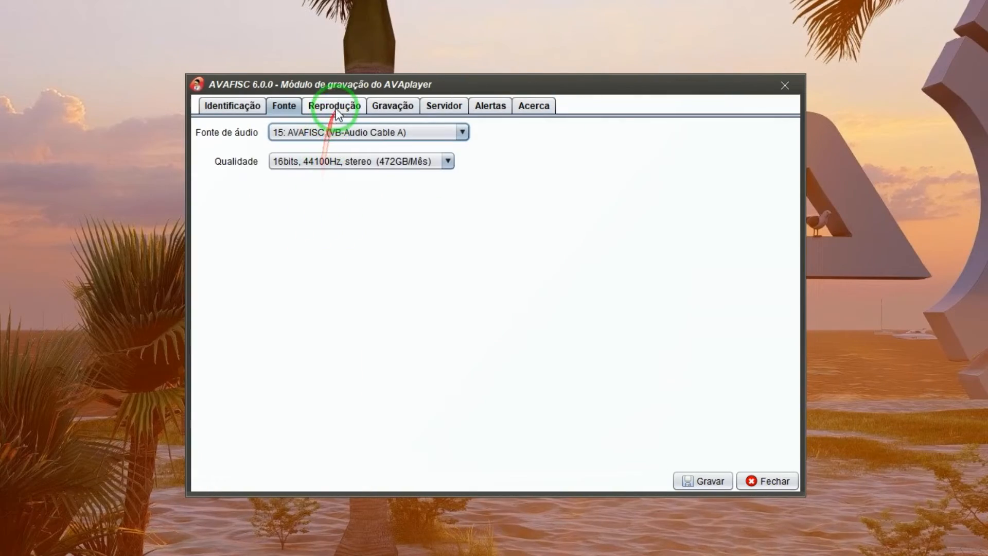
left_click(334, 106)
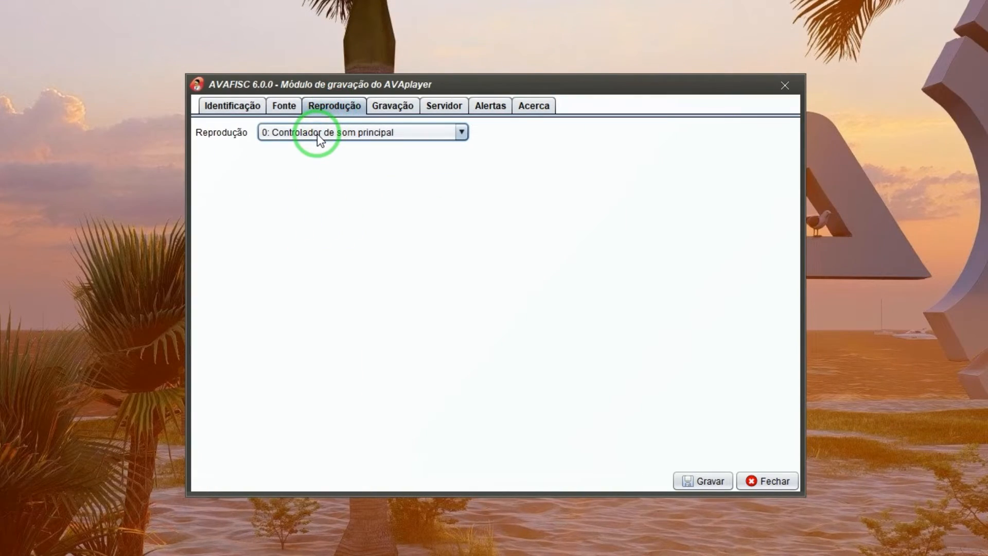
left_click(319, 135)
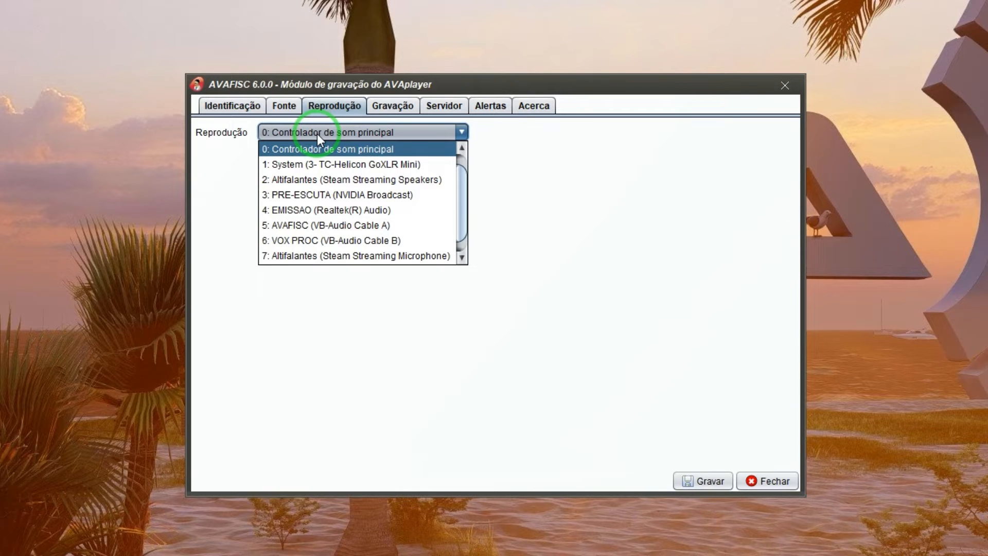
left_click(340, 152)
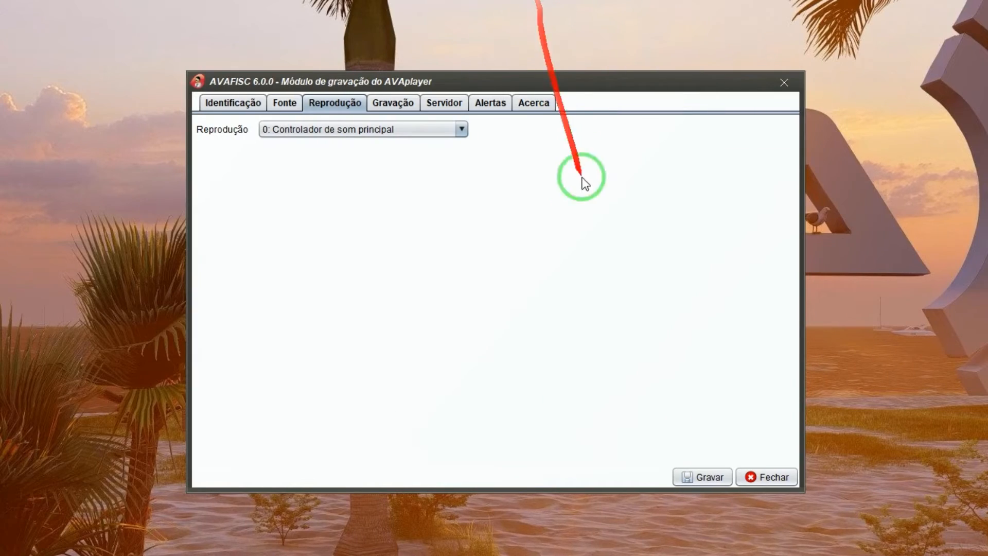
Step: In Gravação settings, toggle Gravar principal to Não and back to Sim
left_click(389, 106)
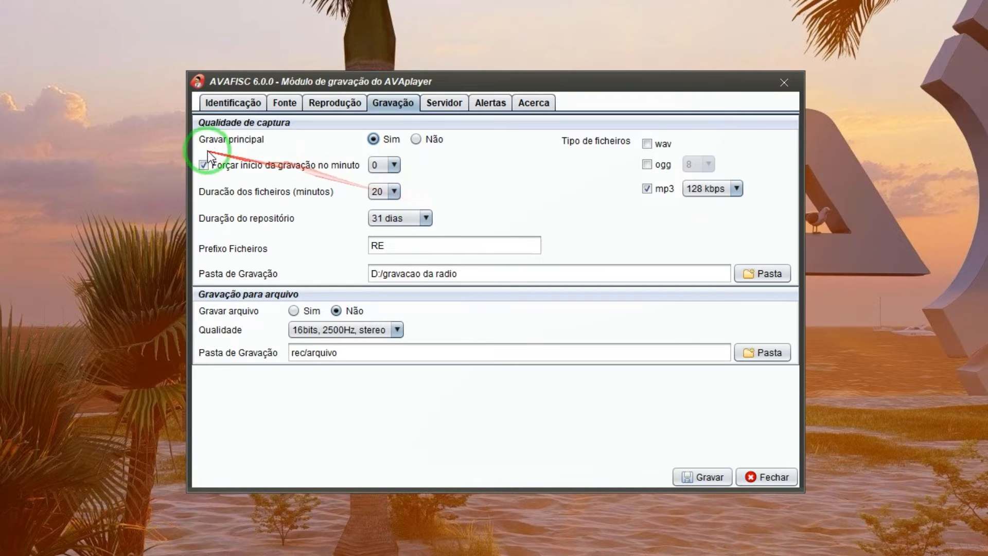
left_click(421, 143)
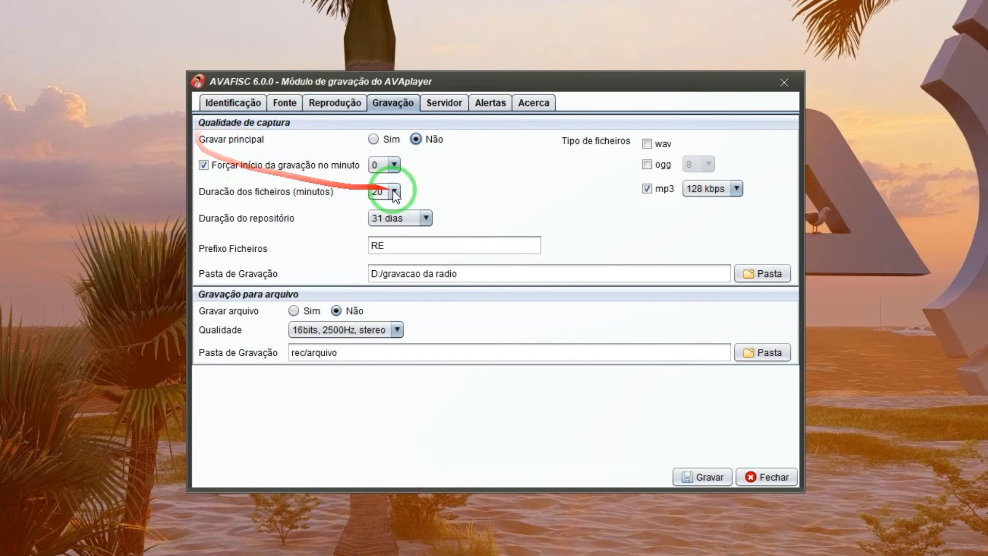
left_click(379, 138)
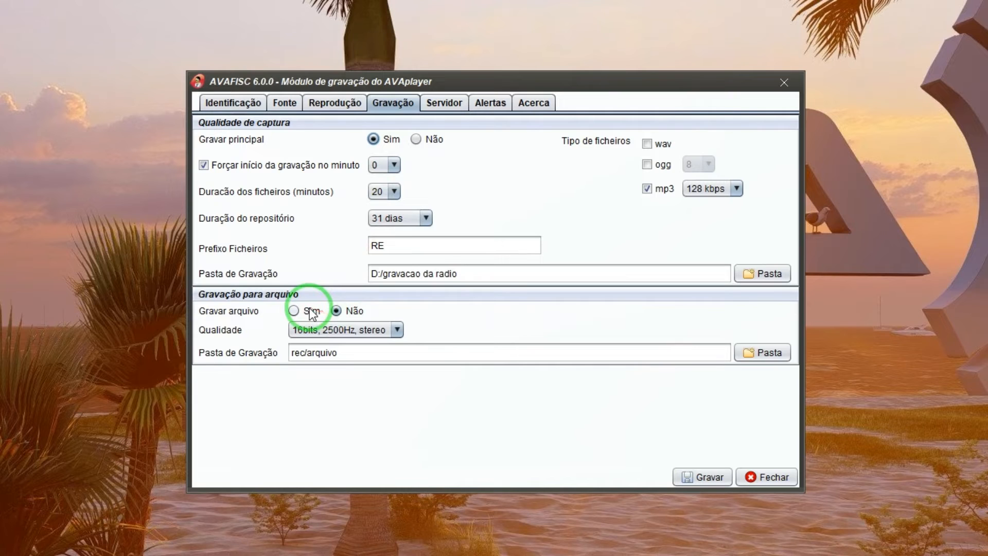
Step: Set Gravar arquivo to Sim, keeping 16bits 2500Hz stereo quality and the rec/arquivo folder
left_click(294, 311)
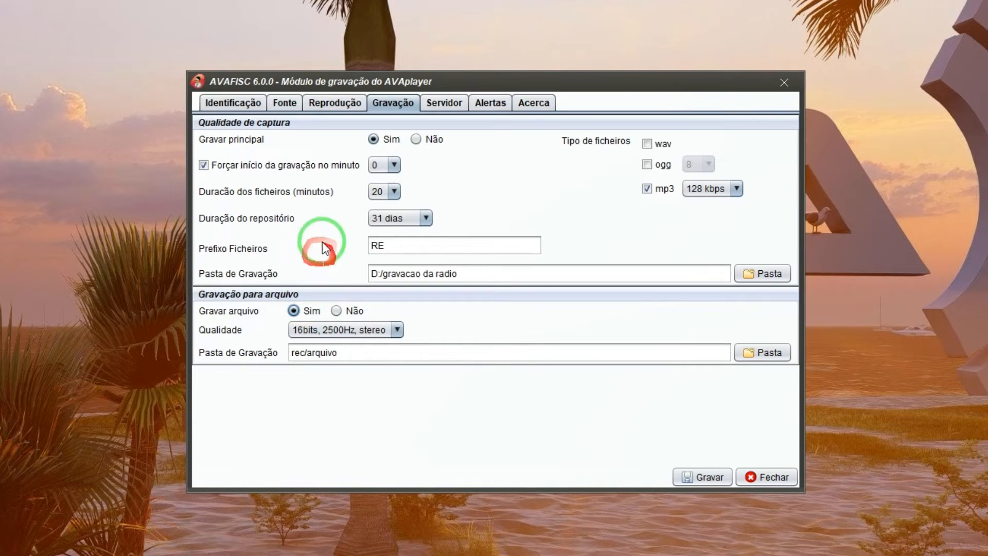
left_click(344, 312)
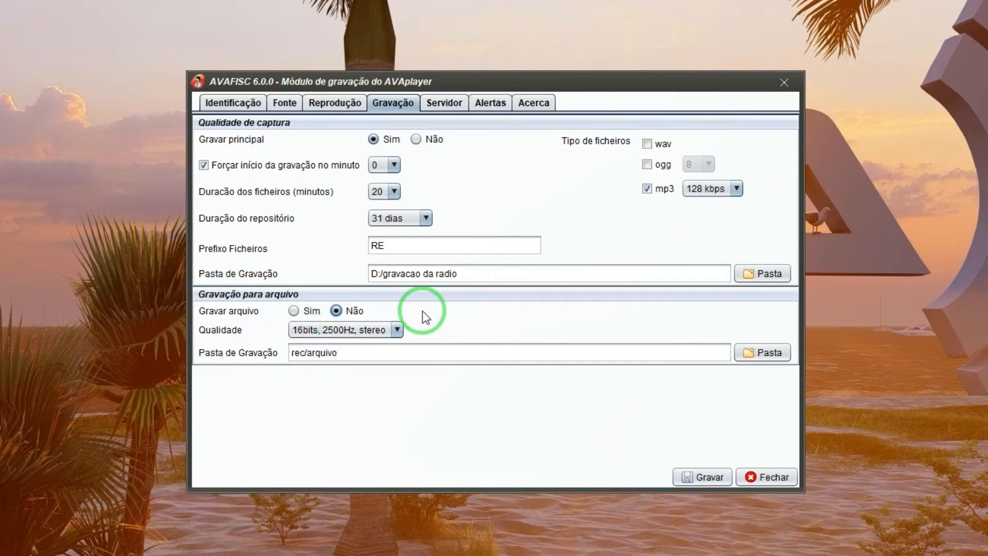
left_click(294, 310)
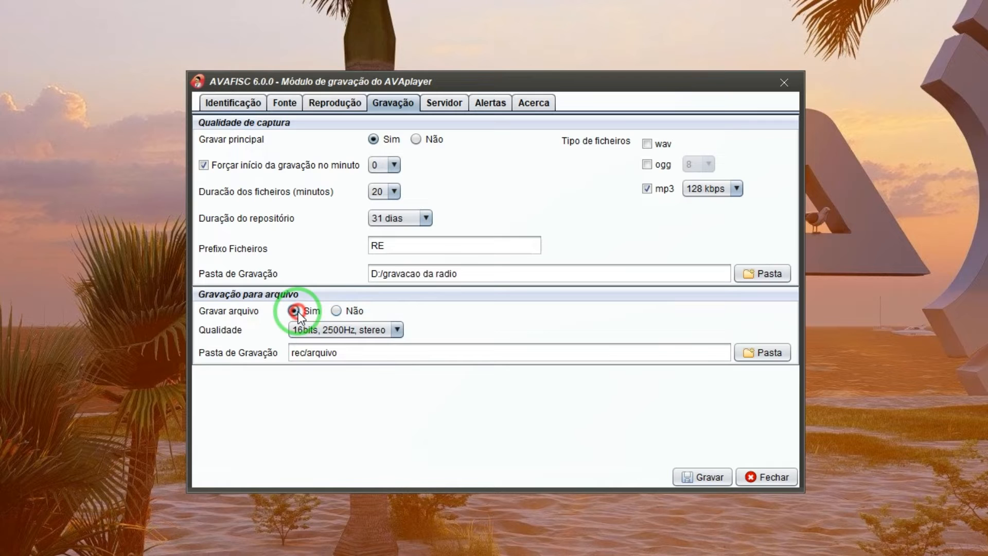
left_click(343, 330)
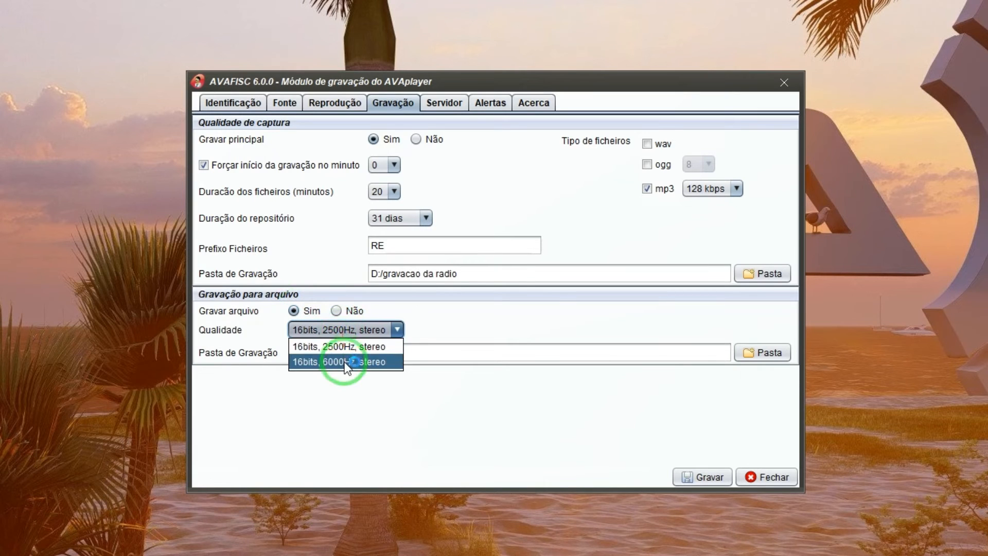
left_click(477, 324)
left_click(462, 349)
left_click_drag(295, 352, 376, 354)
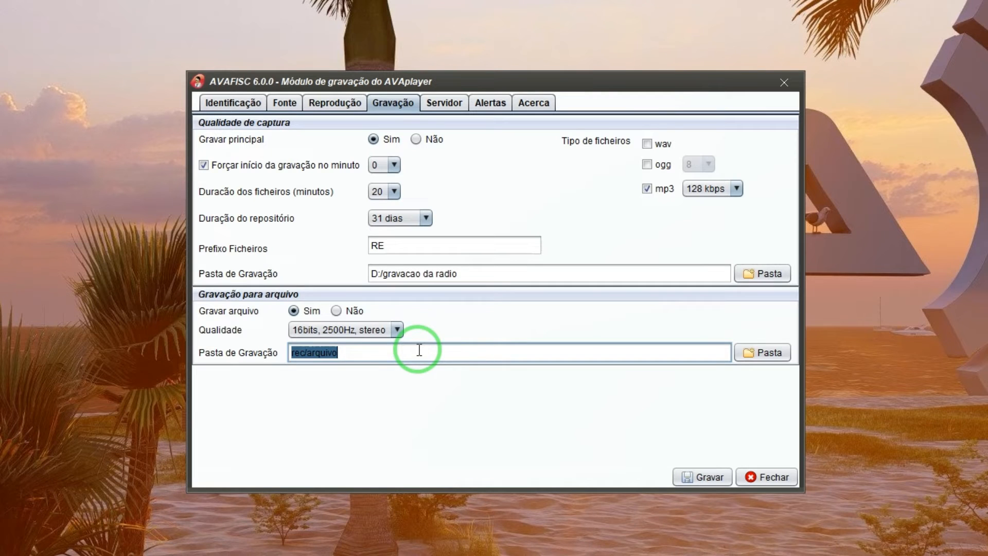
left_click(393, 353)
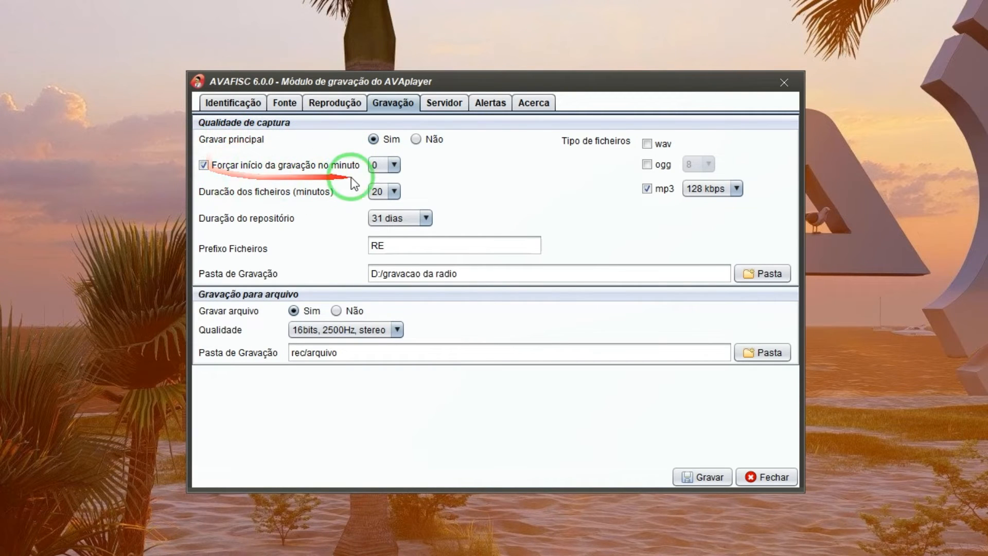
left_click(383, 163)
mouse_move(394, 195)
left_mouse_down()
mouse_move(394, 286)
mouse_move(392, 178)
left_mouse_up()
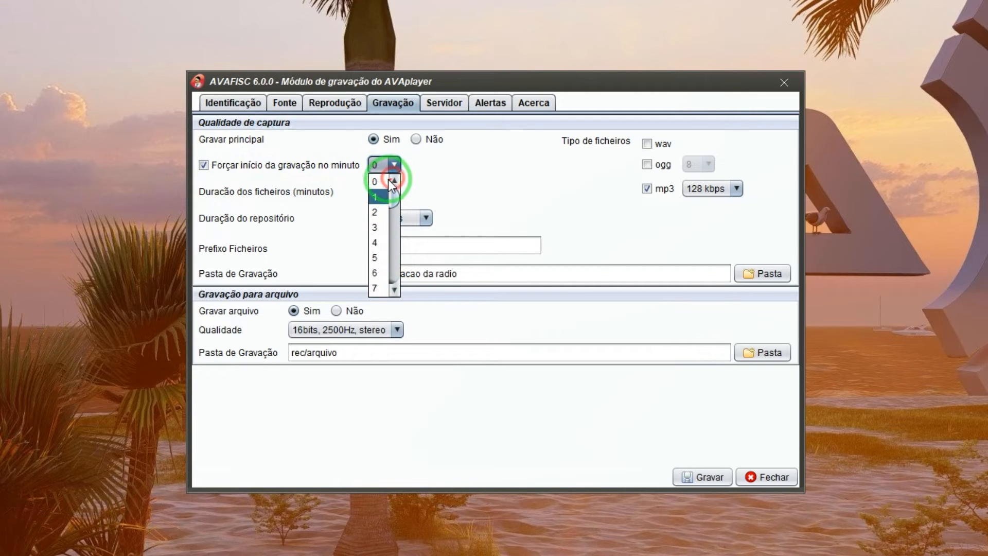
left_click(381, 181)
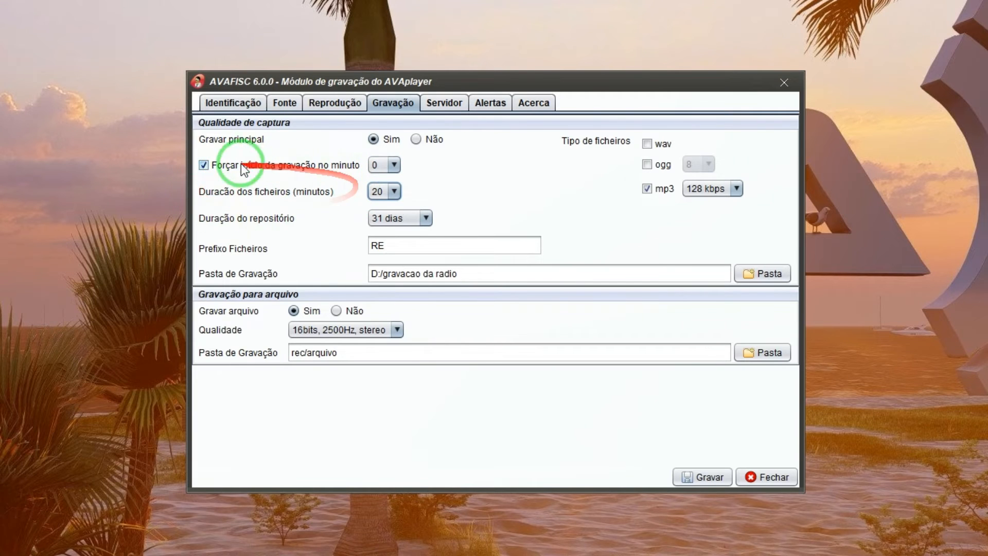
left_click(394, 191)
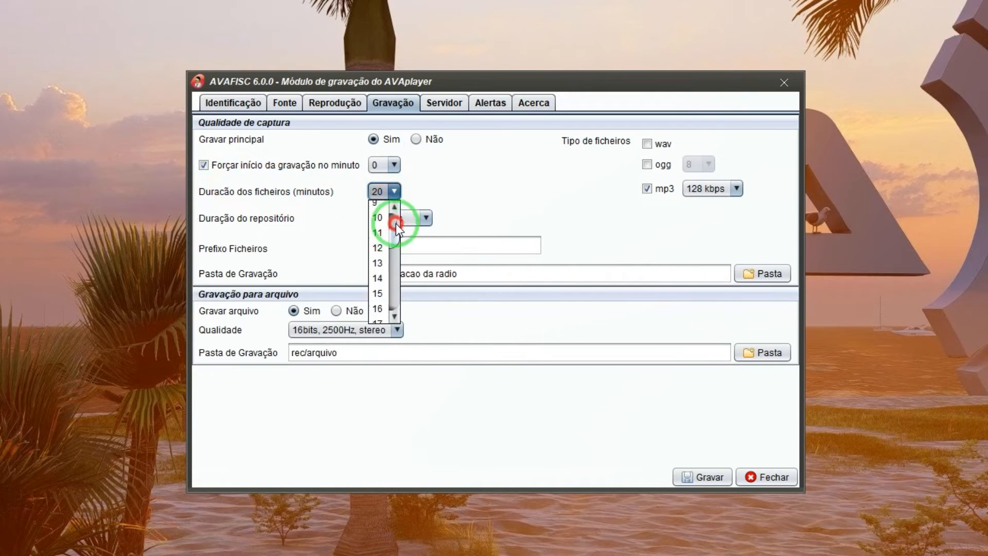
left_click_drag(396, 211, 400, 270)
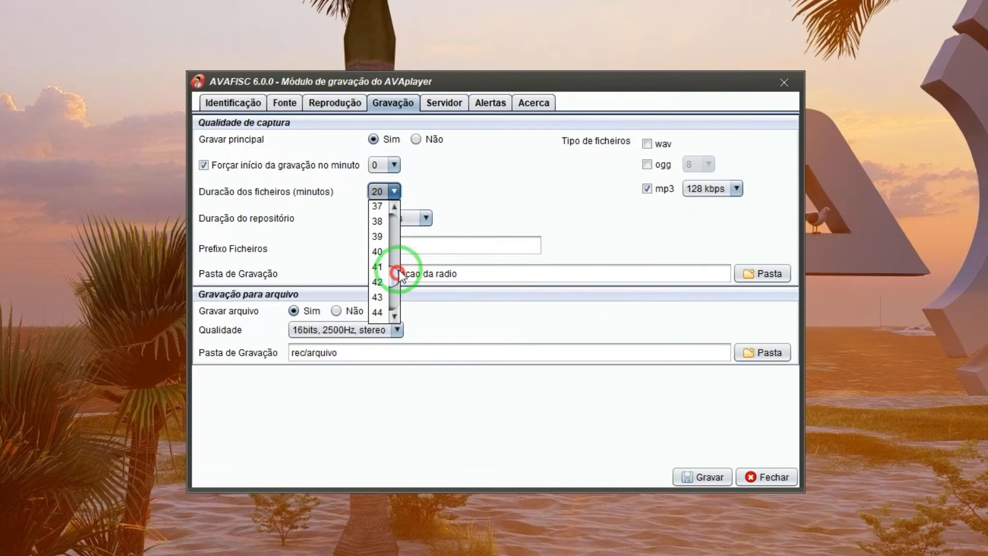
left_click(487, 202)
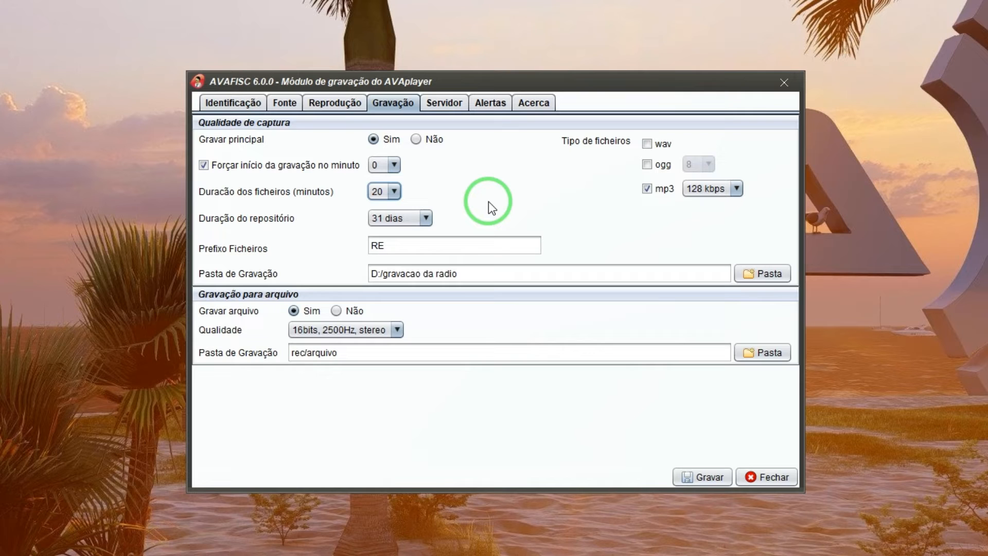
mouse_move(304, 214)
left_mouse_down()
mouse_move(233, 200)
mouse_move(194, 212)
mouse_move(278, 195)
left_mouse_up()
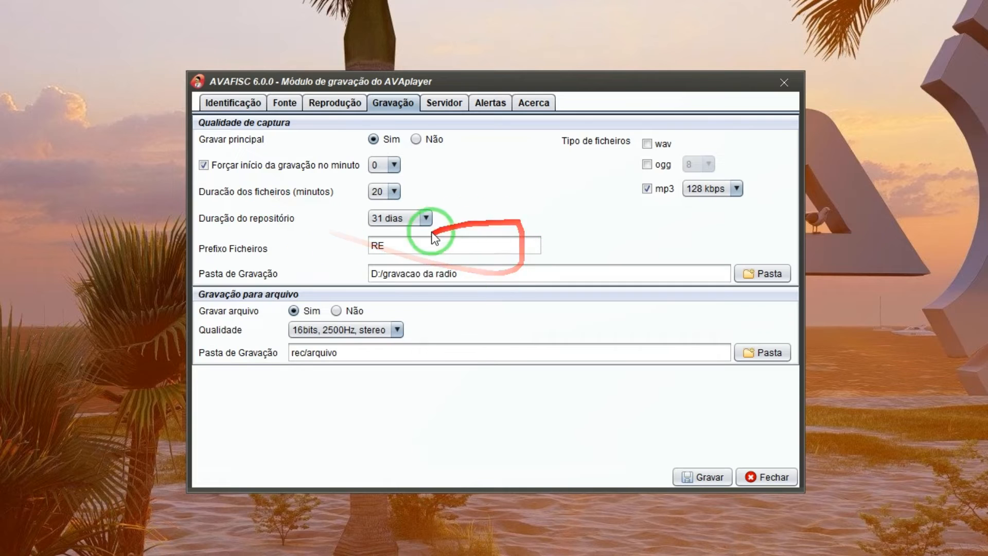
Step: Keep 31 dias retention and an empty file prefix, close settings and open the recordings folder
left_click(427, 220)
left_click_drag(422, 287, 425, 341)
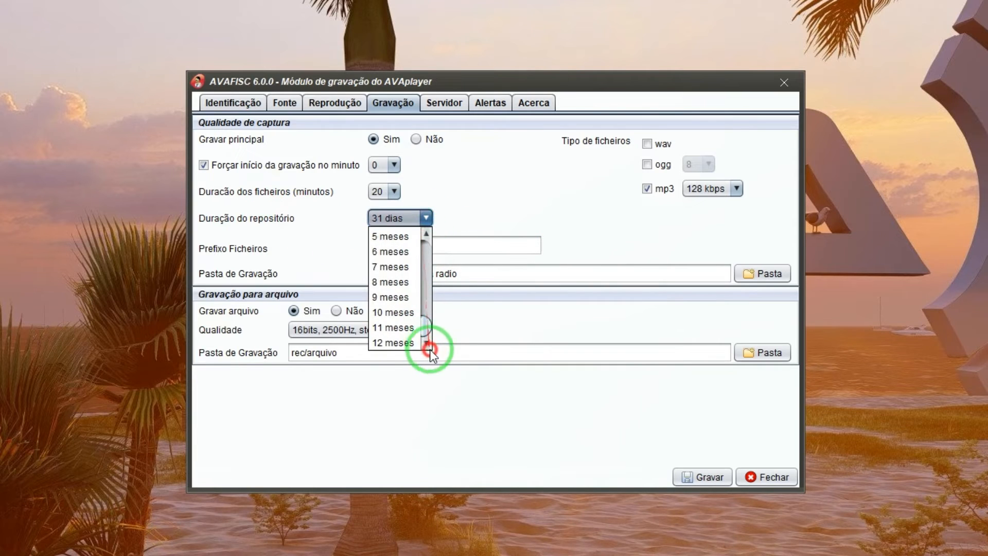
left_click(476, 223)
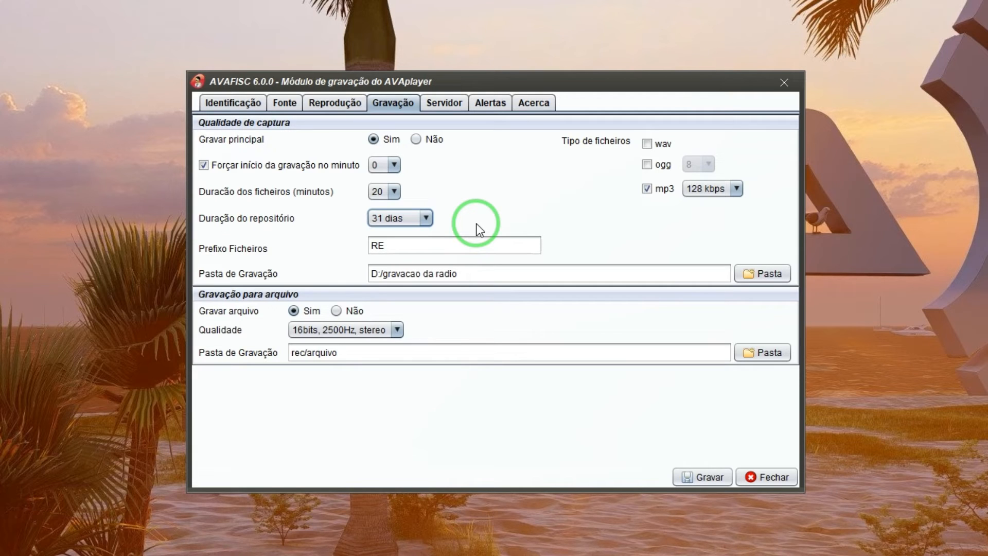
left_click(434, 245)
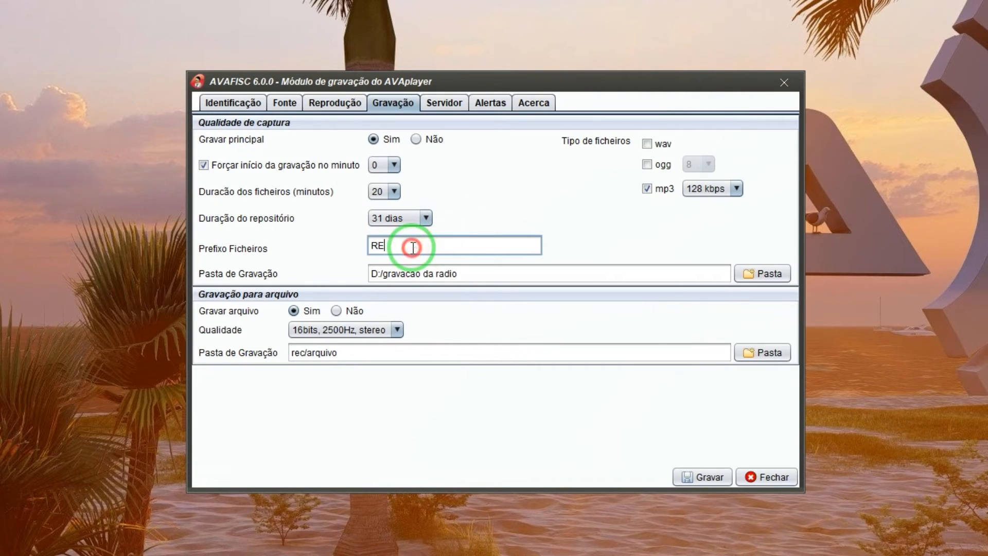
type("asda")
key("BackSpace")
key("BackSpace")
key("BackSpace")
key("BackSpace")
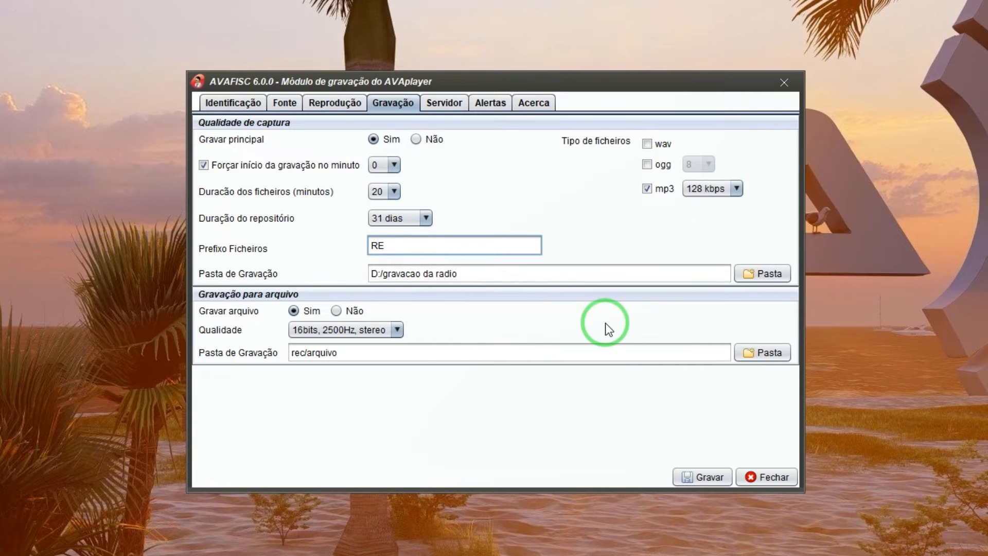
left_click(766, 477)
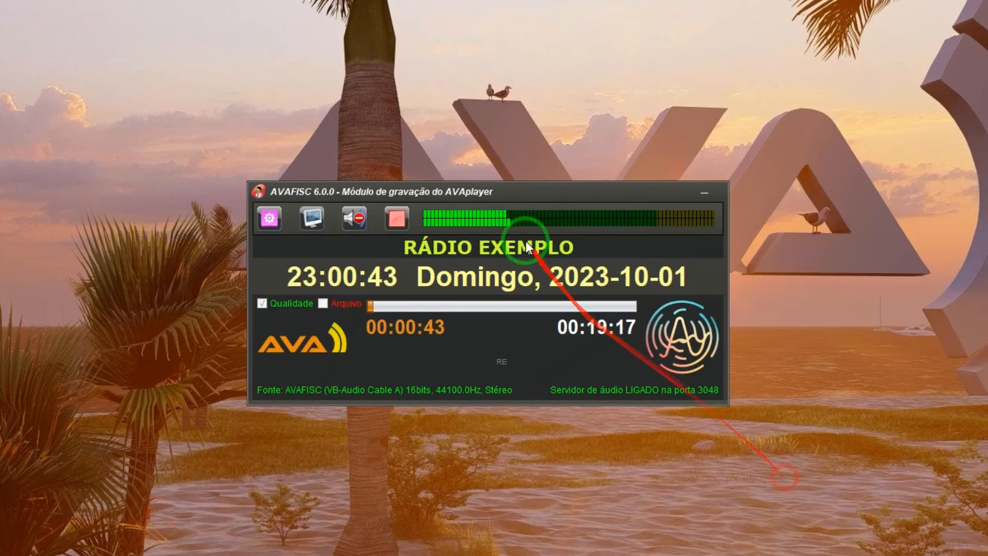
left_click(313, 226)
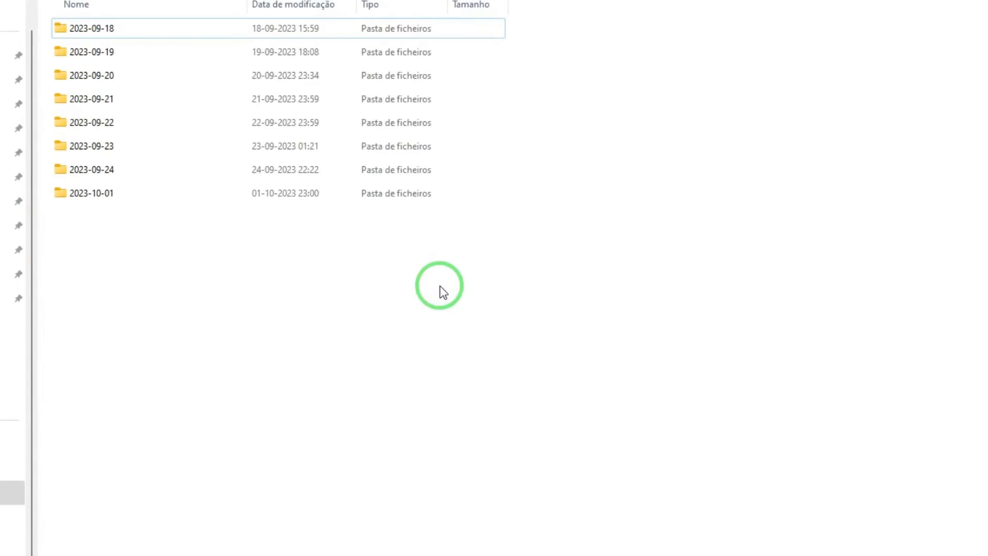
Step: Open the 2023-09-20 recordings folder, then reopen AVAFISC's Gravação settings
double_click(103, 80)
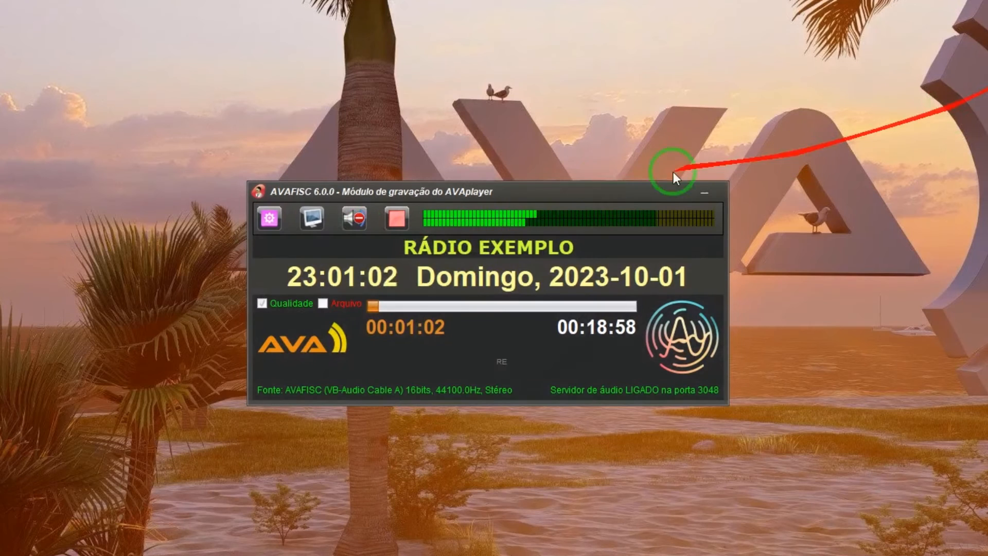
left_click(263, 219)
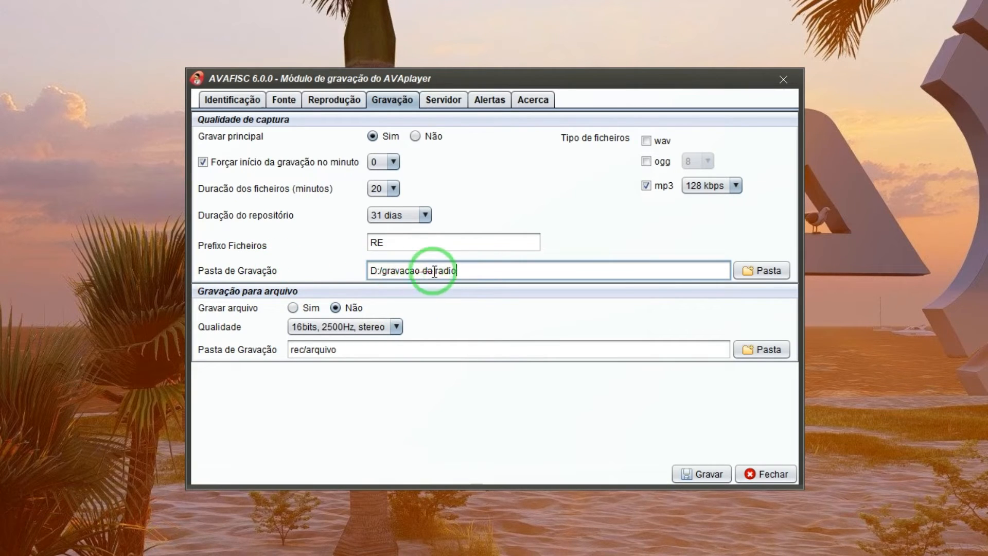
Step: Choose the gravacao da radio folder as the main recording folder and confirm
left_click(768, 268)
left_click(772, 264)
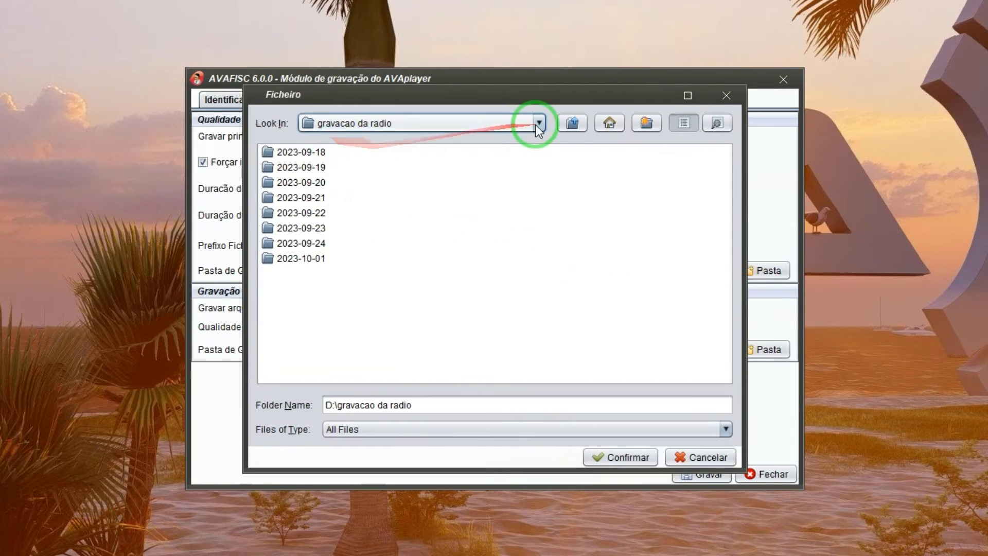
left_click(538, 124)
scroll(540, 166, "up", 2)
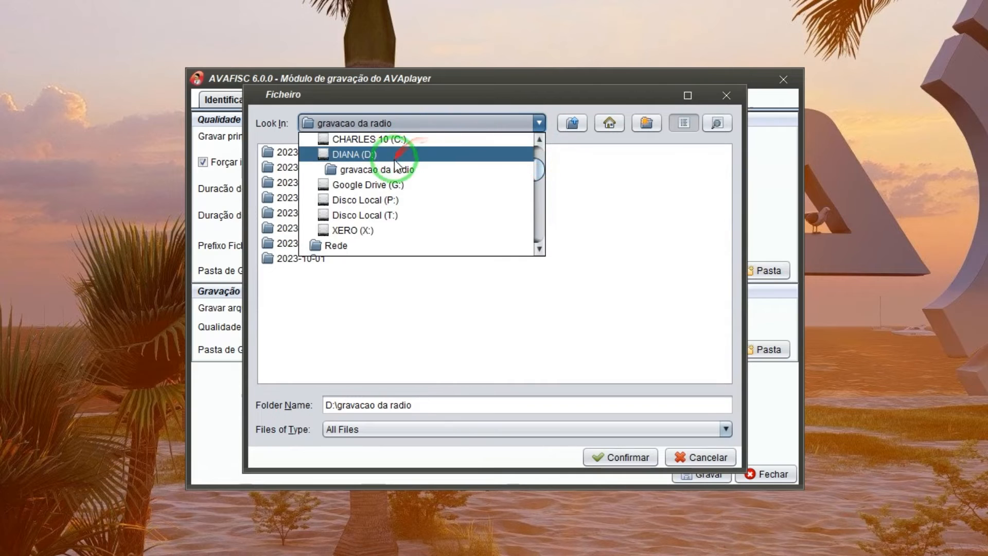
left_click(394, 168)
left_click(621, 457)
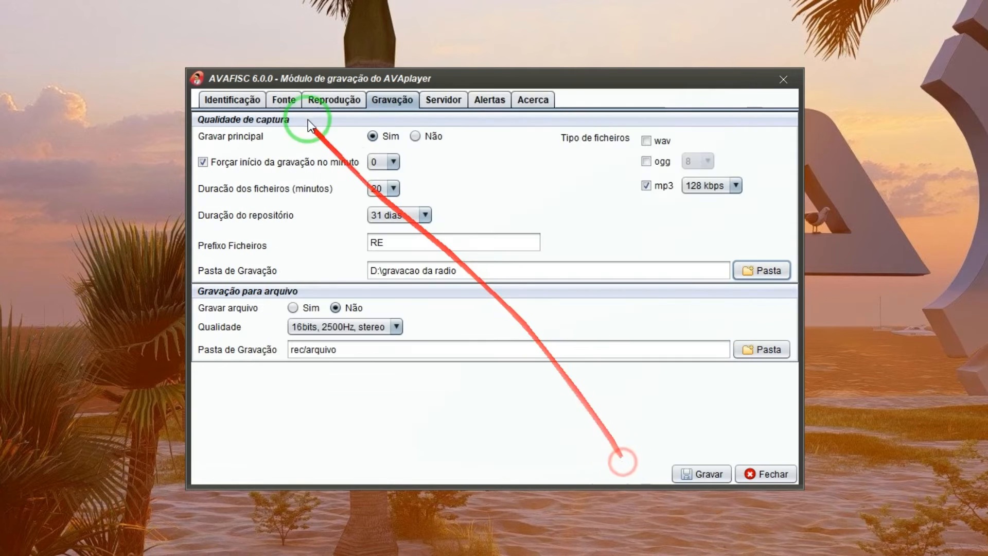
Step: Edit the Pasta de Gravação path from D:/gravacao da radio to \\servidor\censura
left_click(469, 268)
key("Left")
key("Left")
key("Left")
key("Left")
key("Left")
key("Left")
key("Left")
key("Left")
key("Left")
key("Left")
key("Left")
key("Left")
key("Left")
key("Left")
key("Left")
key("Left")
key("Left")
key("Left")
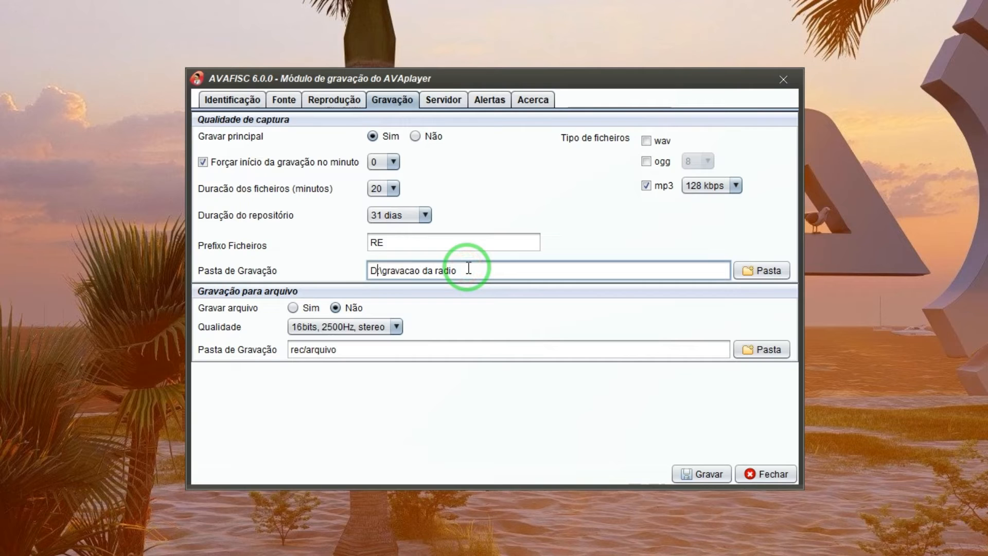
key("shift+Left")
key("shift+Left")
type("servidor")
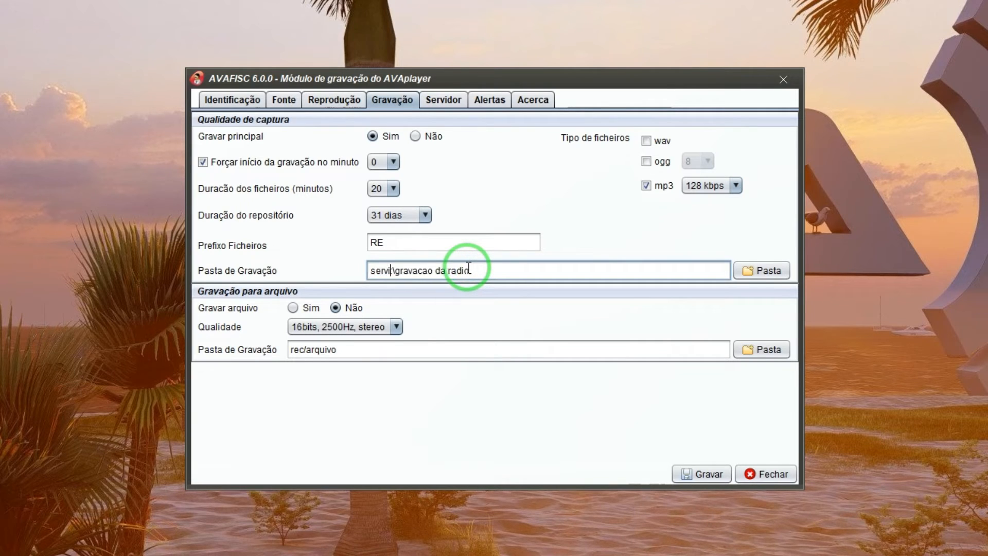
key("Home")
type("\\\\")
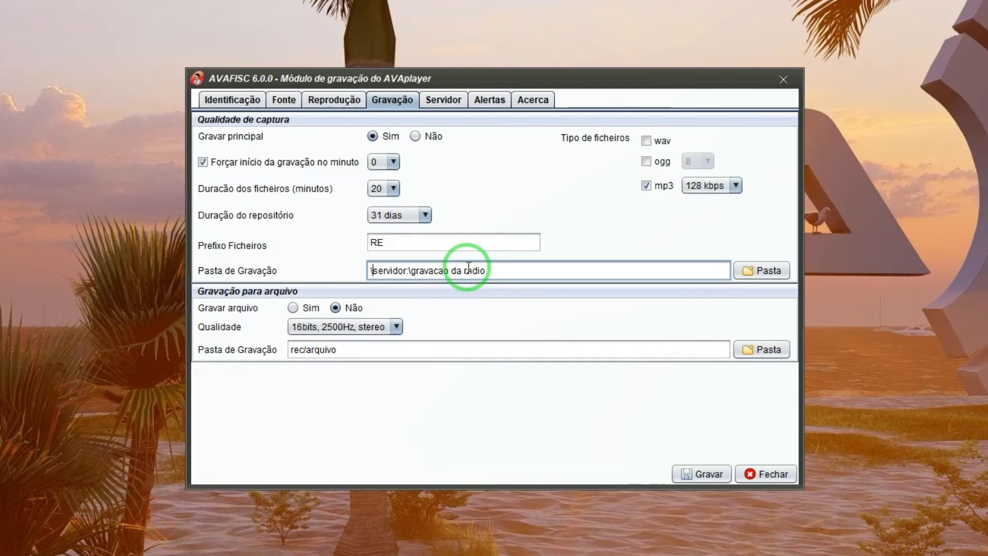
key("Right")
key("Right")
key("Right")
key("Right")
key("Right")
key("Right")
key("Right")
key("Right")
key("Delete")
key("Delete")
left_click(468, 265)
key("ctrl+shift+Left")
key("ctrl+shift+Left")
key("ctrl+shift+Left")
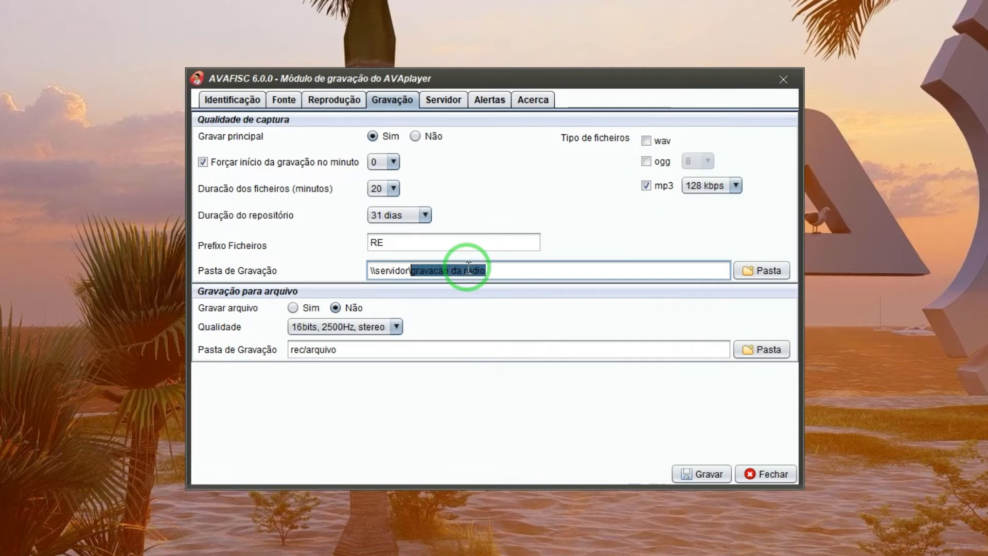
type("censura")
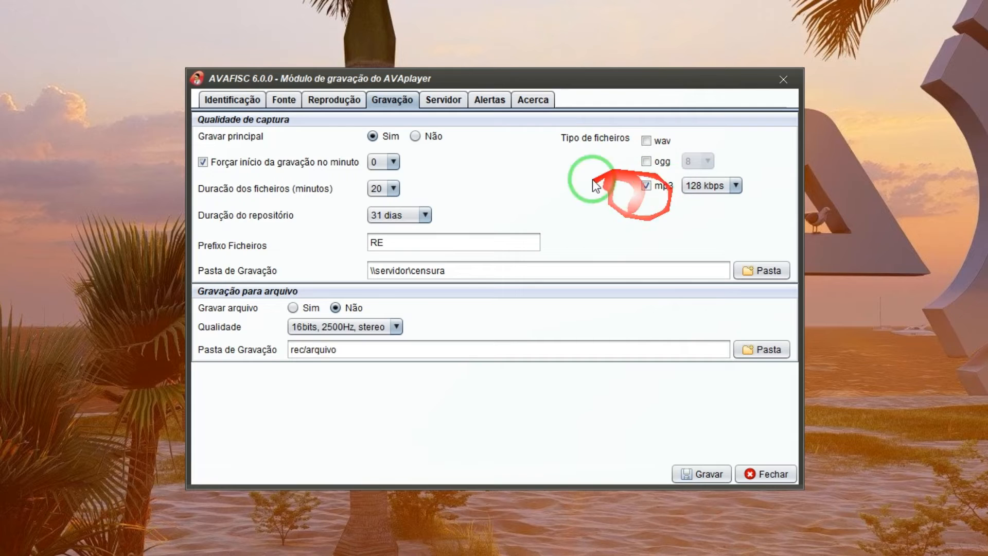
Step: Leave wav recording off and keep mp3 enabled at 128 kbps
left_click(648, 143)
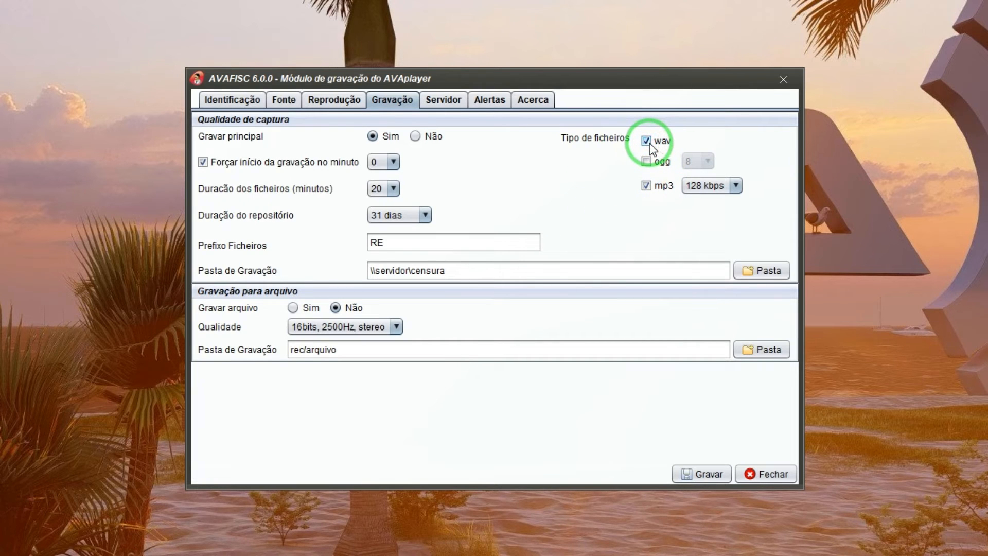
left_click(649, 144)
left_click(646, 186)
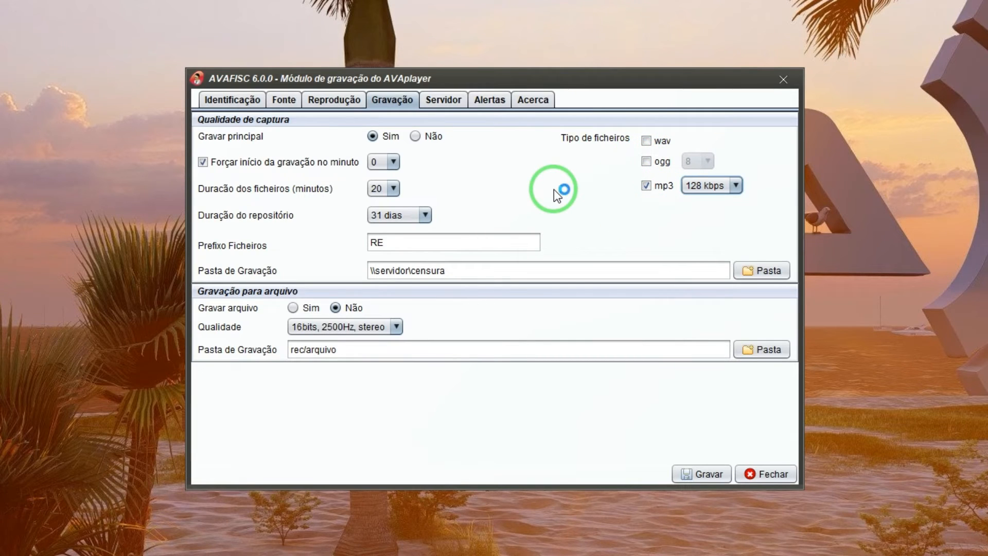
left_click(735, 186)
mouse_move(737, 264)
left_mouse_down()
mouse_move(736, 309)
mouse_move(736, 198)
mouse_move(738, 261)
left_mouse_up()
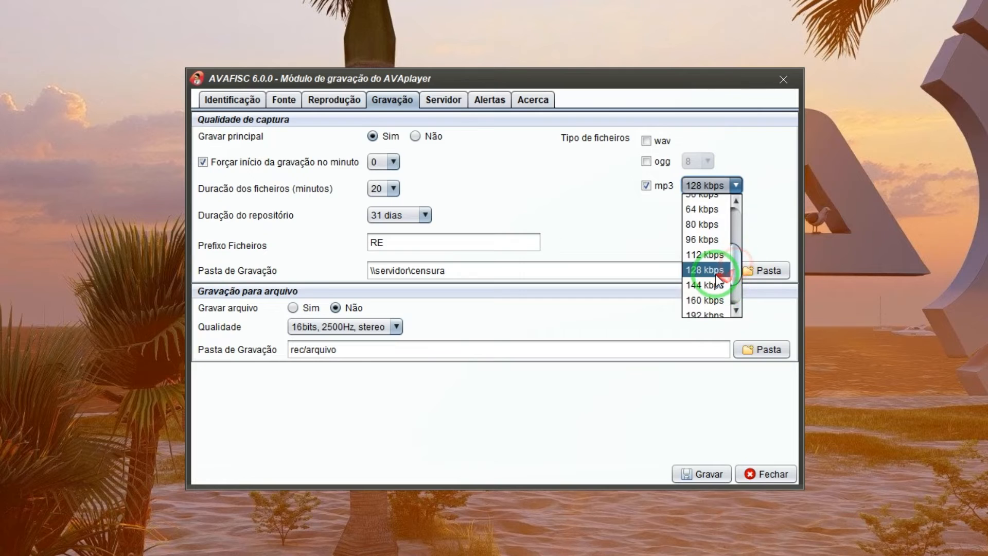
left_click(715, 270)
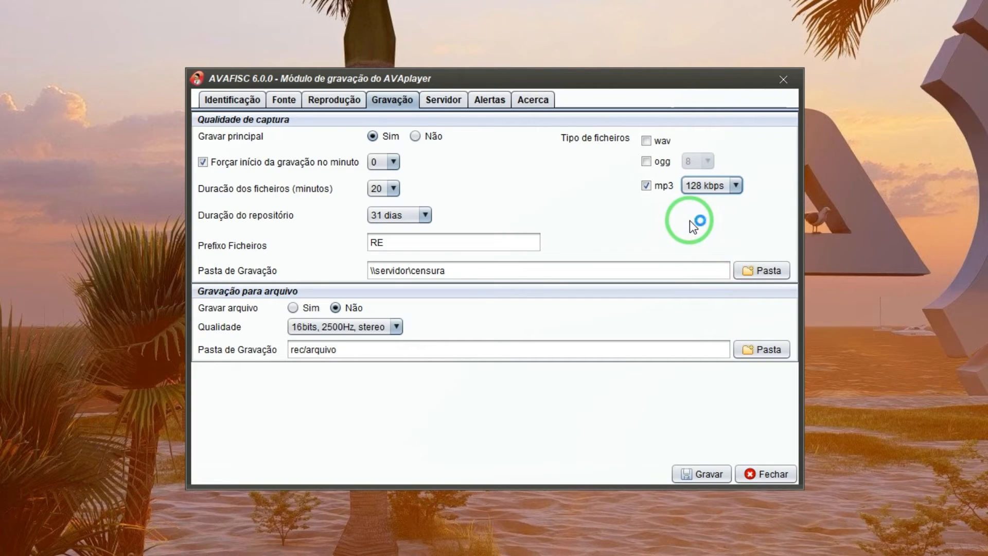
Step: Try ogg recording and its quality levels, then turn ogg back off
left_click(649, 163)
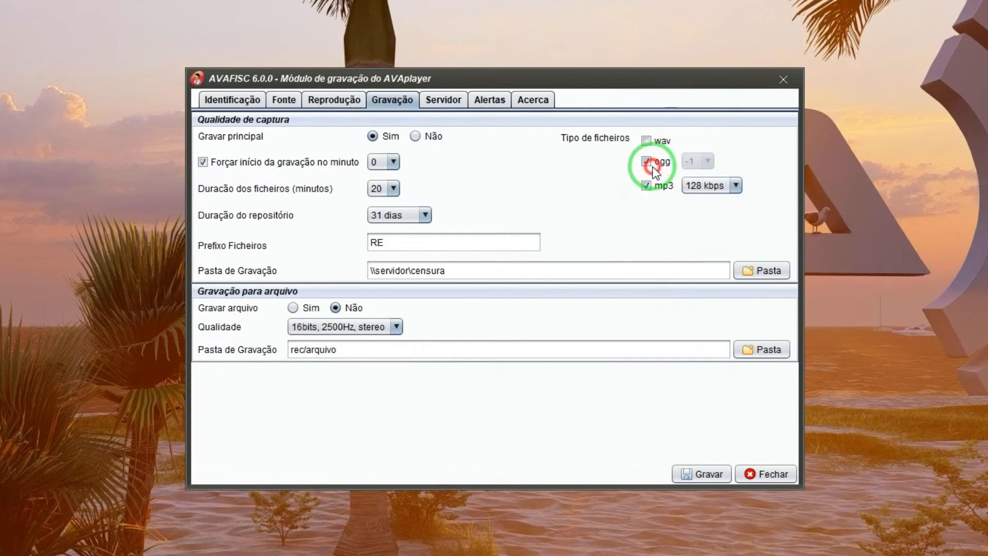
left_click(708, 161)
left_click(709, 284)
left_click(709, 285)
left_click_drag(710, 259, 712, 212)
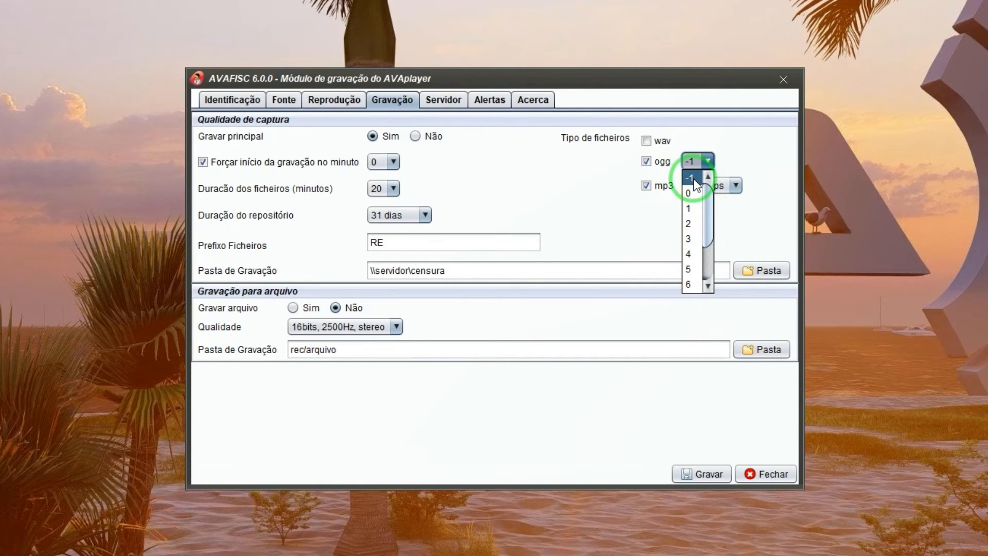
left_click(646, 162)
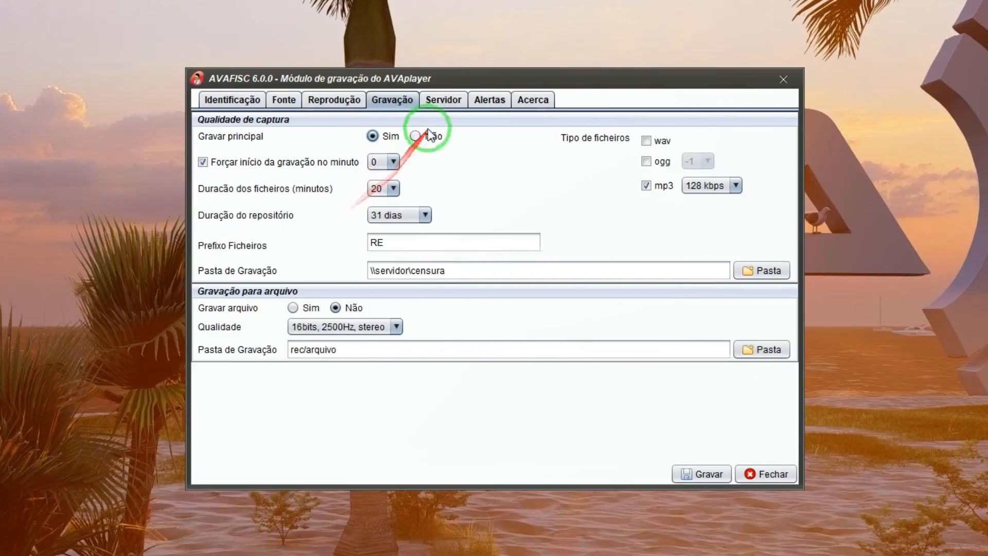
Step: Show the Servidor tab with Activar servidor on and select port 3048
left_click(437, 100)
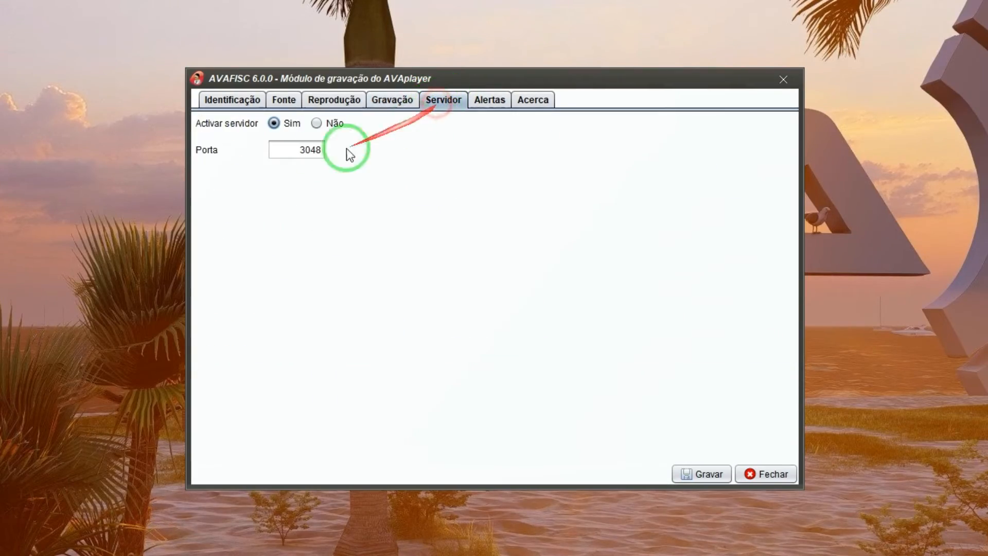
left_click(291, 150)
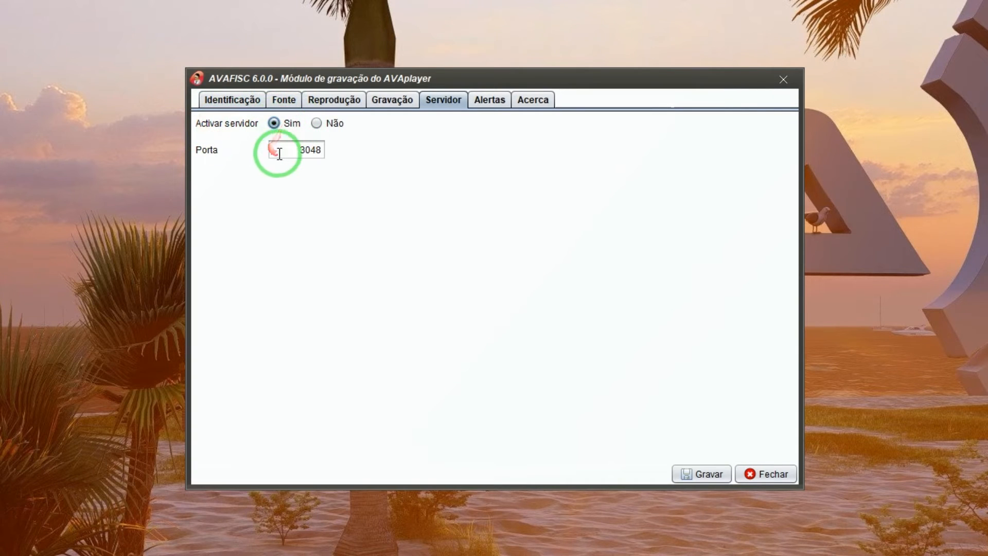
left_click_drag(276, 150, 351, 153)
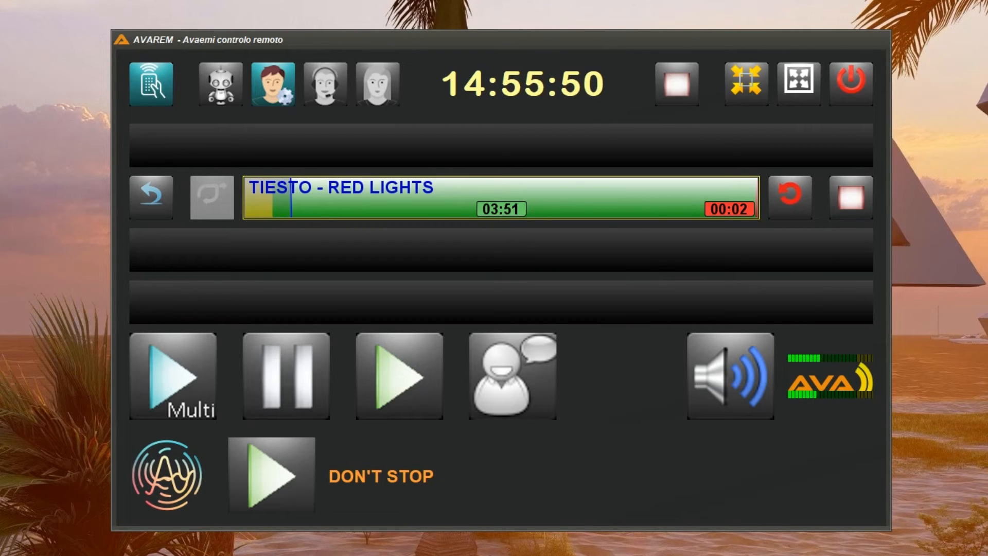
Step: Mute the AVAREM audio and then unmute it
left_click(728, 393)
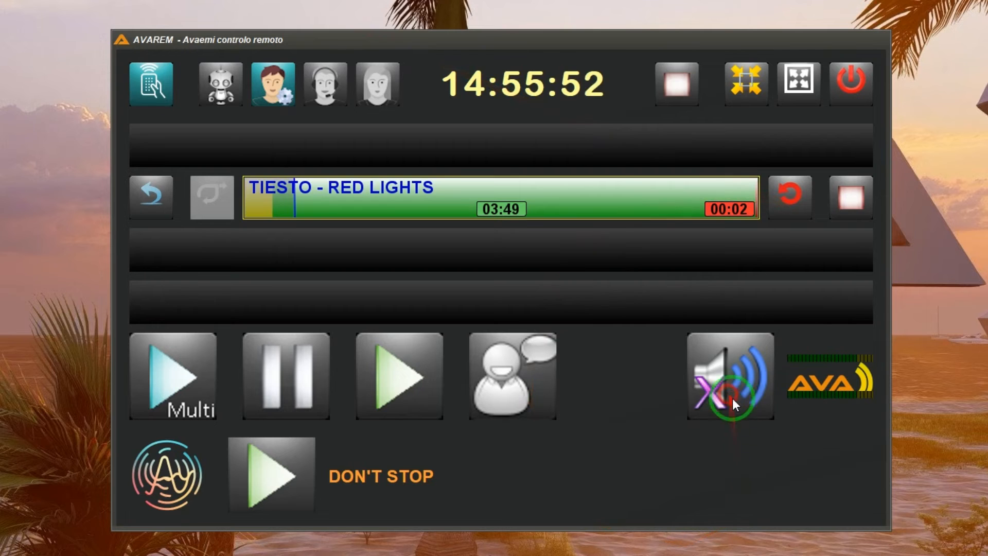
left_click(739, 389)
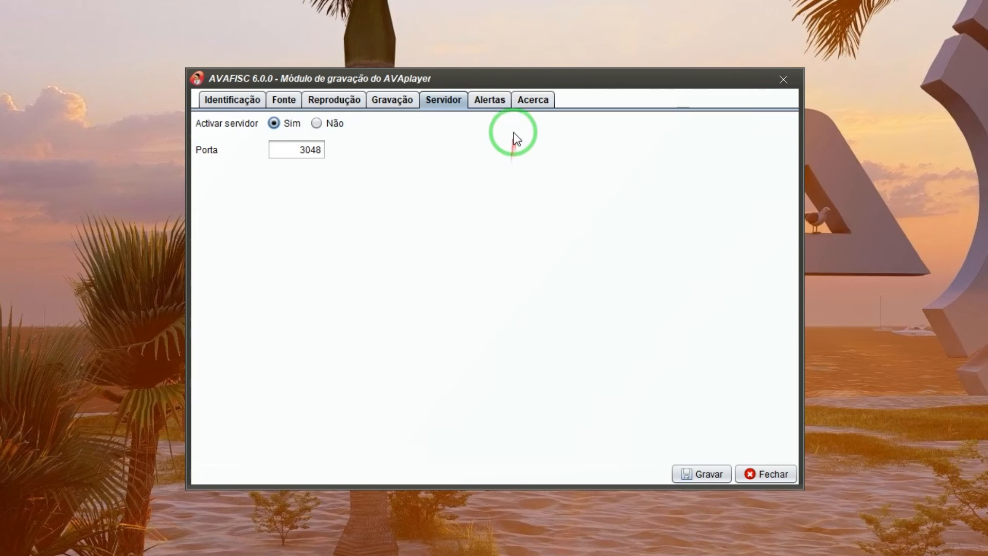
Step: On the Alertas tab, set Utilizar Alarme Sonoro to Sim
left_click(496, 100)
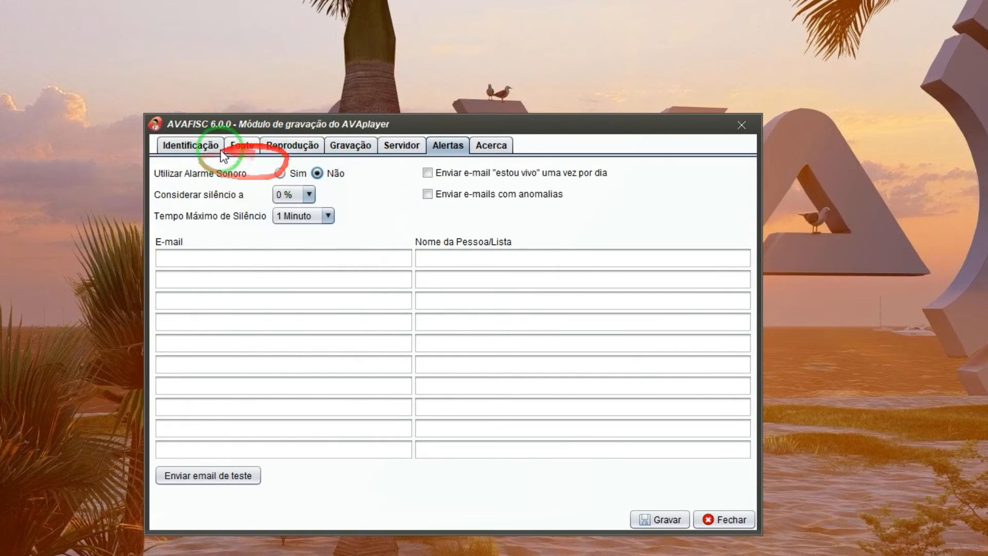
left_click(279, 173)
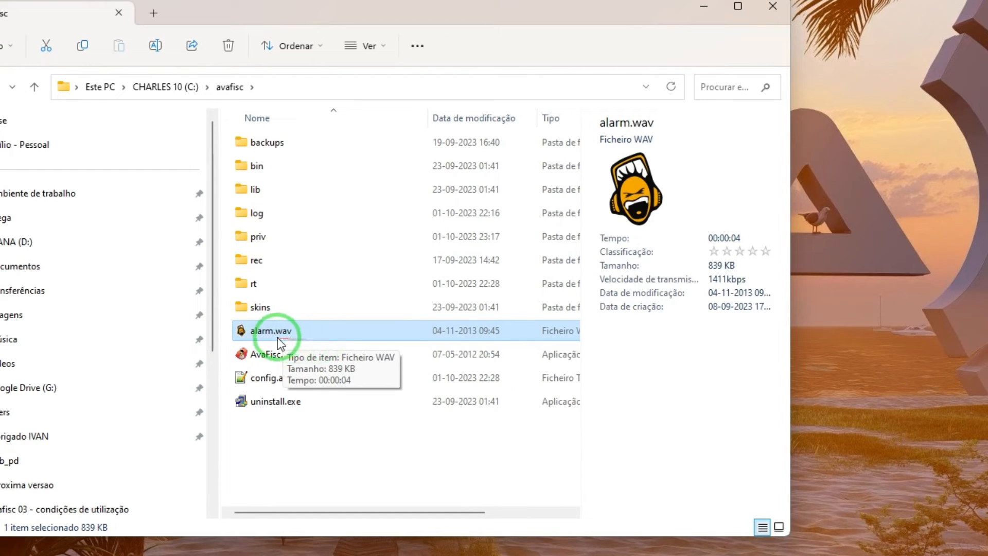
Step: Play alarm.wav in ocenaudio, then close ocenaudio and the C:\avafisc folder
double_click(277, 337)
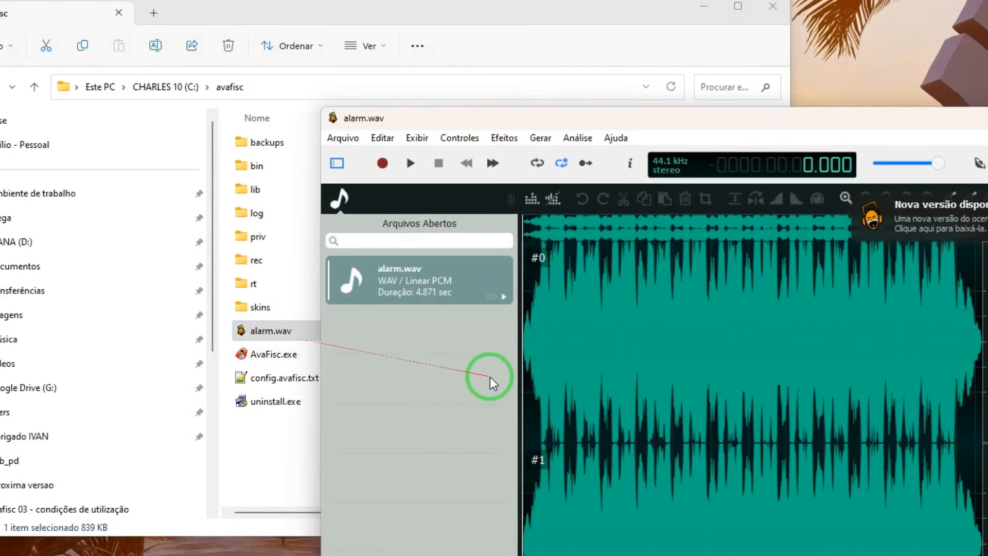
key("space")
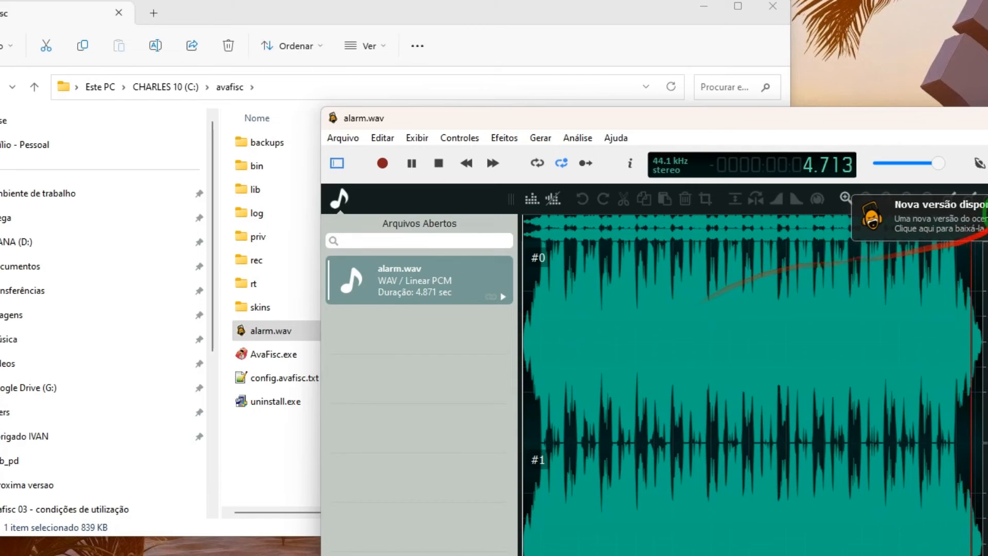
left_click(987, 118)
left_click(772, 7)
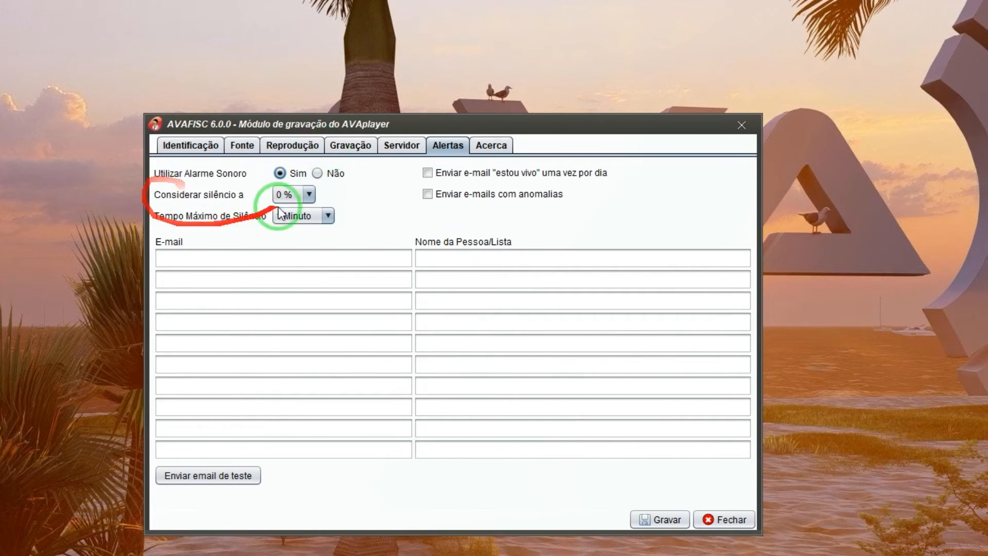
left_click(309, 195)
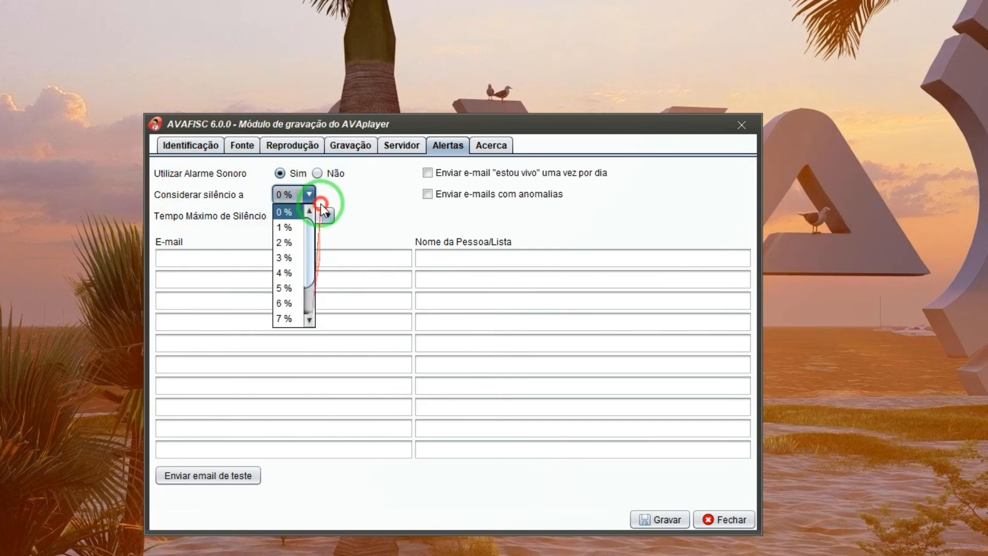
left_click(283, 211)
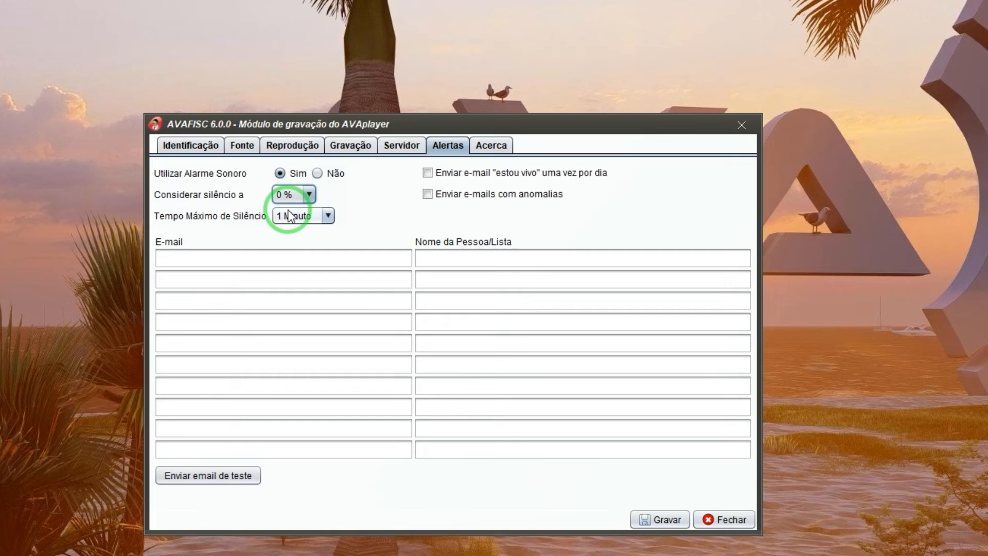
left_click(305, 220)
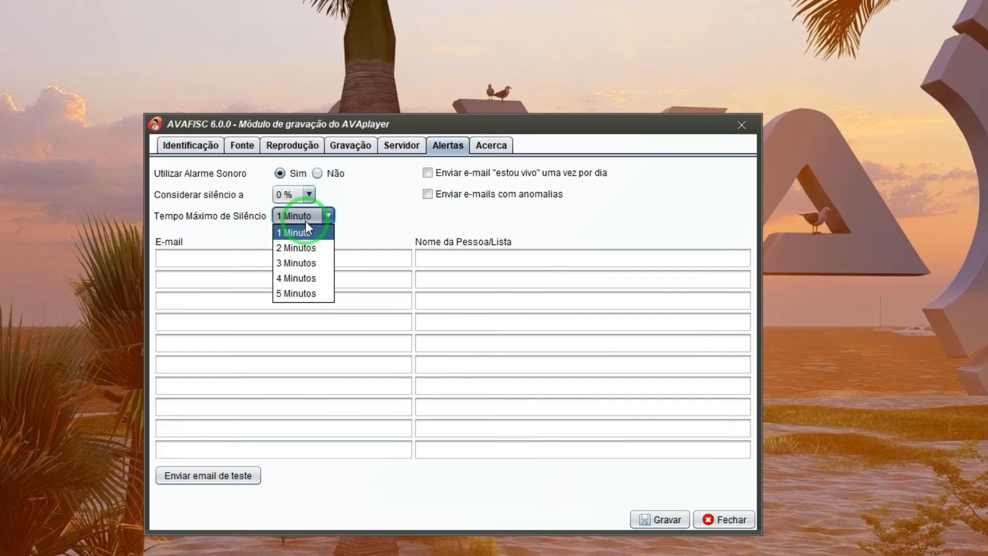
left_click(305, 227)
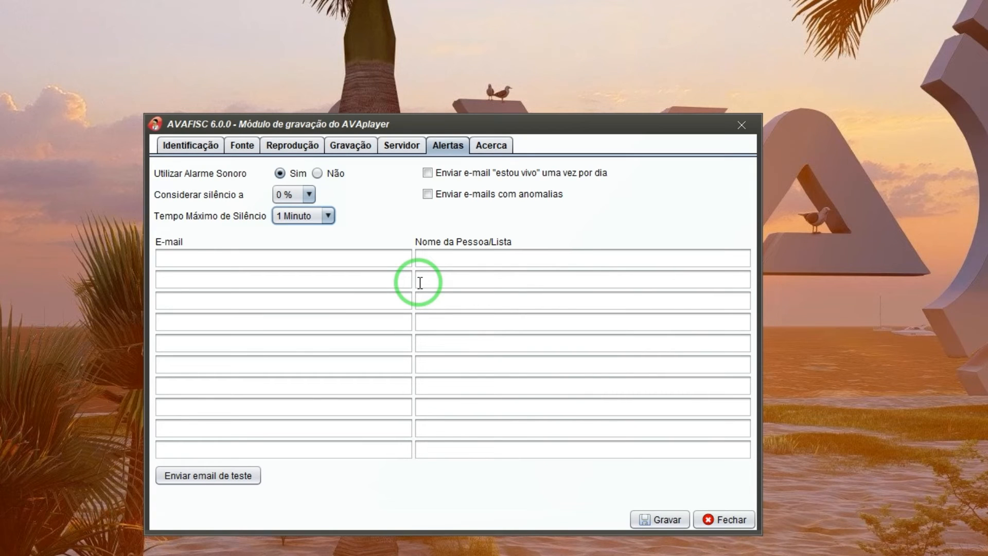
Step: Enter the technicians' alert e-mail address and a recipient name in the first row
left_click(317, 251)
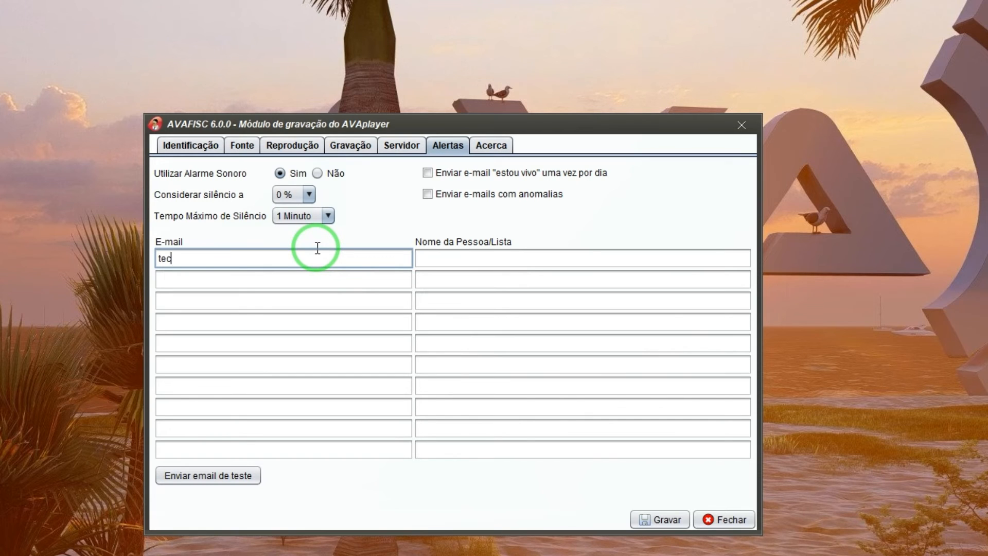
key("Tab")
type("Acilio")
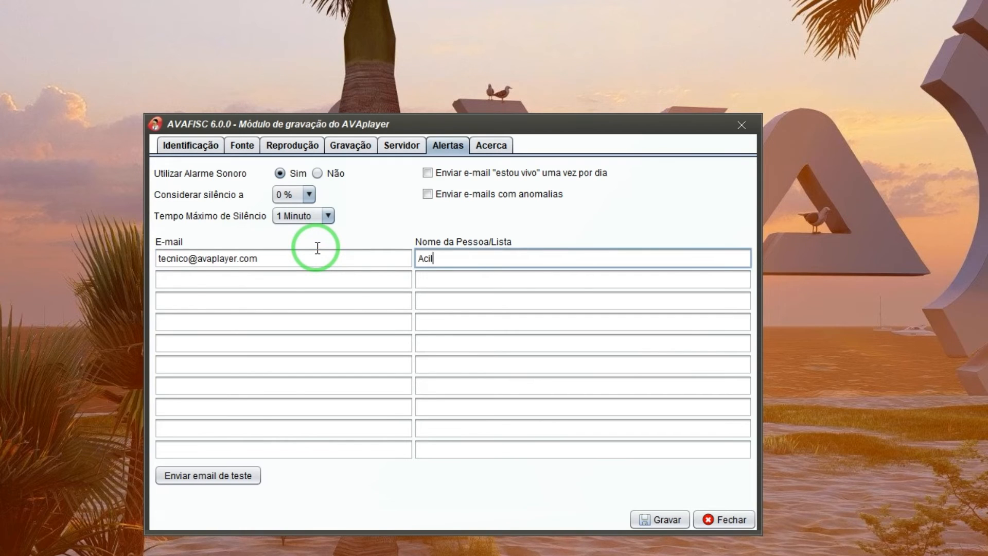
left_click(191, 259)
type("s")
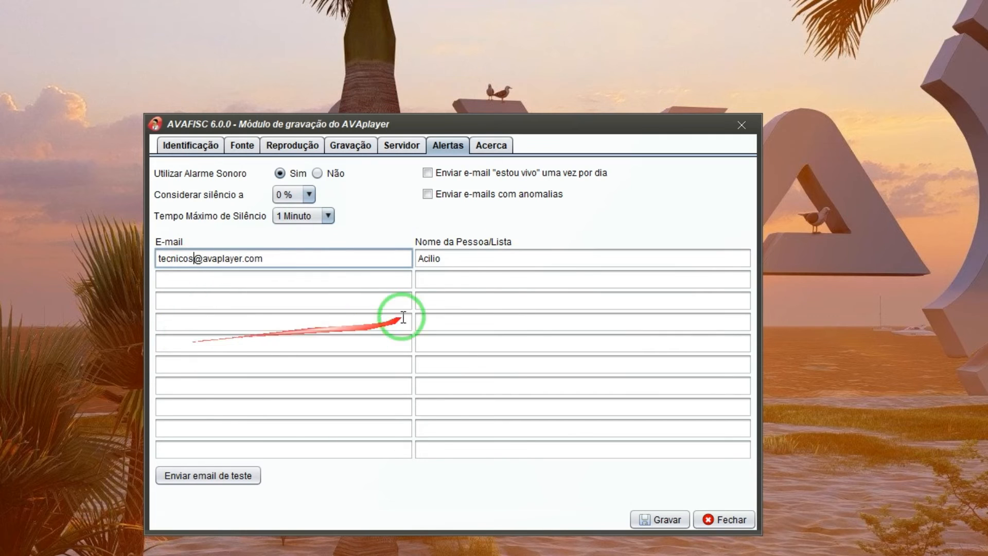
Step: Rename the recipient to 'Tecnicos' and send a test alert e-mail
left_click(497, 264)
key("ctrl+a")
key("BackSpace")
type("Tecnicos")
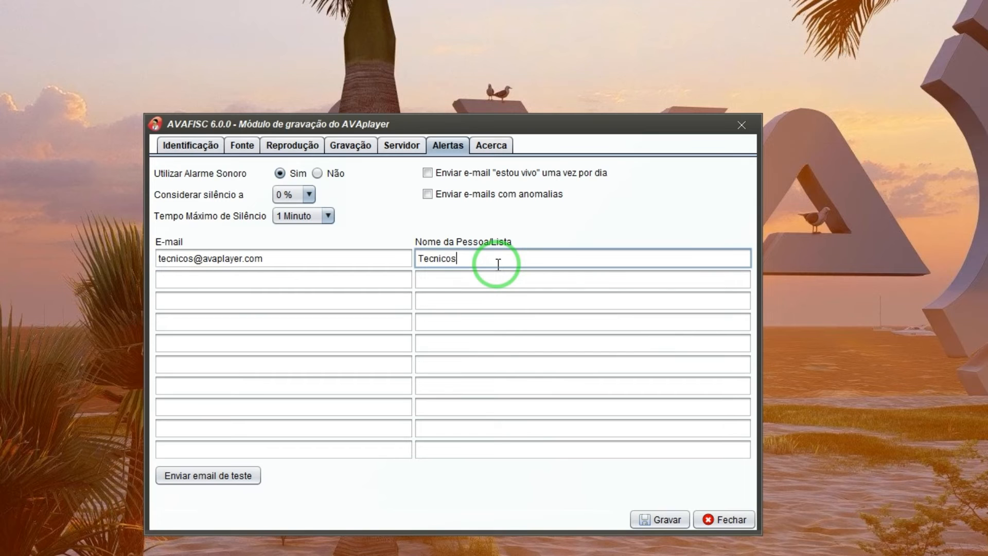
left_click_drag(204, 260, 250, 261)
key("Tab")
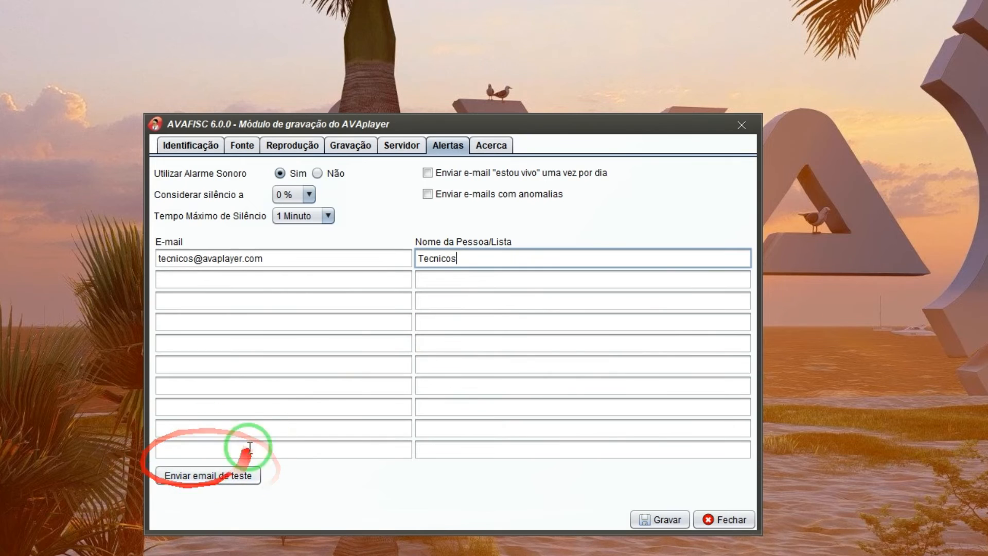
left_click(237, 476)
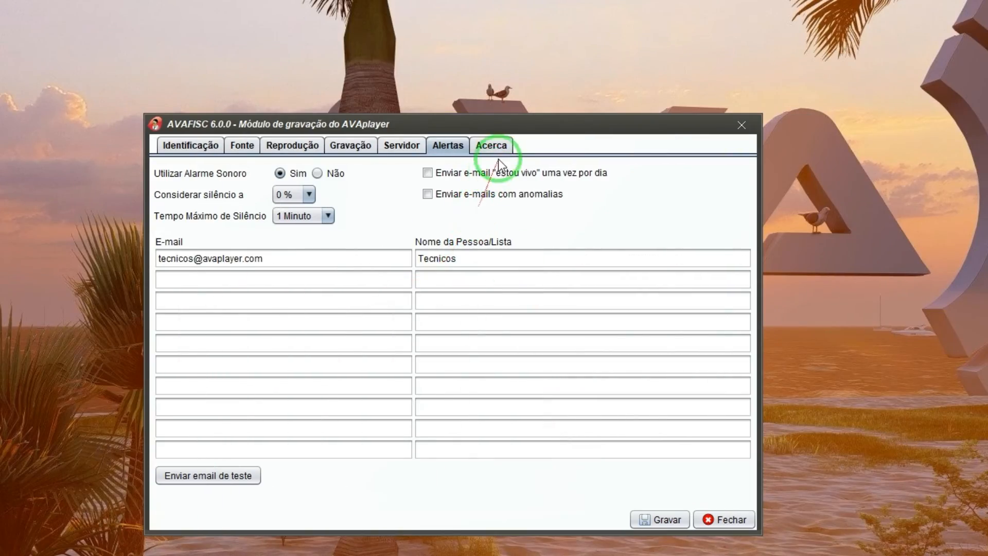
Step: Read the Acerca terms of use, flip through every settings tab, and scroll the terms
left_click(498, 145)
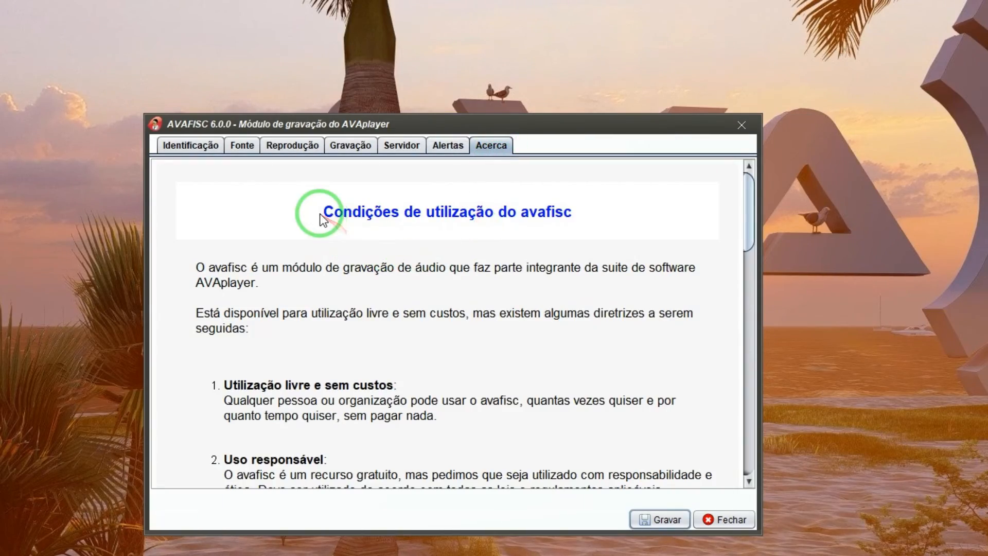
left_click_drag(321, 218, 592, 214)
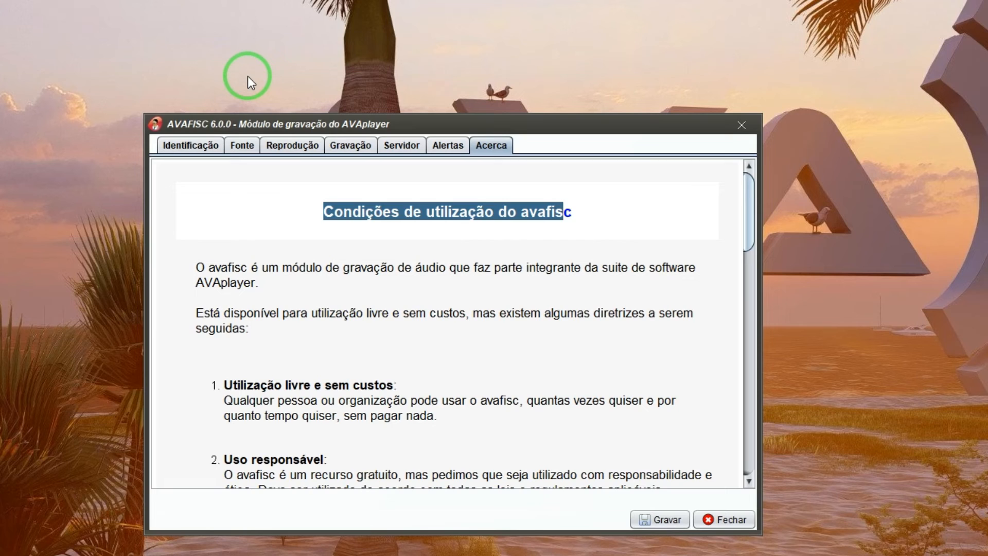
left_click(668, 216)
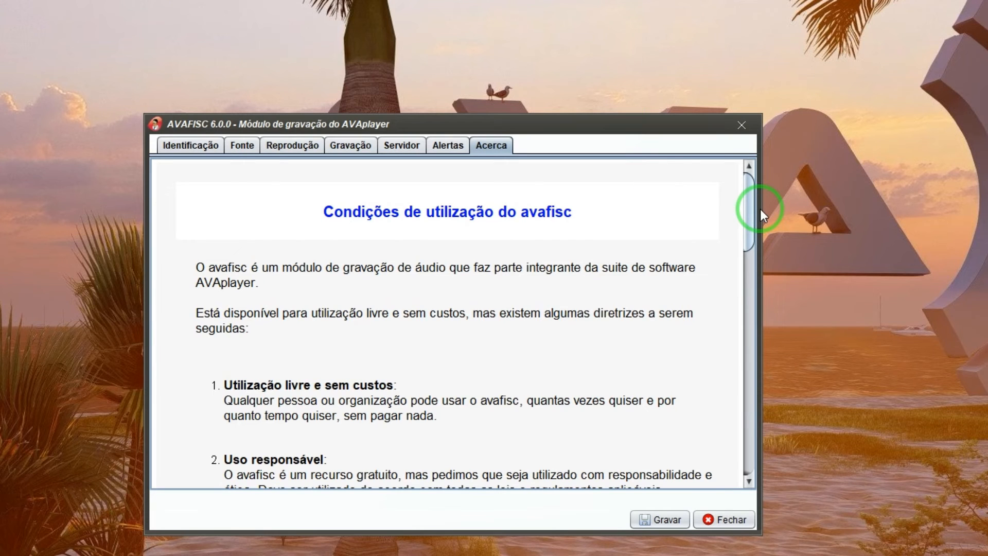
left_click(219, 146)
left_click(243, 147)
left_click(291, 147)
left_click(349, 146)
left_click(402, 147)
left_click(447, 147)
left_click(491, 145)
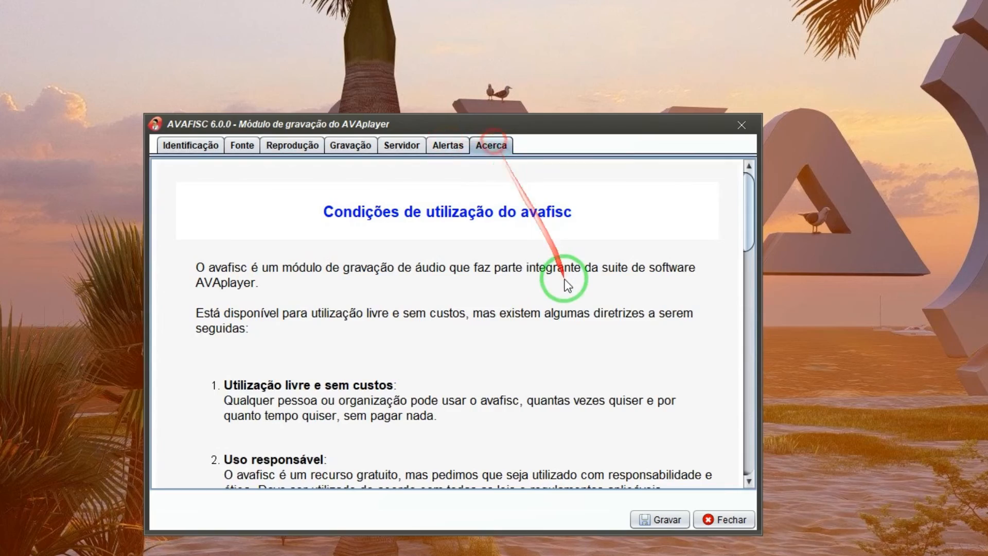
left_click_drag(751, 221, 742, 440)
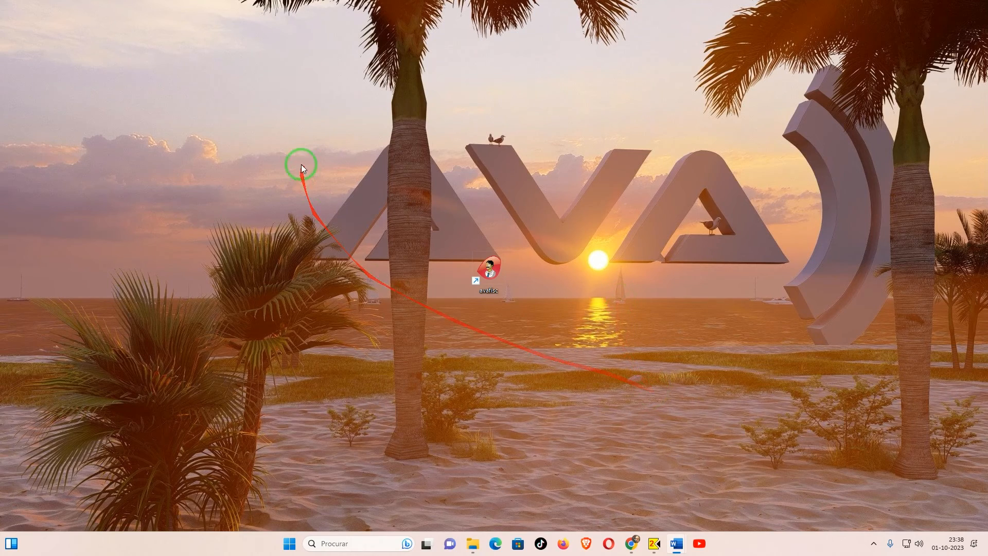
Step: Open the C:\avafisc folder and bring up the options for AvaFisc.exe
left_click(473, 544)
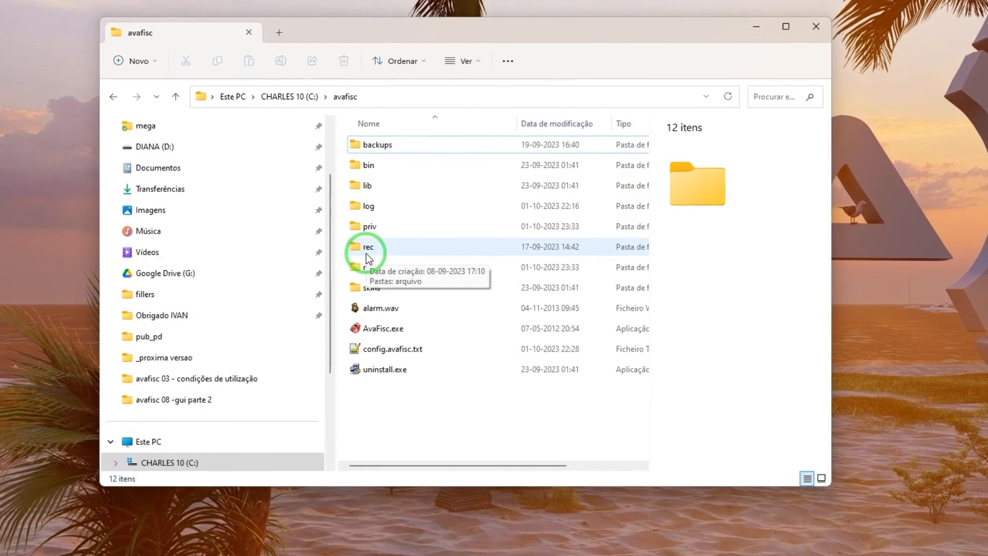
right_click(403, 331)
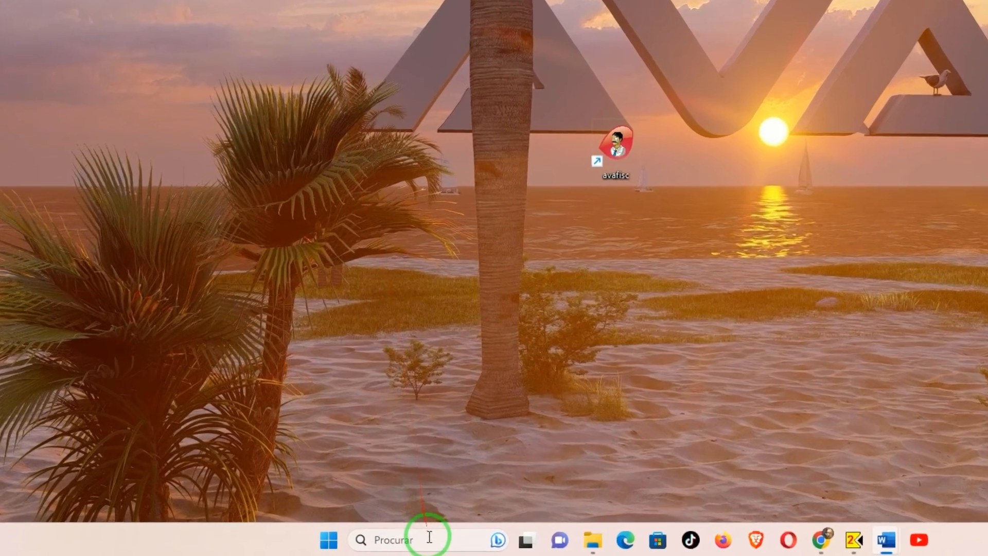
Step: Launch the Run dialog via an 'execu' search and run shell:startup to open the startup folder
left_click(358, 544)
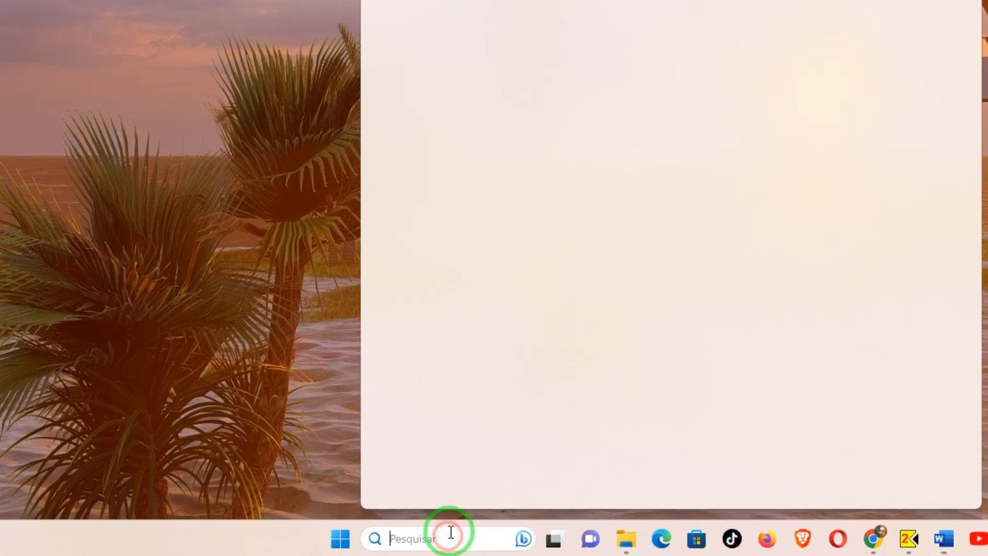
type("execu")
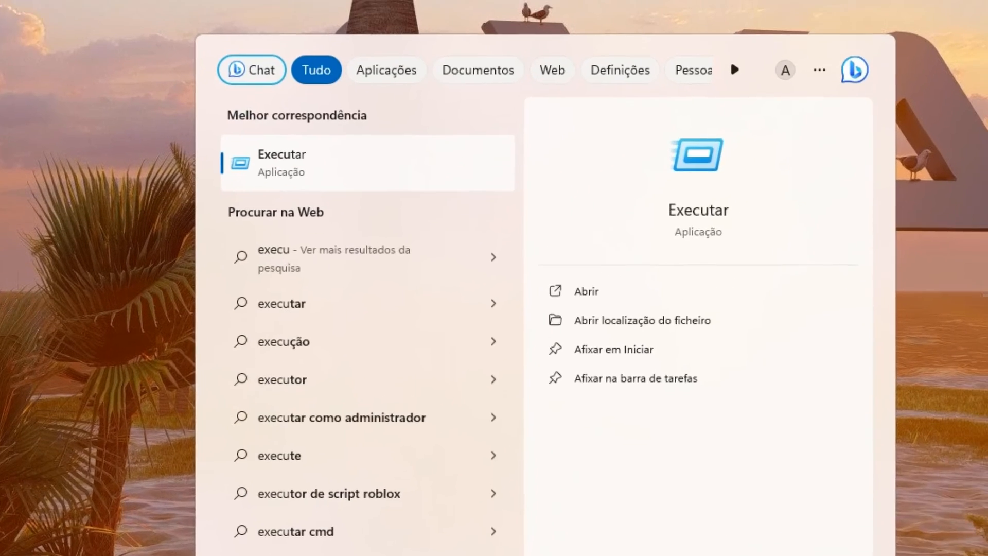
key("Return")
left_click(475, 301)
key("Left")
key("Left")
key("Left")
key("Left")
key("Left")
key("Left")
key("Left")
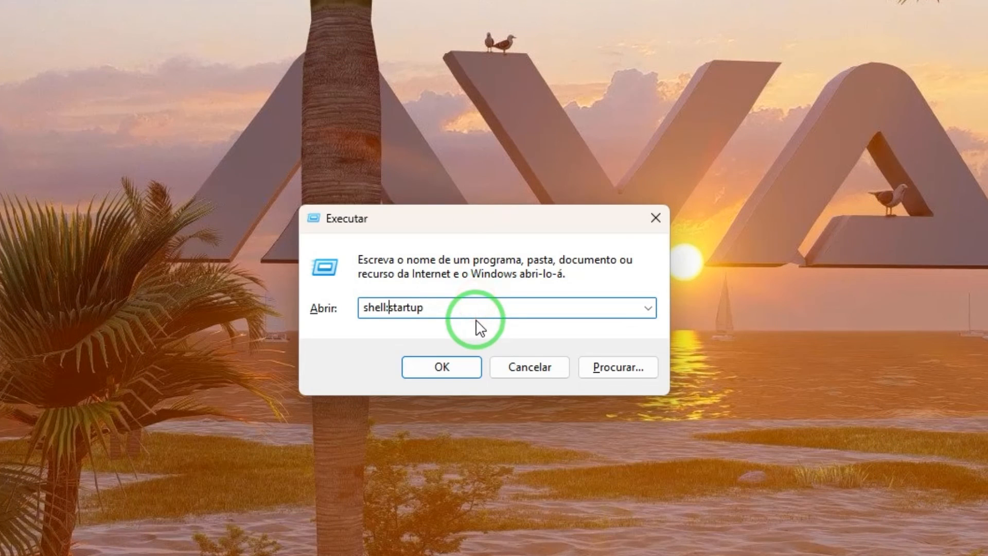
key("shift+Right")
key("shift+Right")
key("shift+Right")
key("shift+Right")
key("shift+Right")
key("shift+Right")
key("Right")
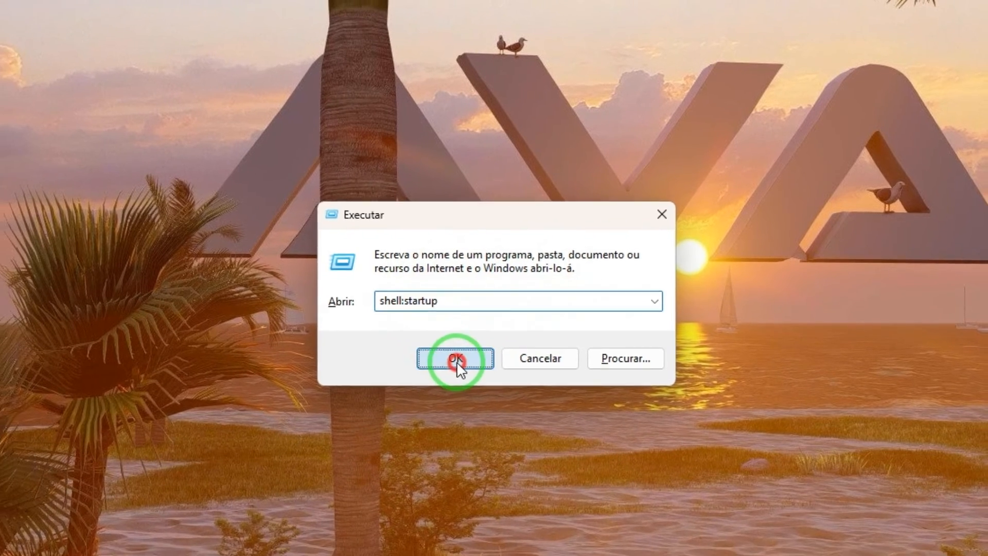
left_click(441, 367)
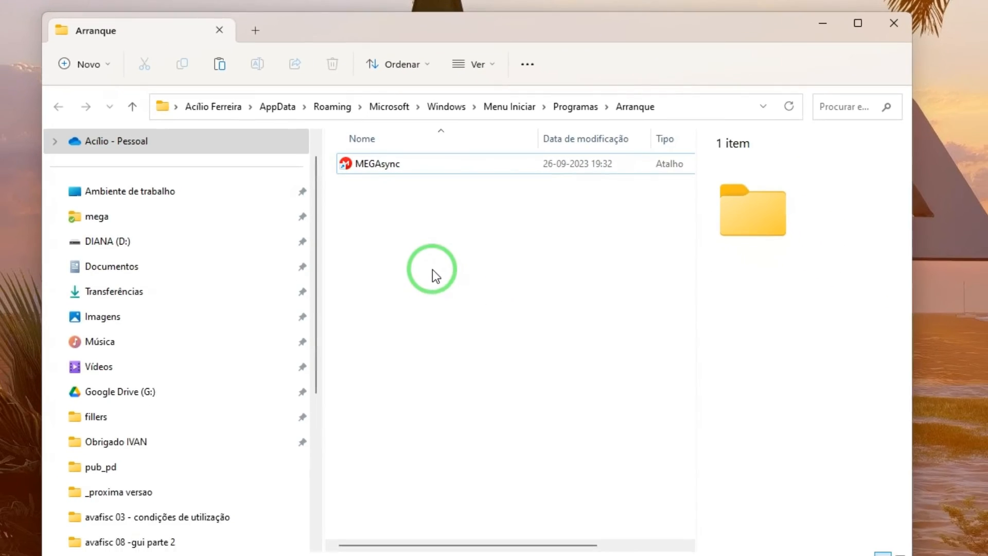
Step: Paste a shortcut to AvaFisc.exe into the startup folder and rename it AvaFisc
right_click(424, 262)
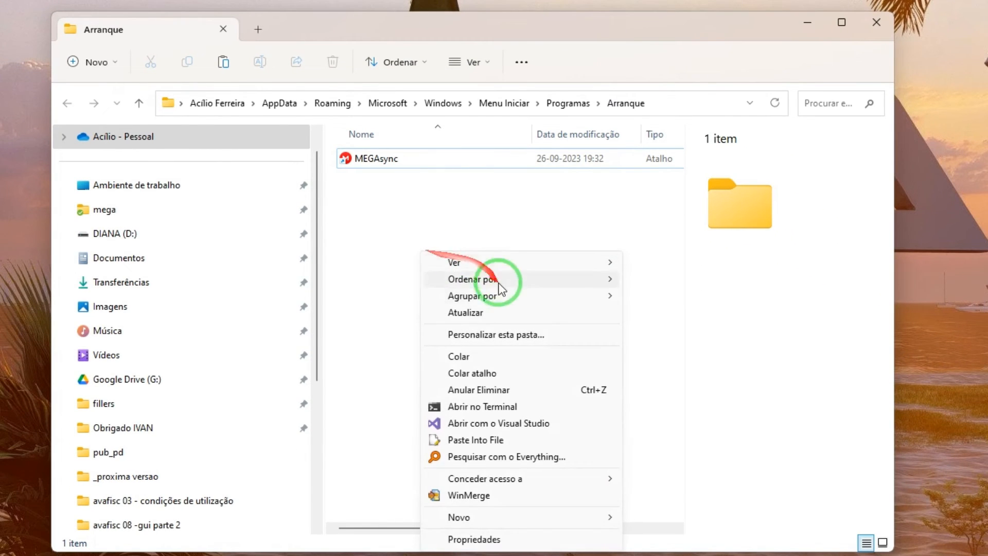
left_click(485, 374)
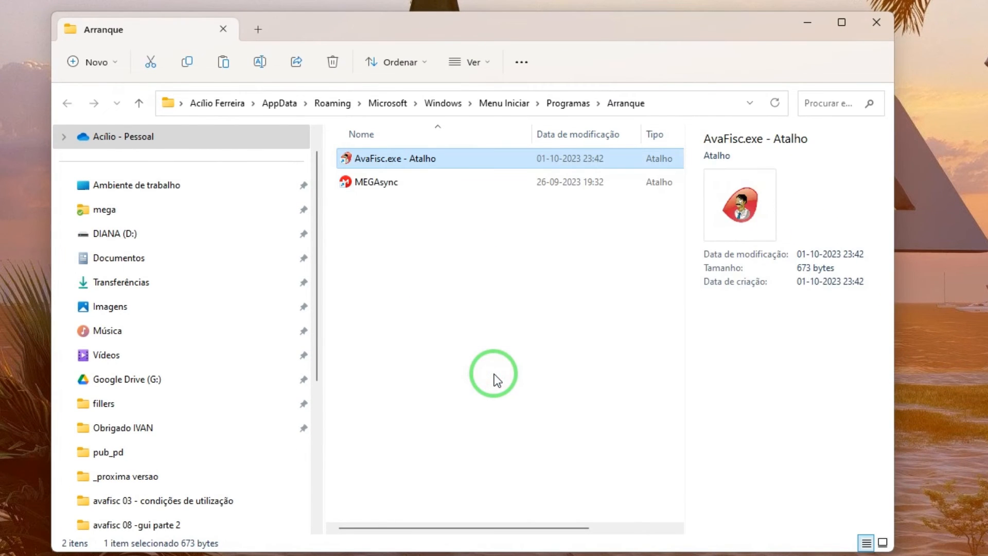
left_click(398, 163)
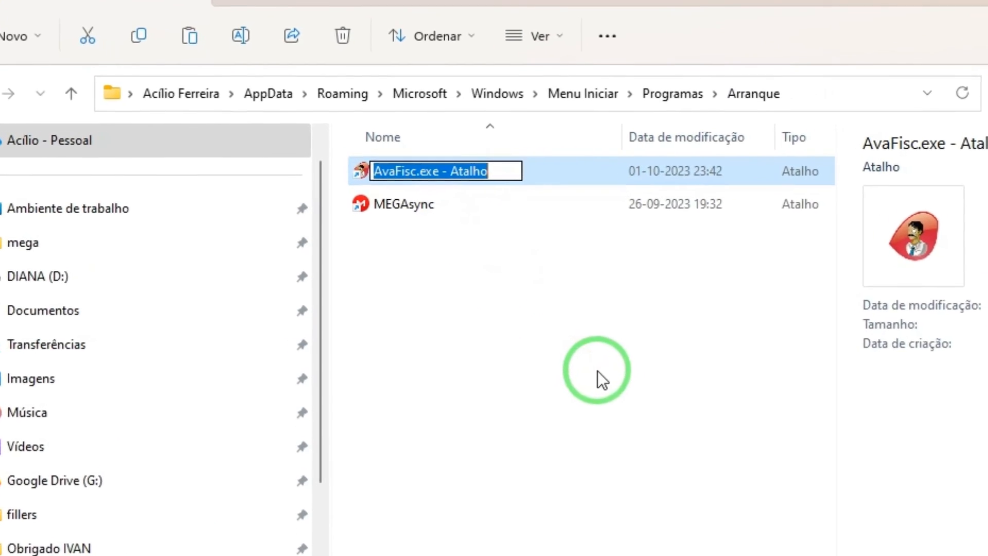
key("End")
key("BackSpace")
key("BackSpace")
key("BackSpace")
key("BackSpace")
key("BackSpace")
key("BackSpace")
key("BackSpace")
key("BackSpace")
key("BackSpace")
key("BackSpace")
key("BackSpace")
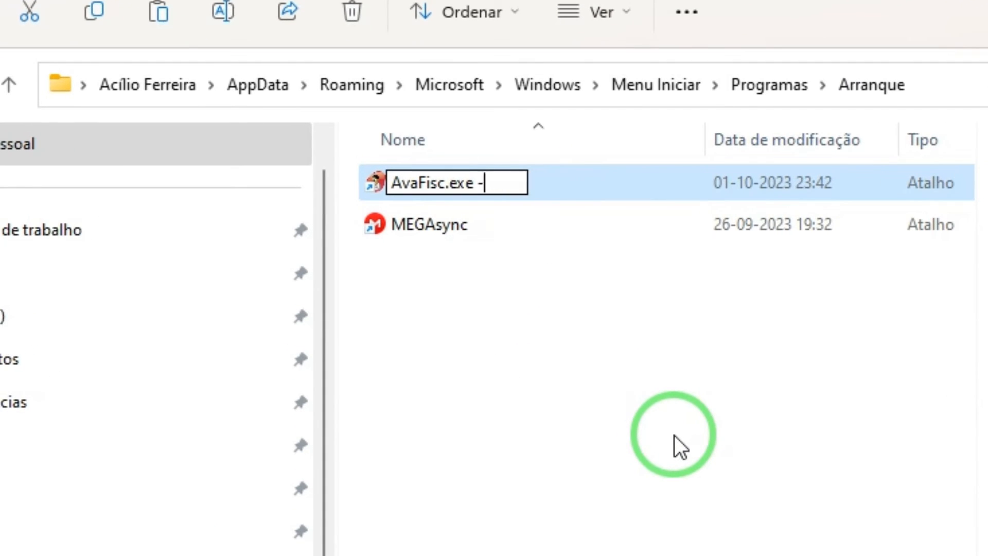
key("BackSpace")
key("BackSpace")
key("Return")
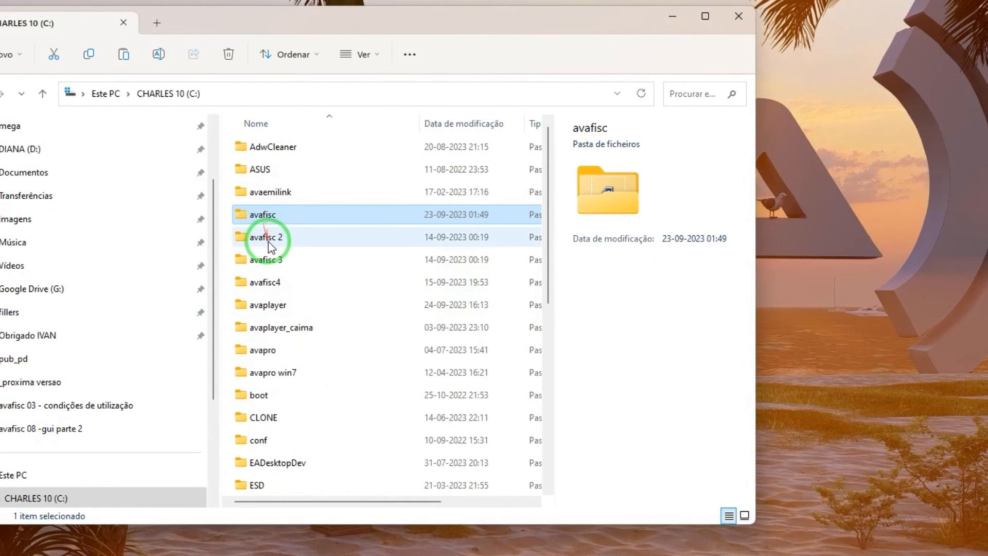
Step: Open the C:\avafisc4 folder and copy its AvaFisc.exe program file
left_click(270, 242)
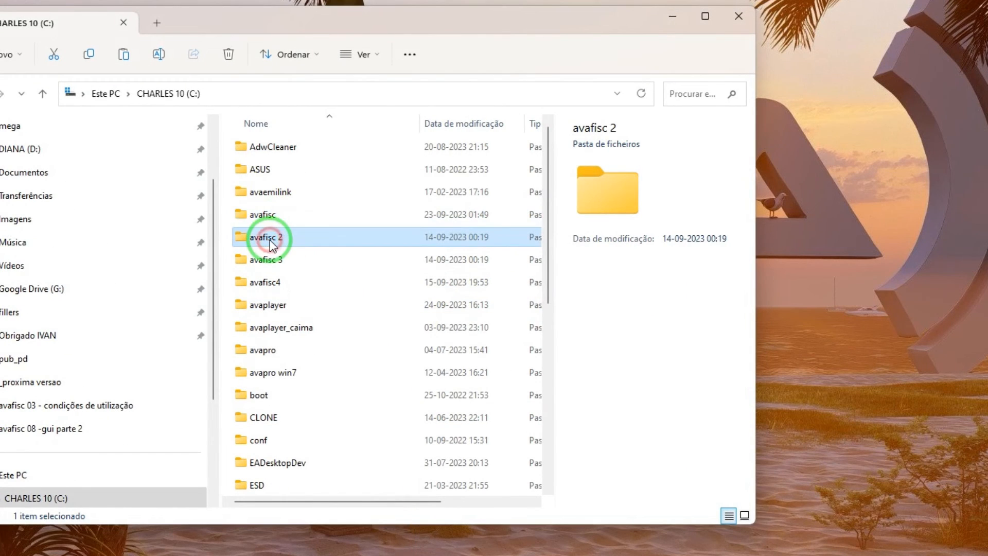
key("Down")
key("Down")
key("Down")
key("Up")
key("Up")
key("Up")
key("Up")
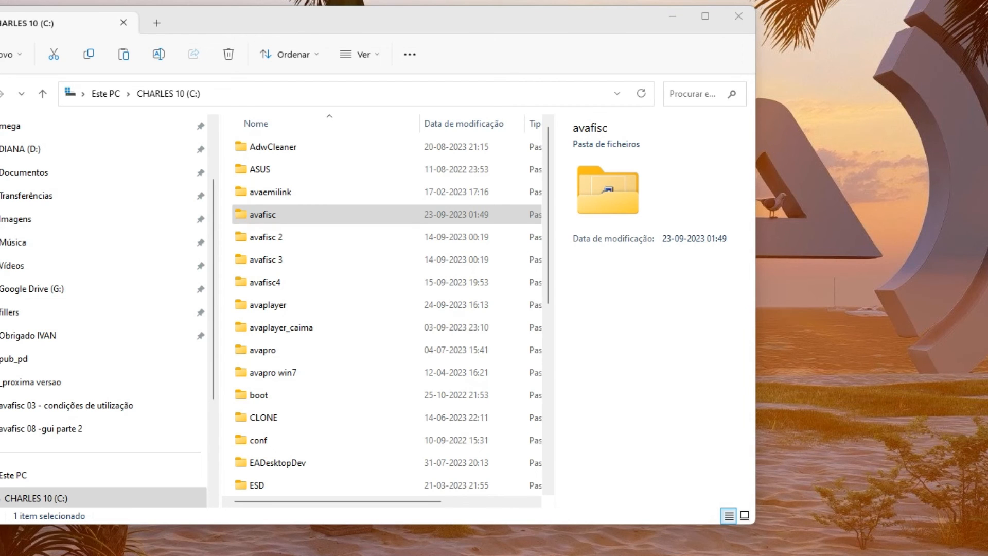
left_click(267, 282)
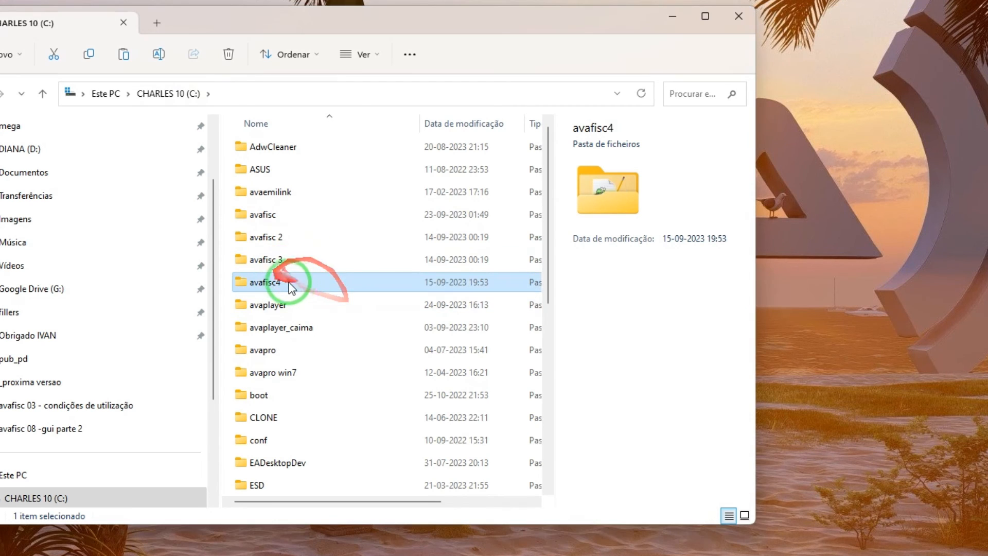
double_click(262, 282)
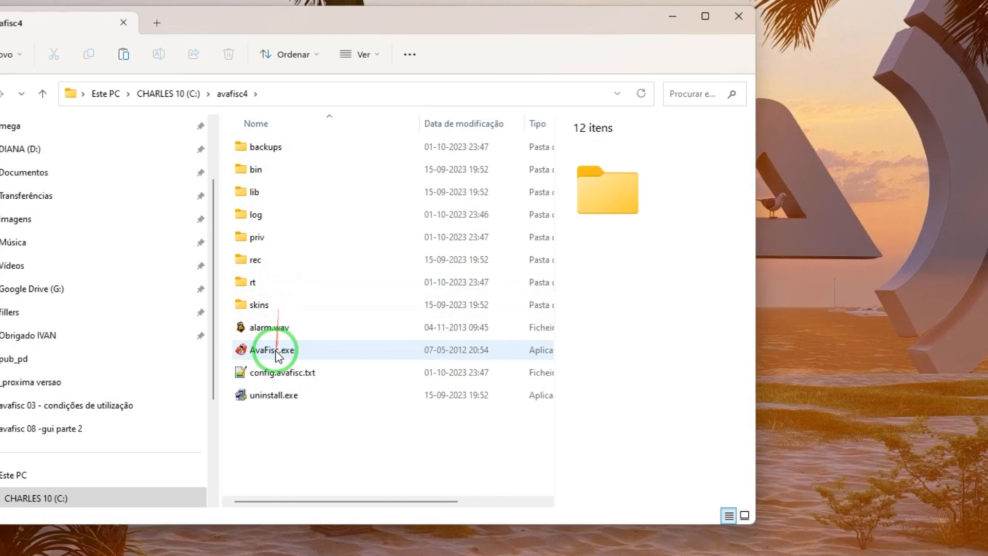
left_click(253, 349)
right_click(269, 350)
left_click(351, 535)
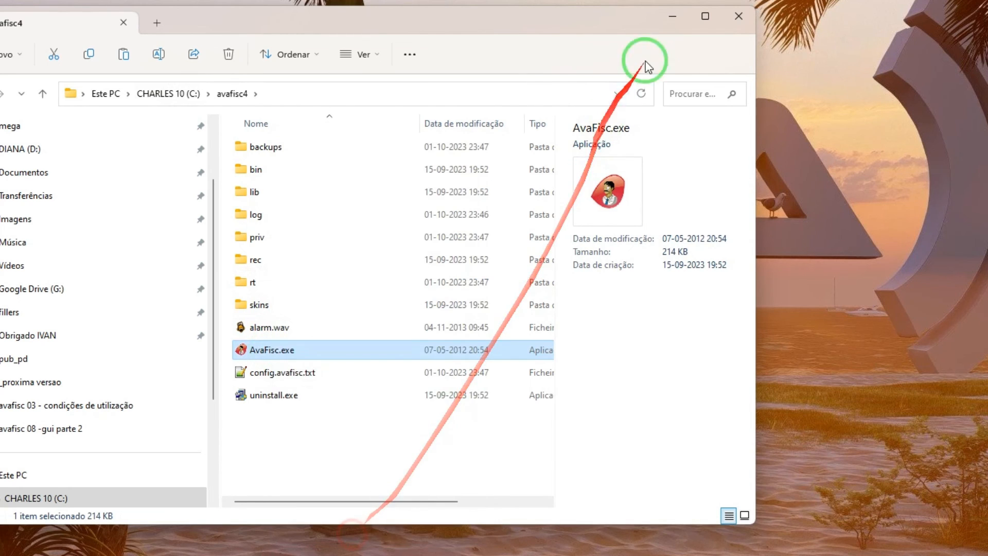
Step: Minimise File Explorer and paste a shortcut to AvaFisc.exe onto the desktop
left_click(672, 16)
right_click(430, 3)
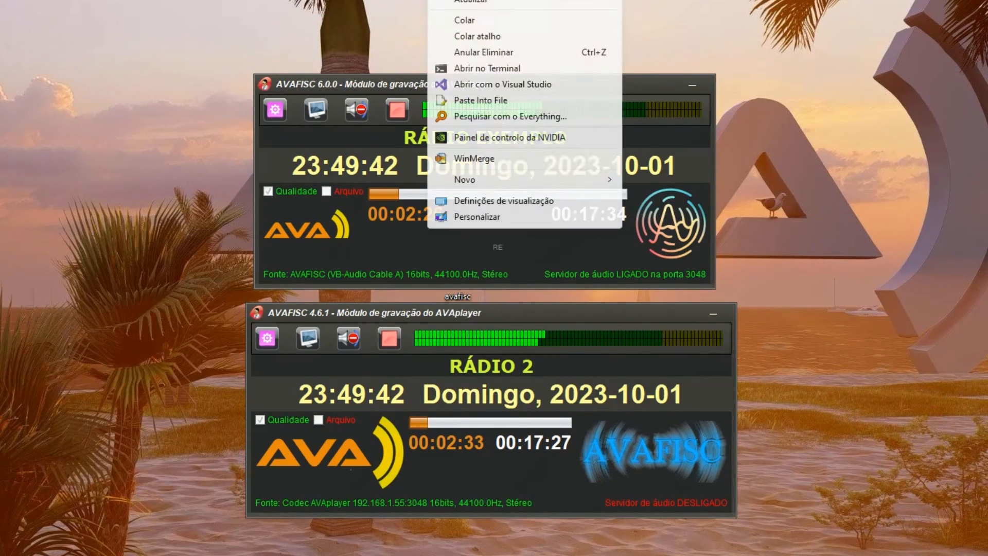
left_click(491, 37)
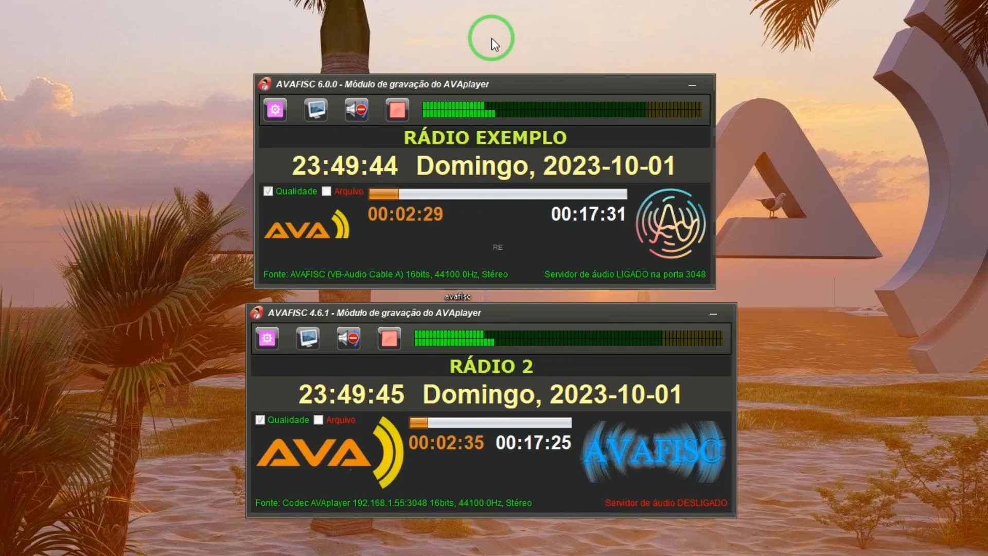
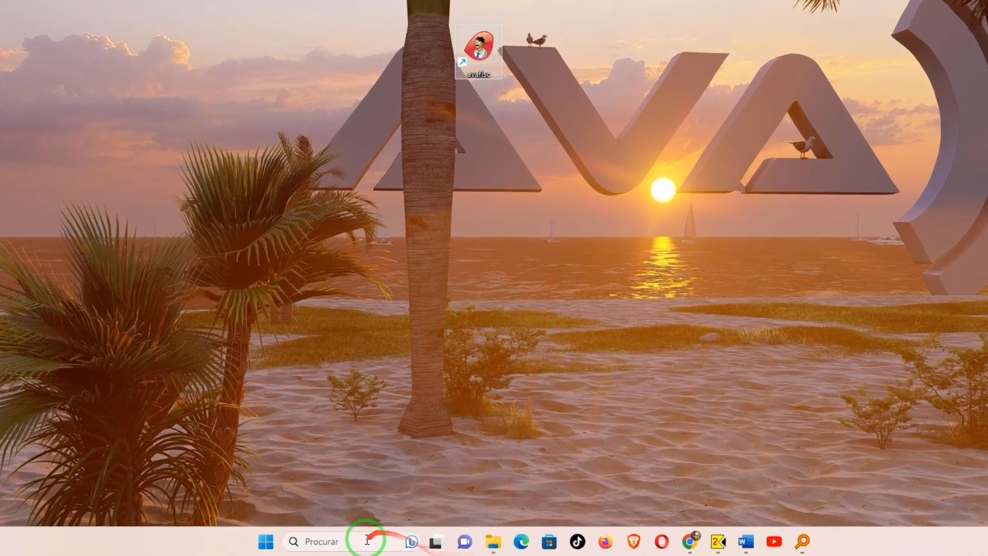
Step: Search Windows for 'remove' and open the 'Adicionar ou remover programas' Installed apps settings
left_click(359, 544)
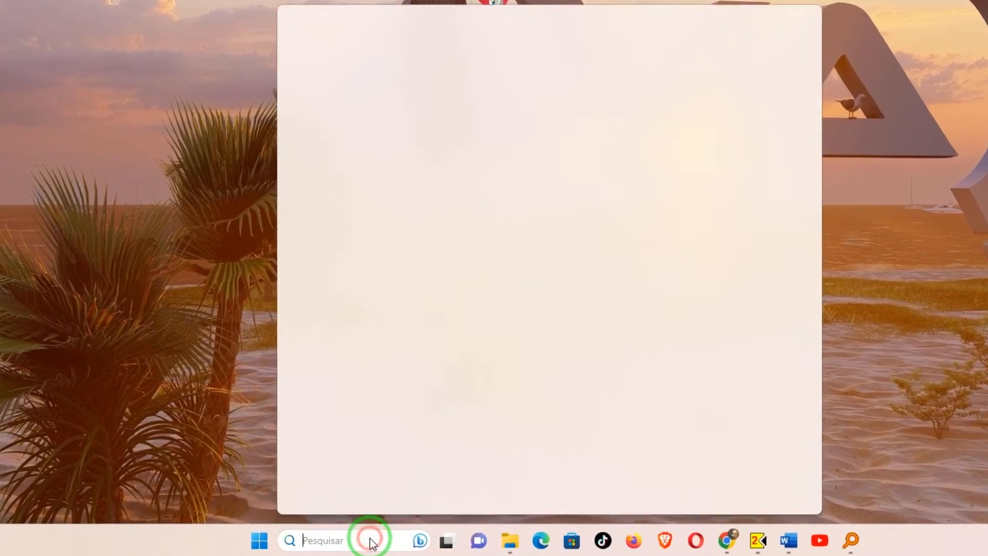
type("remove")
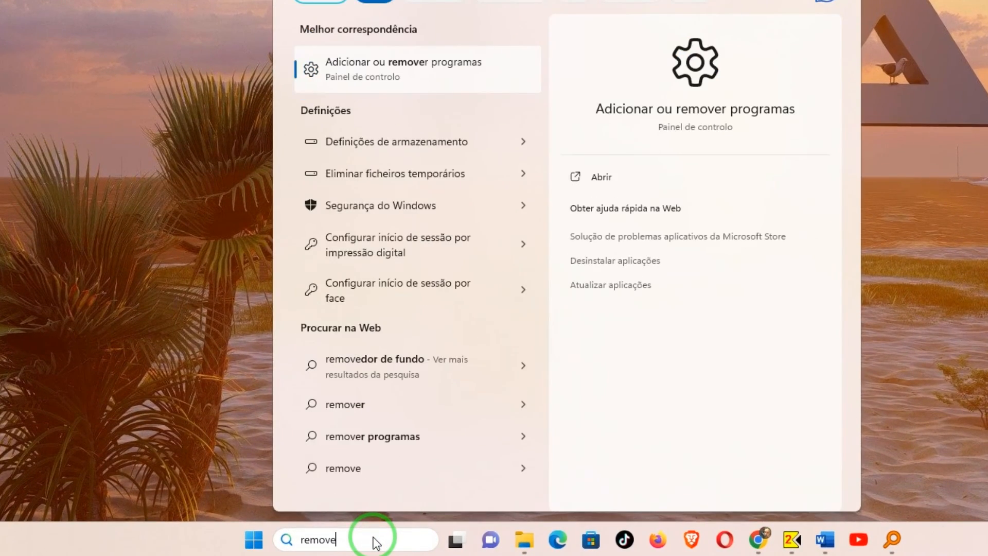
left_click(461, 65)
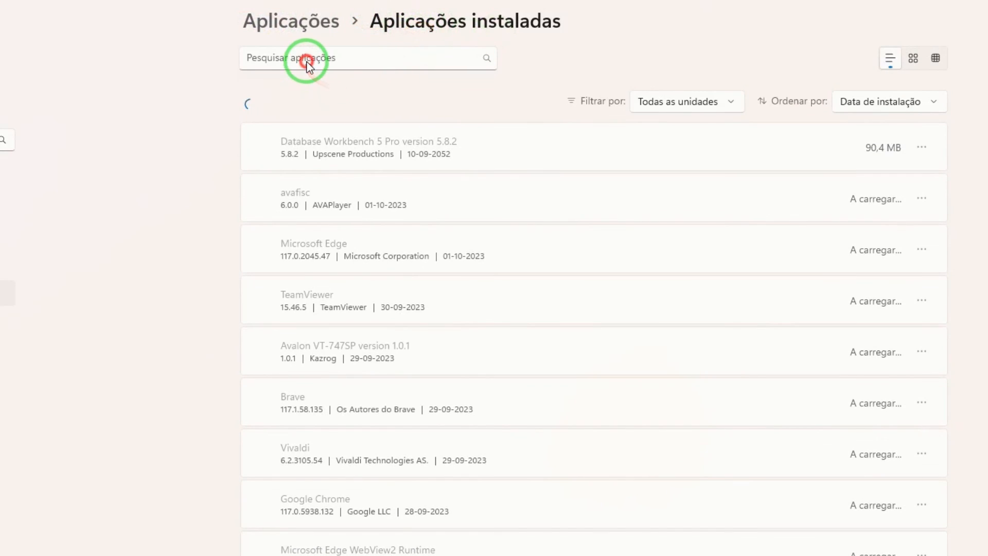
Step: Filter installed apps for 'avafisc', uninstall it, and answer Sim to remove it completely
left_click(287, 59)
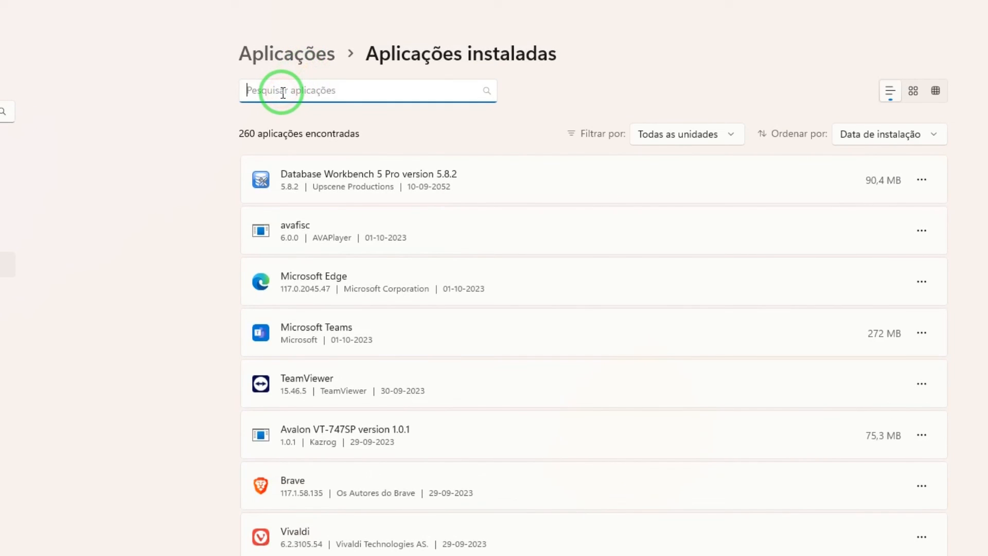
type("avafisc")
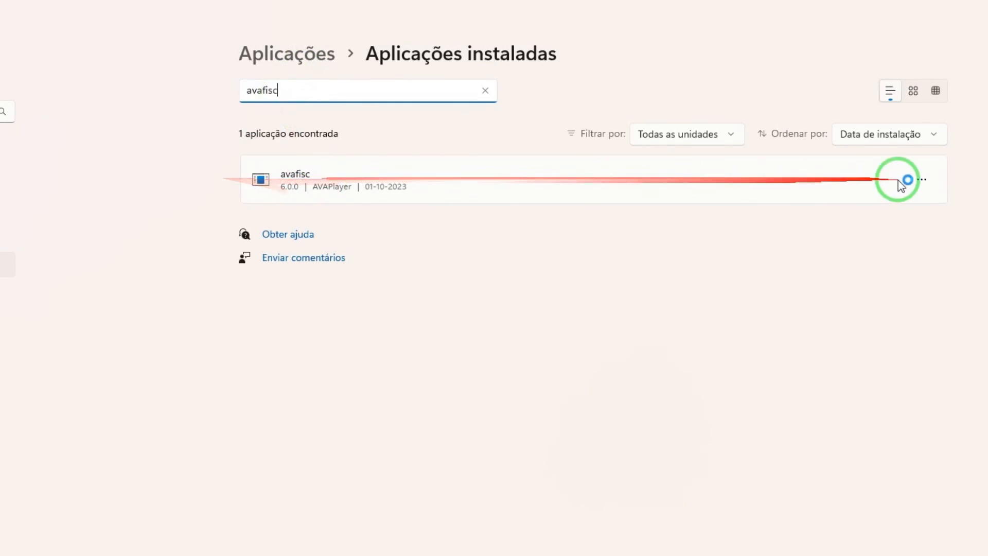
left_click(921, 179)
left_click(775, 234)
left_click(881, 265)
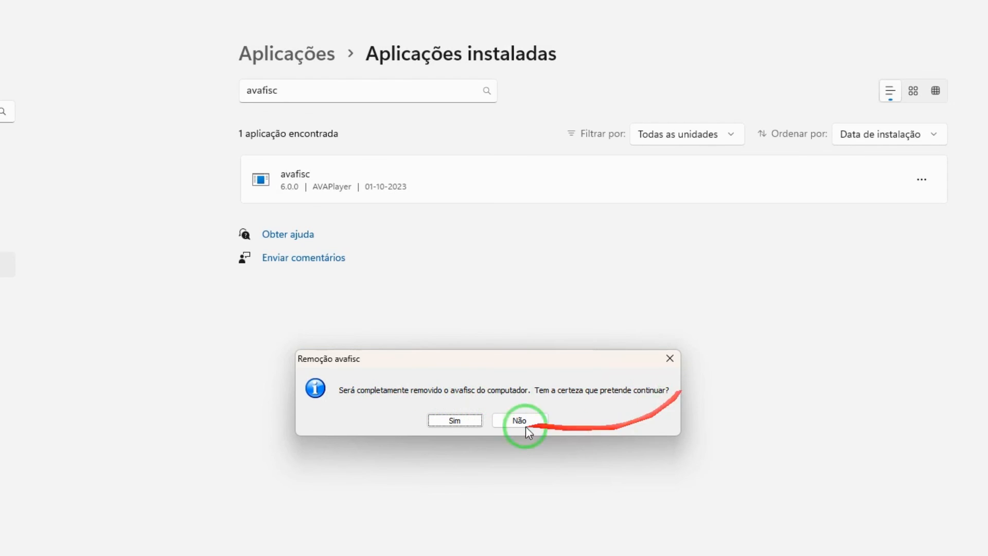
left_click(454, 421)
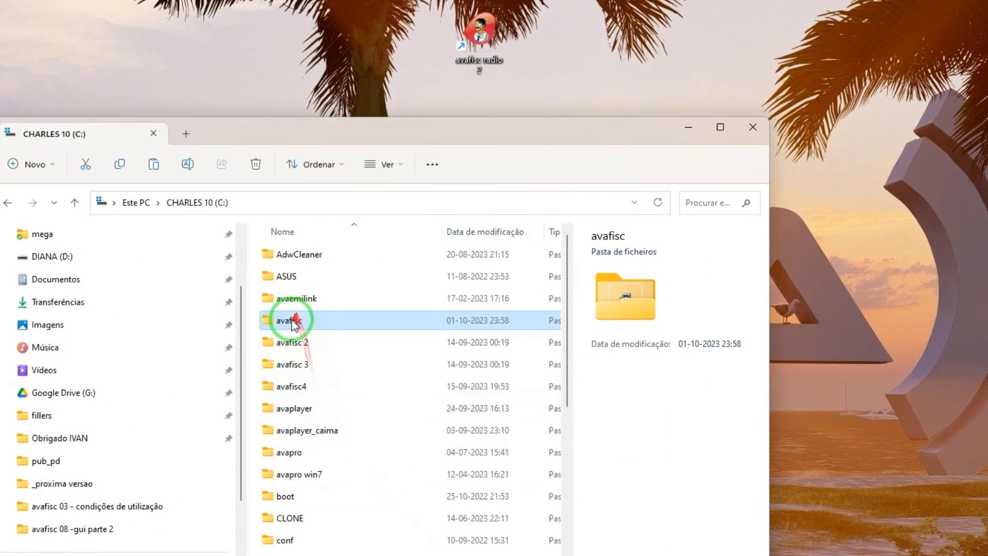
Step: Open the avafisc folder on C: and run its uninstall.exe with Abrir
double_click(294, 317)
left_click(301, 500)
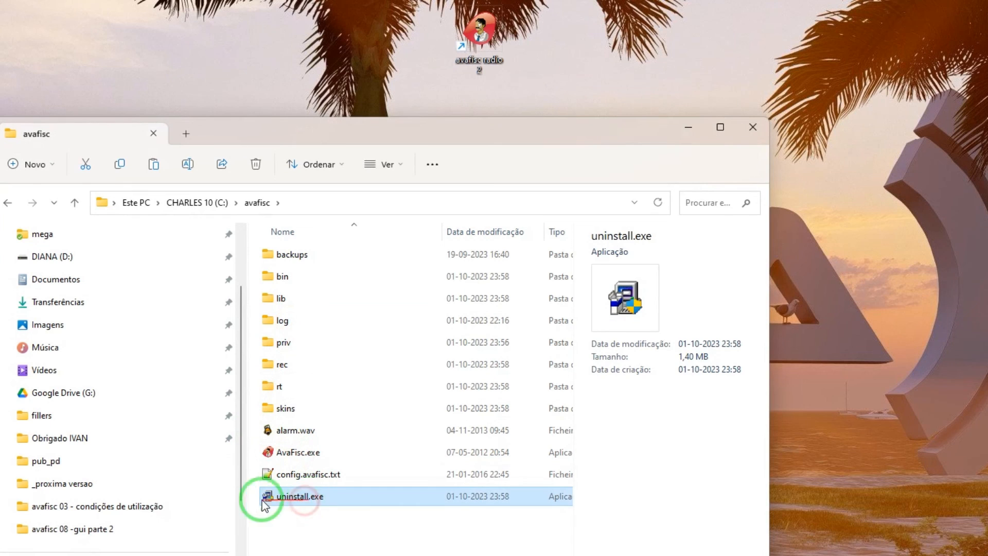
right_click(309, 502)
left_click(389, 41)
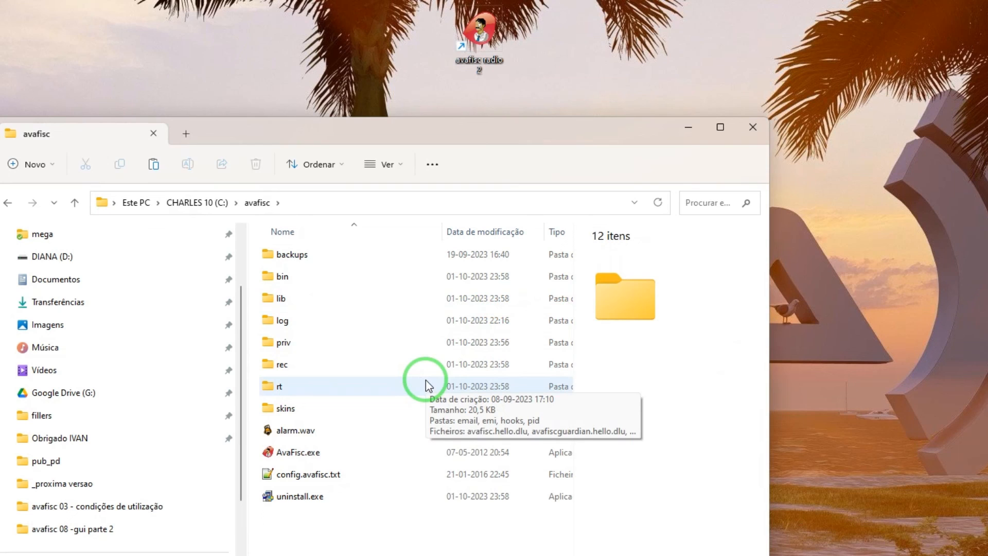
Step: Go back to drive C:, open avafisc4 and select its uninstall.exe (Uninstall avafisc 4.6.1)
left_click(197, 202)
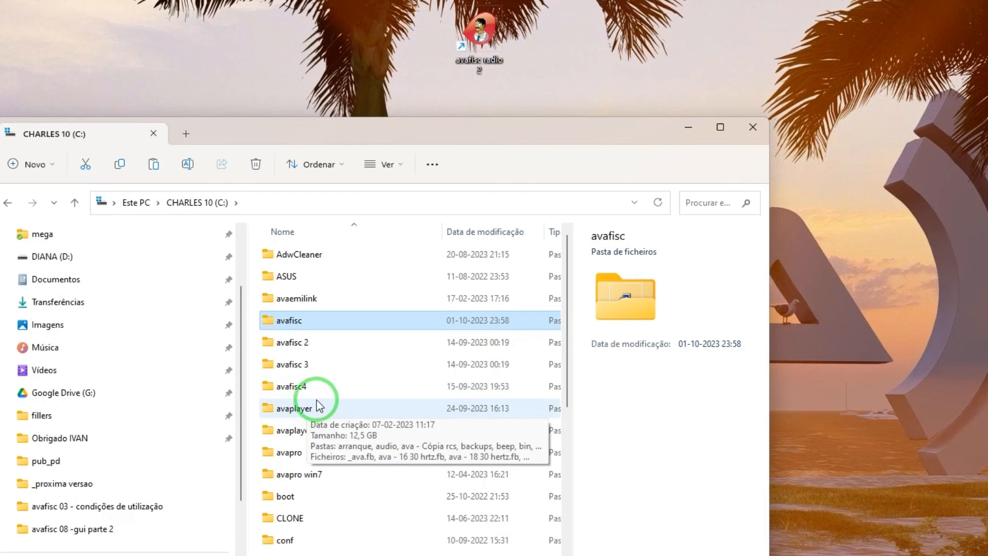
left_click(295, 389)
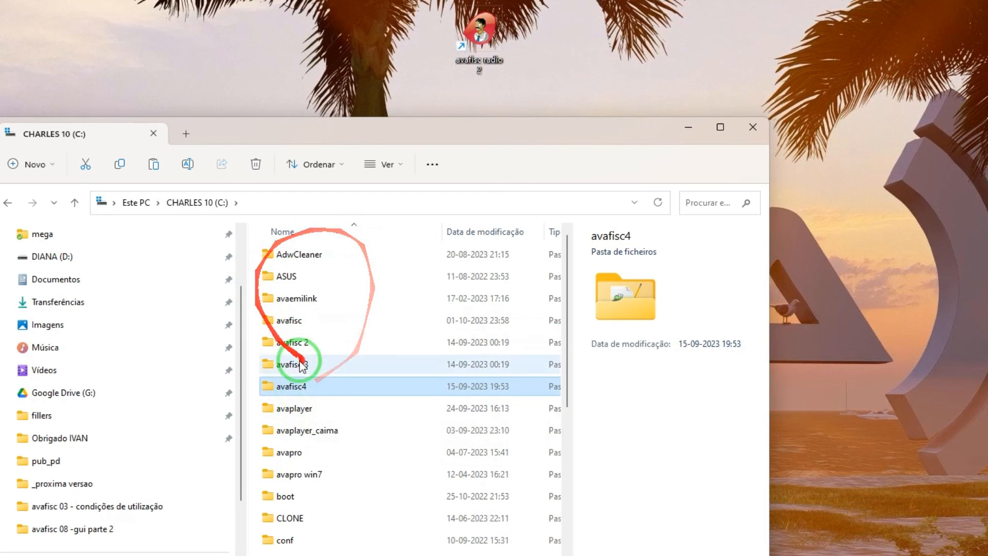
double_click(278, 387)
left_click(267, 498)
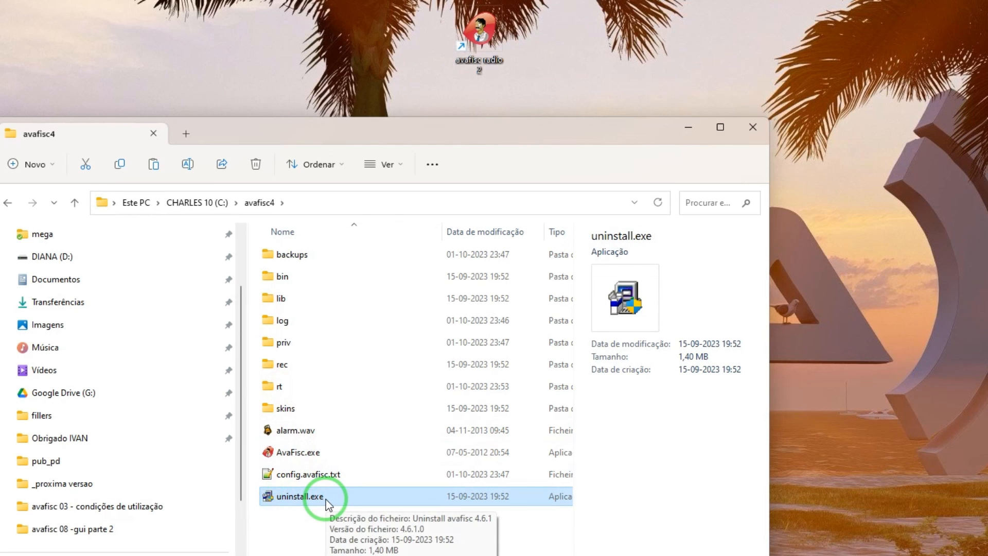
left_click(139, 60)
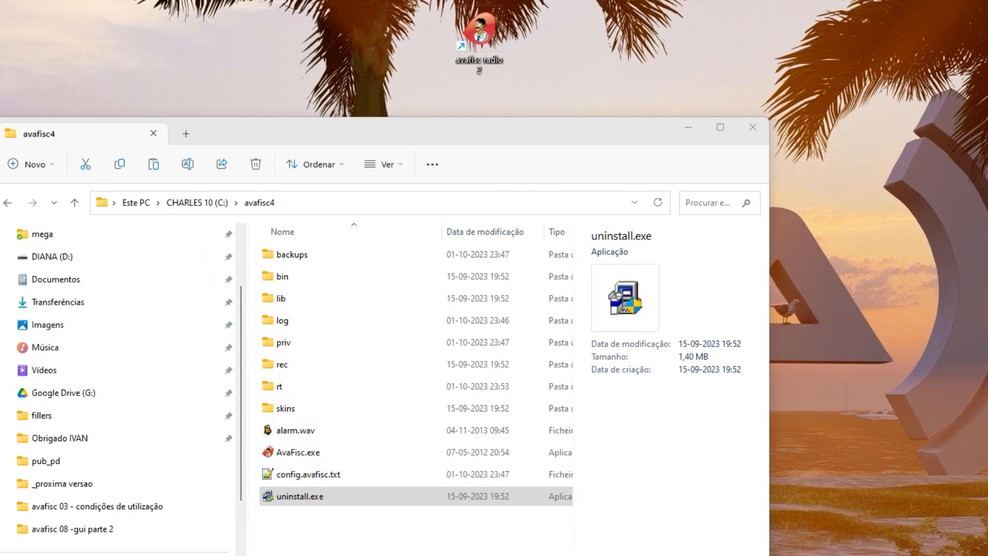